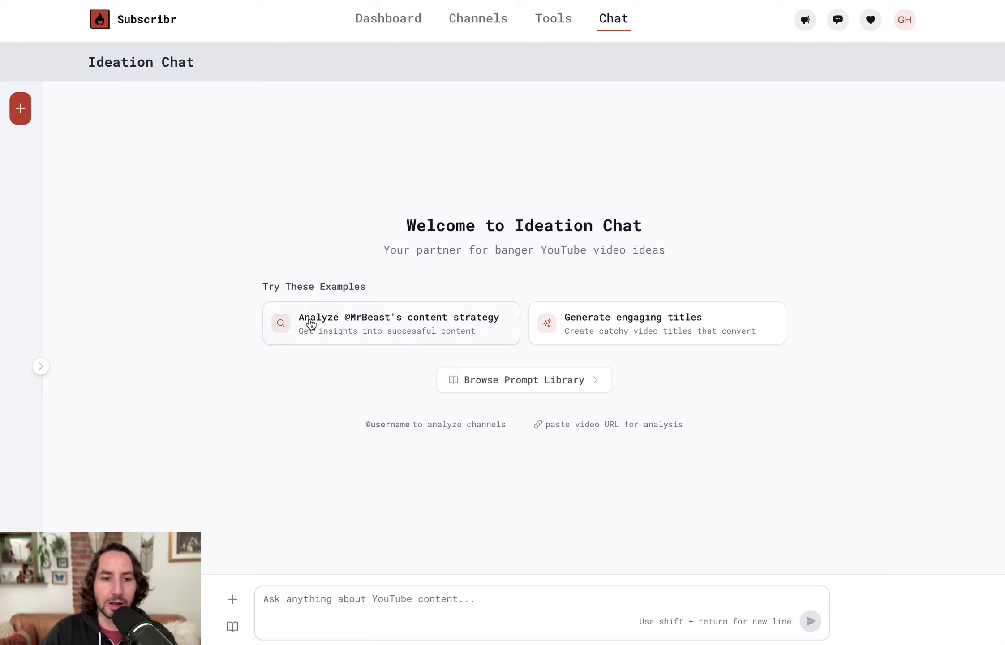
left_click(443, 323)
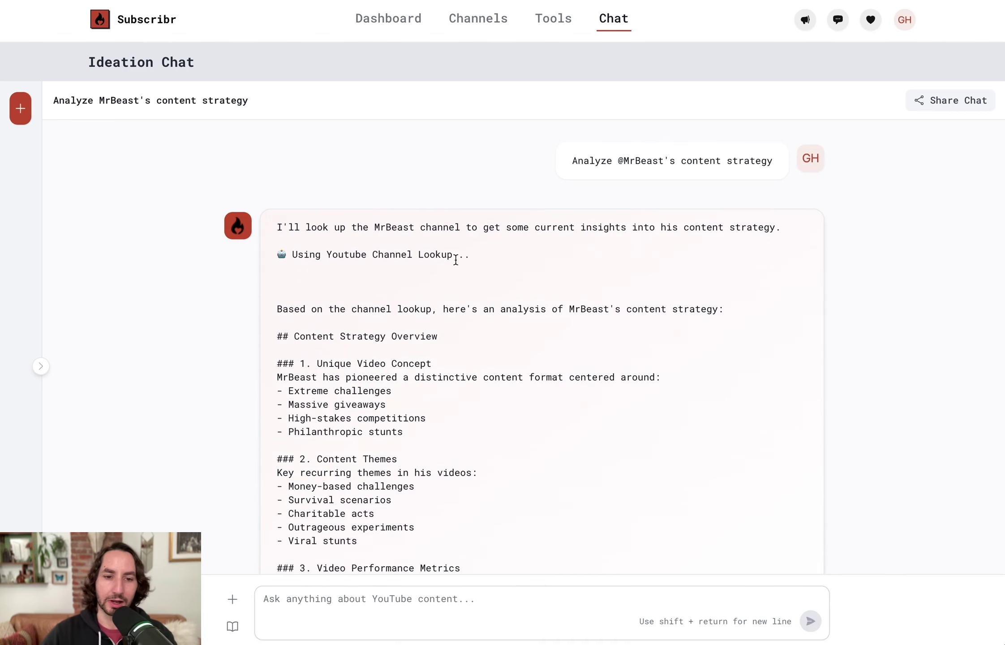
scroll(443, 249, "up", 2)
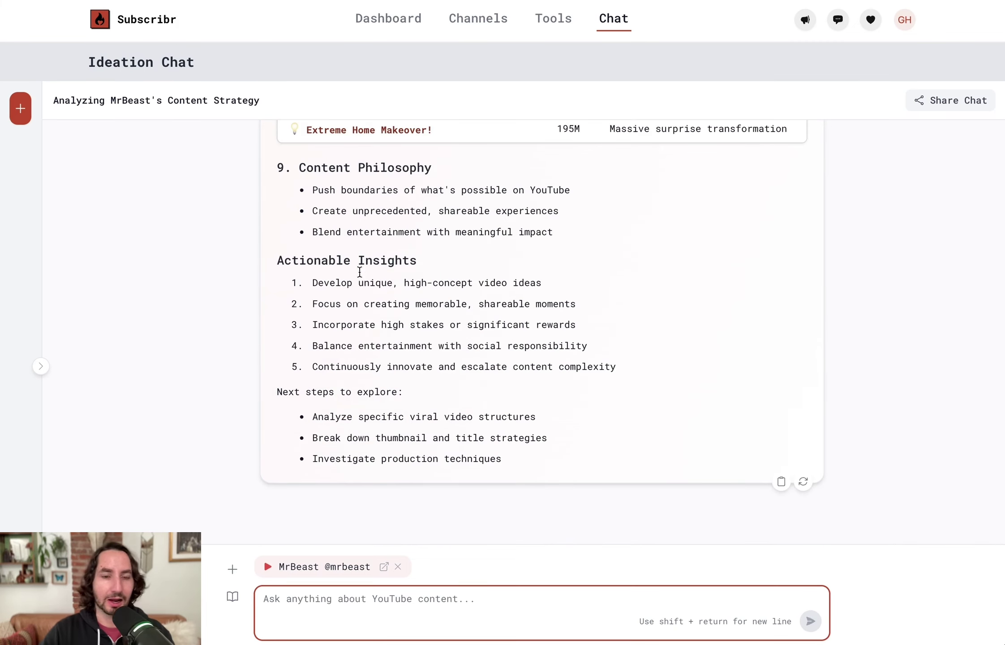
scroll(407, 228, "up", 2)
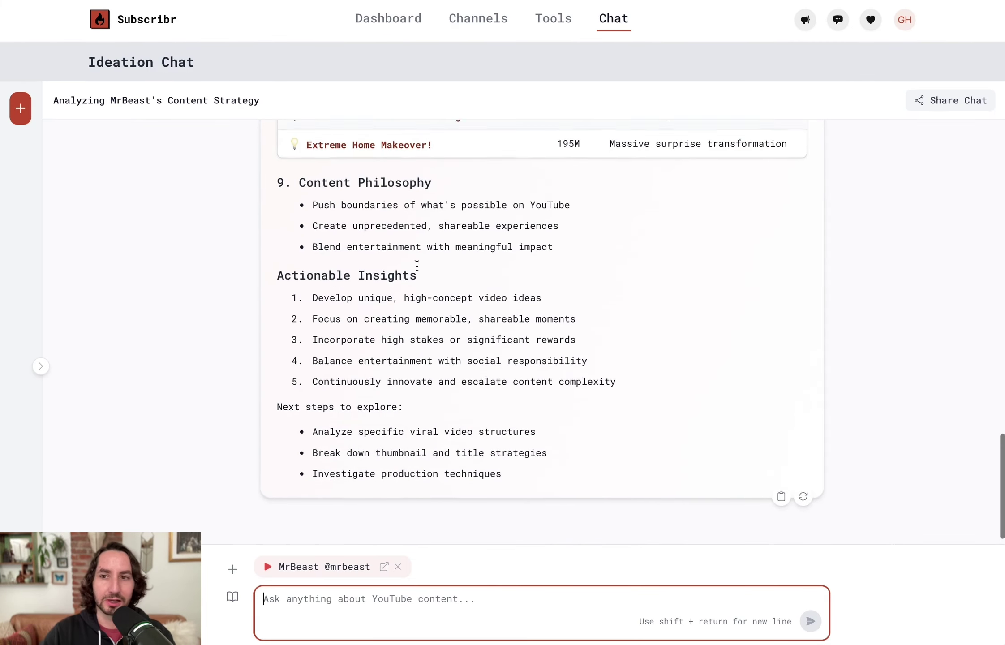
scroll(423, 269, "down", 2)
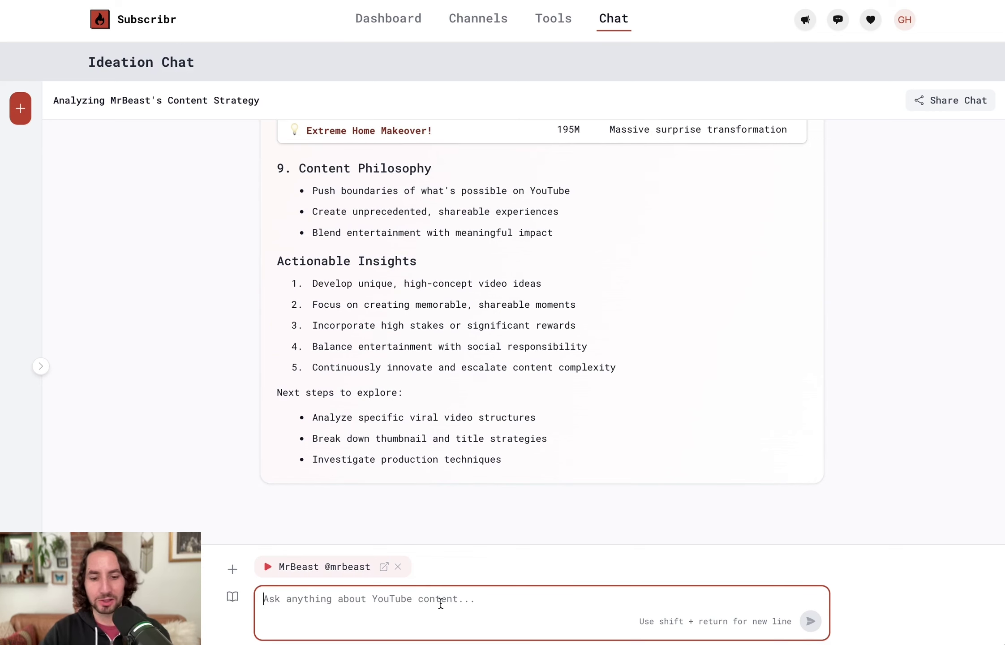
type("https")
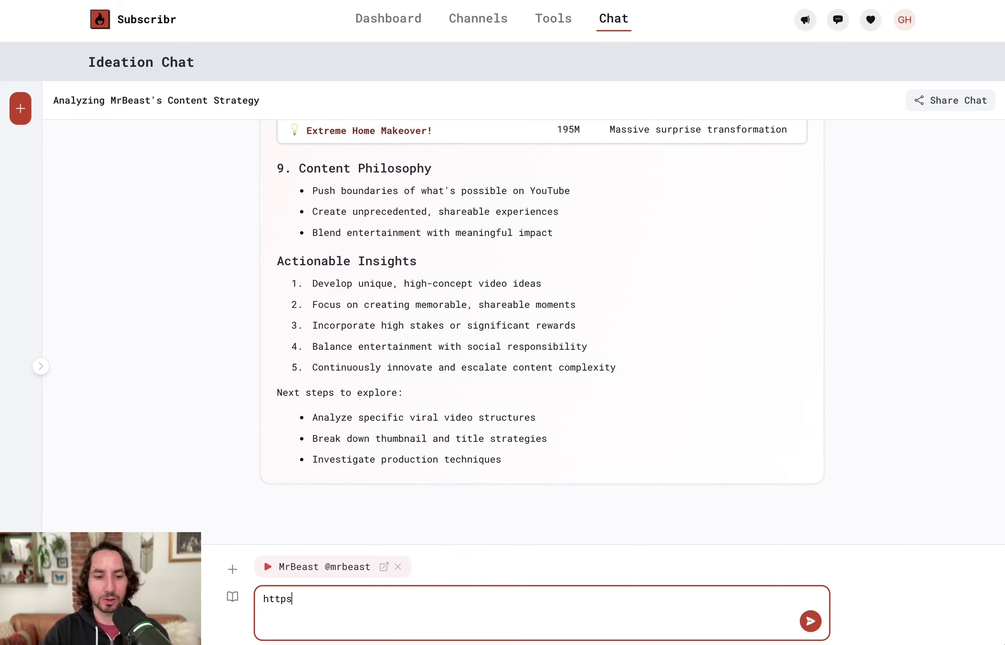
type("://www.you")
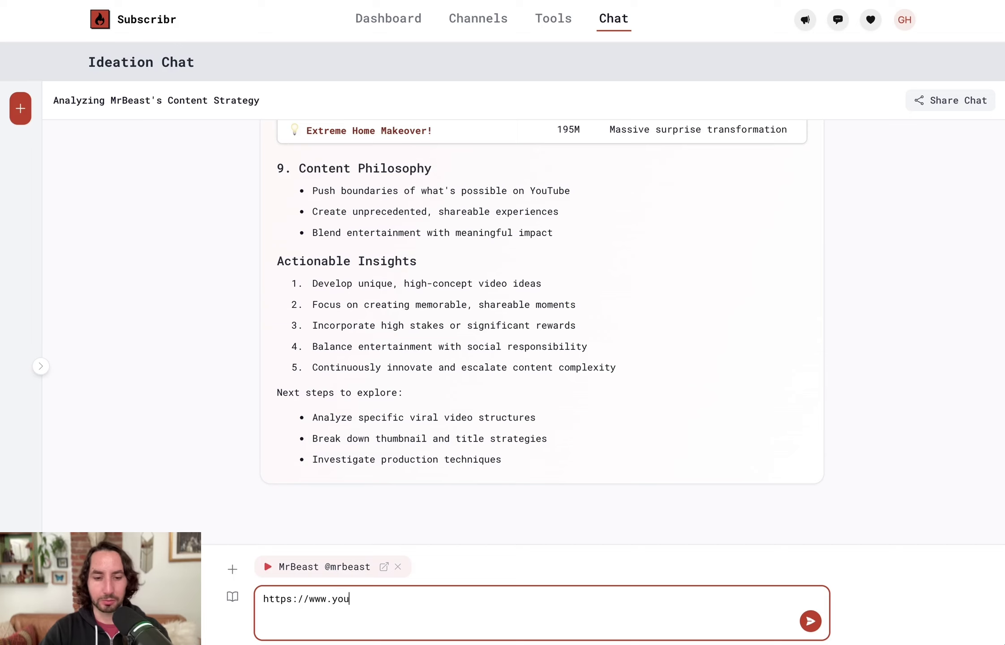
type("utbe.com/watch?v=")
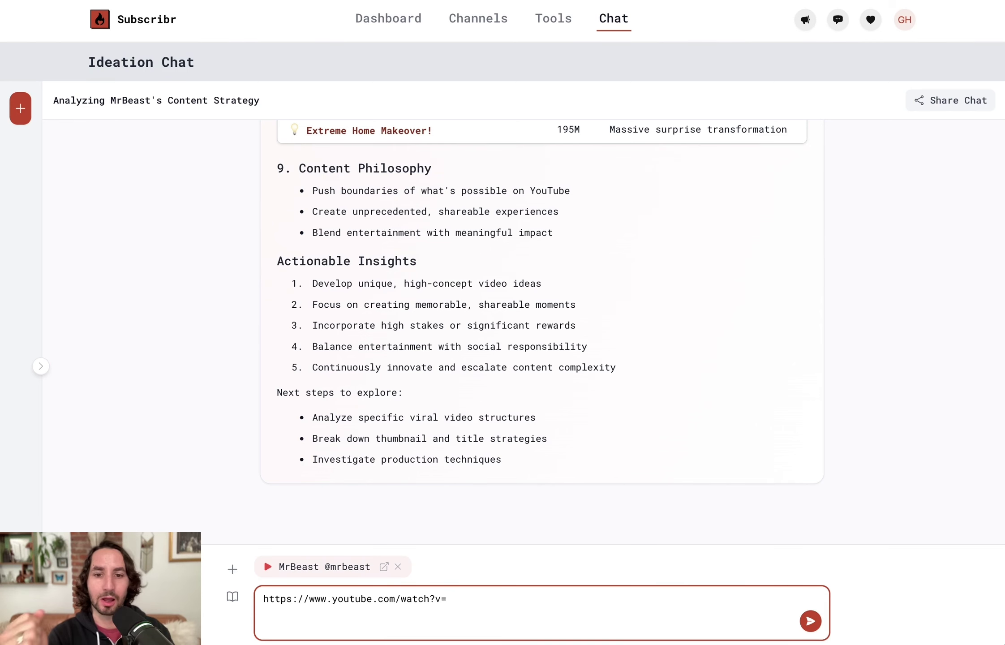
Step: Start a new chat and load the New Channel prompt "Create New Channel Based On Another Channel As Inspiration" from the prompt library
left_click(41, 366)
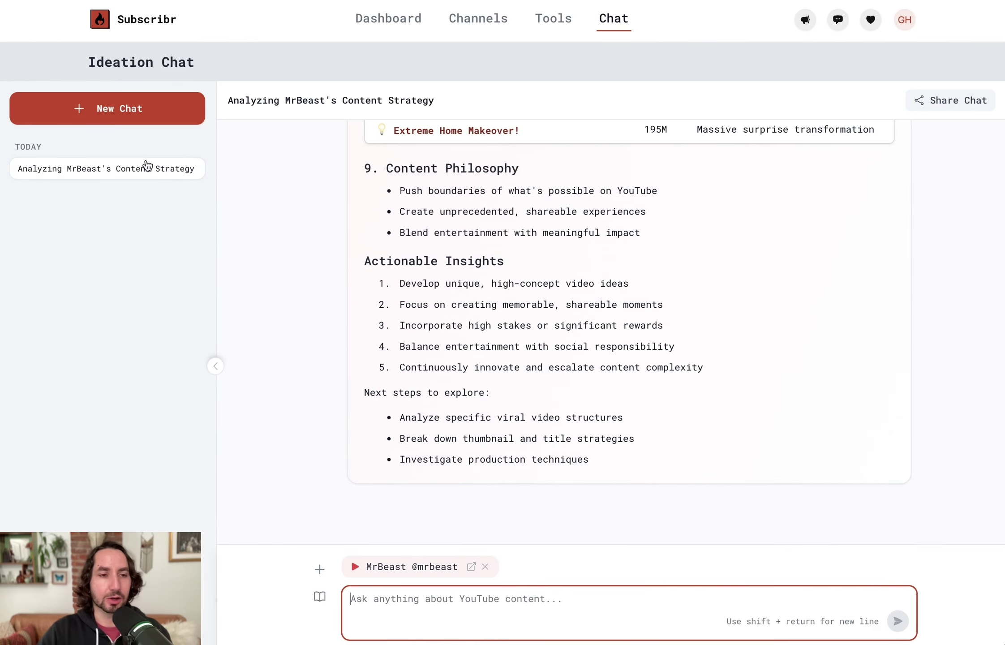
left_click(144, 118)
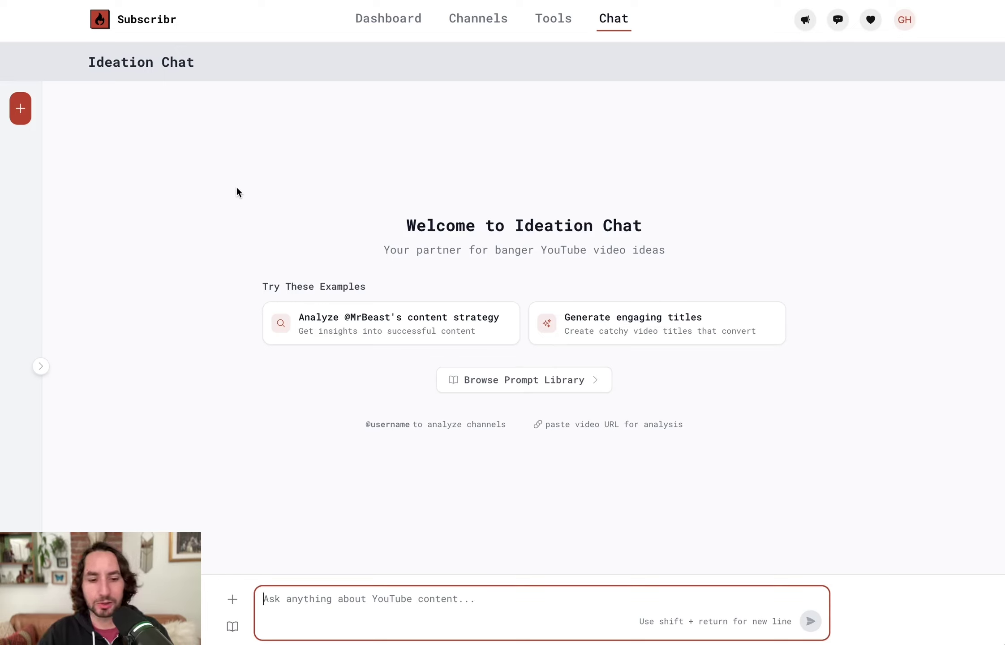
left_click(243, 625)
left_click(983, 22)
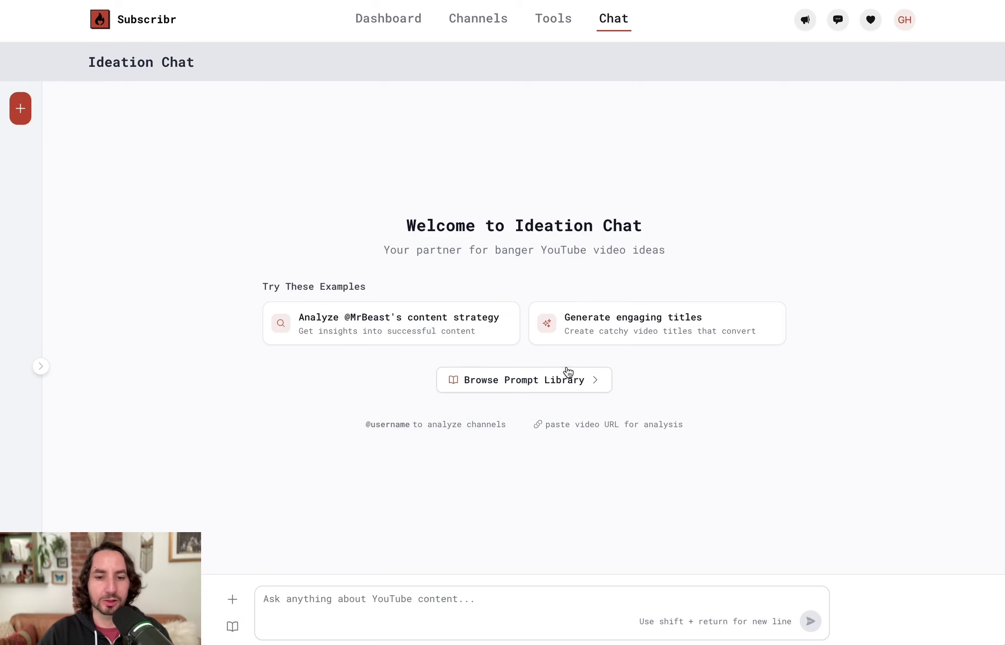
left_click(525, 385)
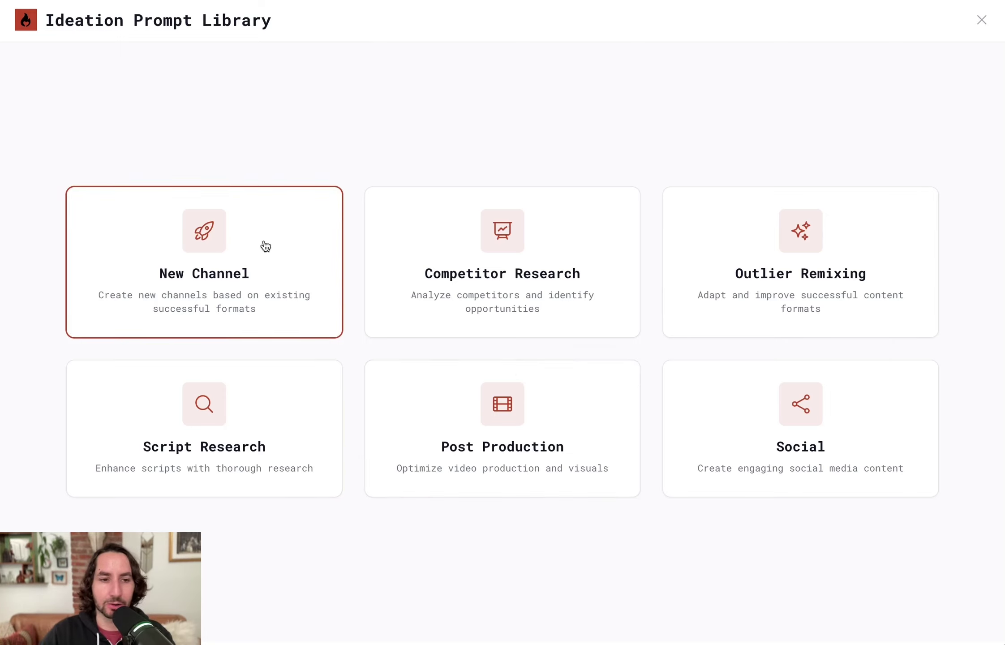
left_click(307, 248)
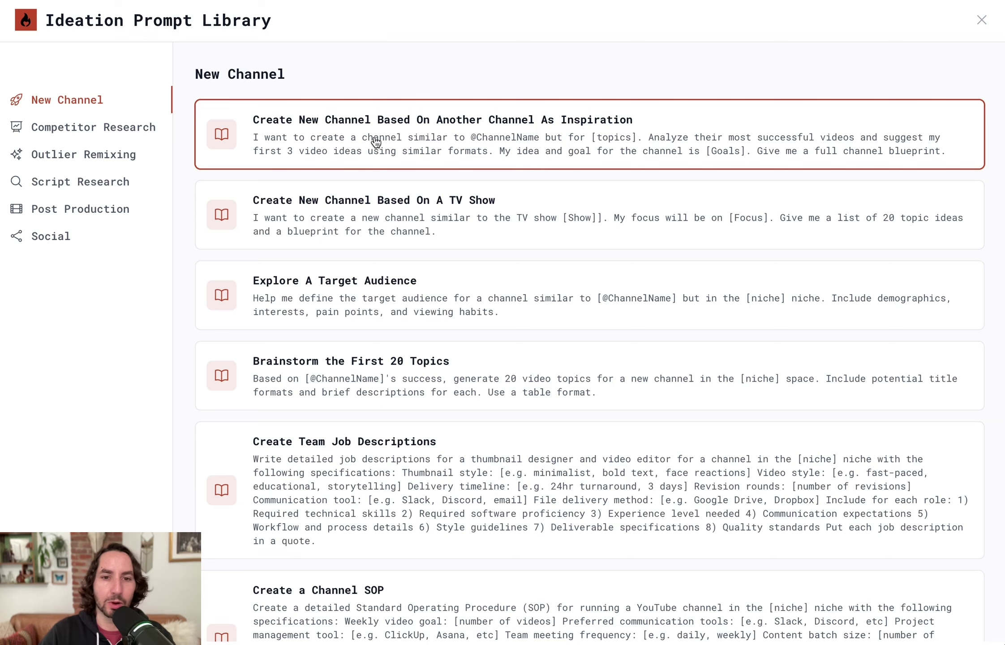
left_click(555, 136)
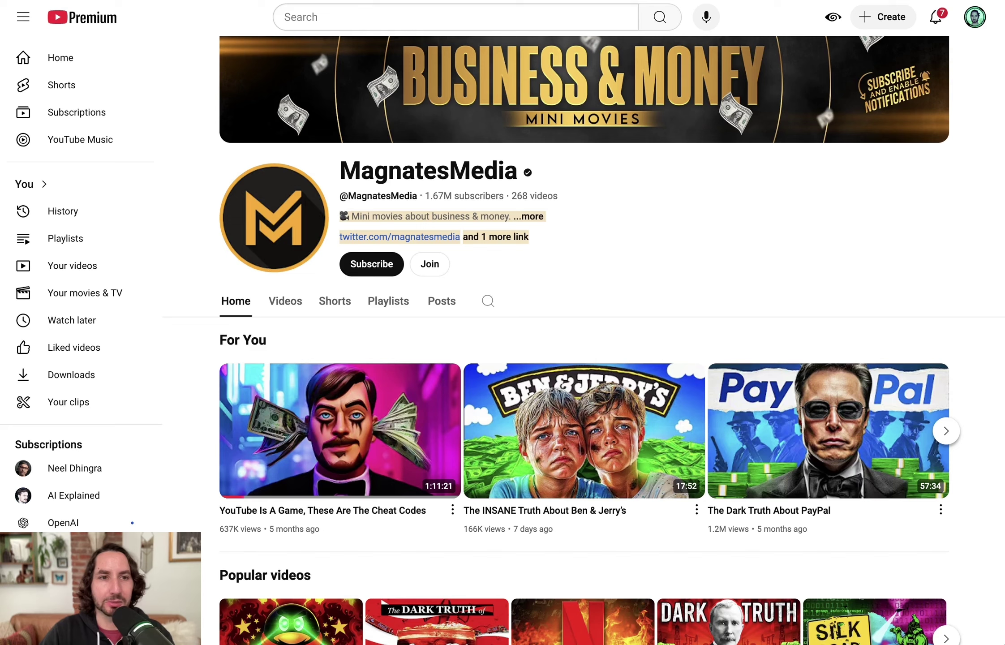
Step: Look over the MagnatesMedia channel page on YouTube and replace the ChannelName placeholder in the Subscribr prompt with MagnatesMedia
scroll(612, 266, "down", 3)
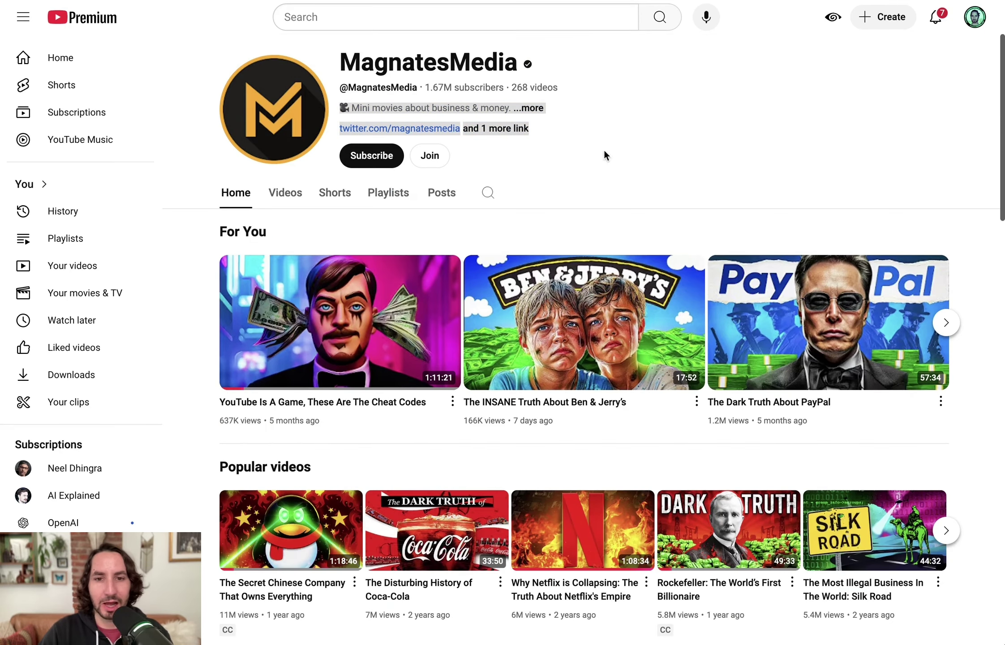
scroll(589, 200, "down", 3)
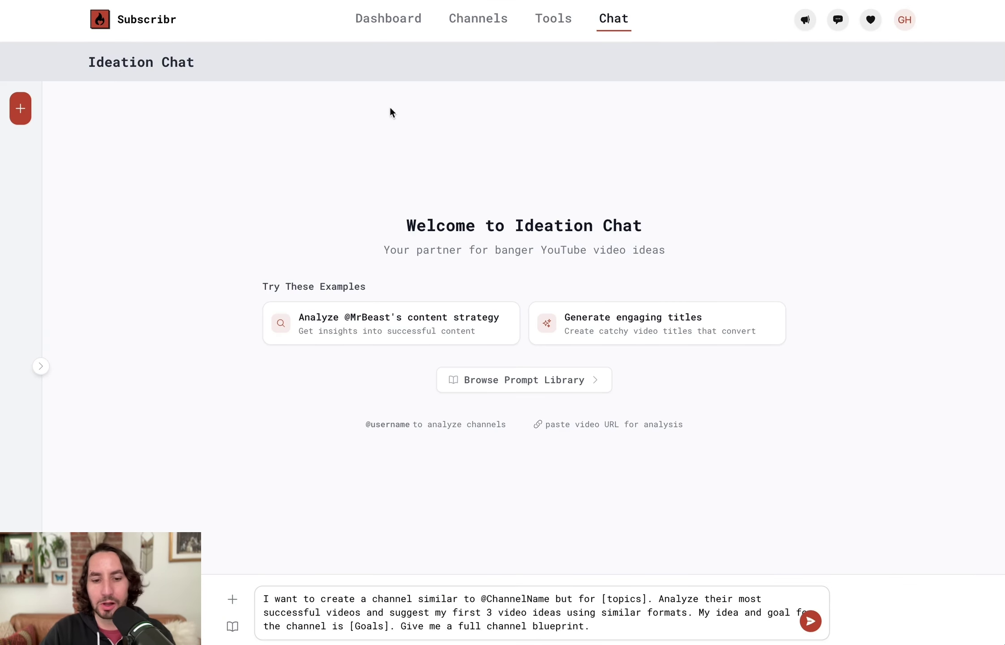
double_click(538, 600)
type("MagnatesMedia")
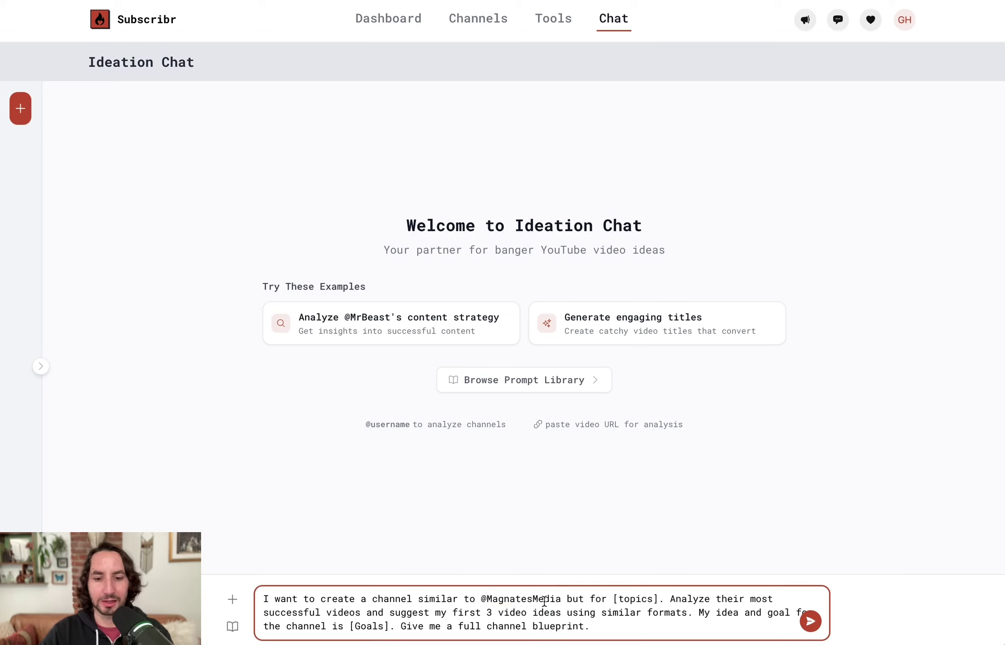
Step: Replace the [topics] placeholder in the prompt with "AI companies"
left_click_drag(612, 599, 650, 599)
type("AI")
key("BackSpace")
type("I ")
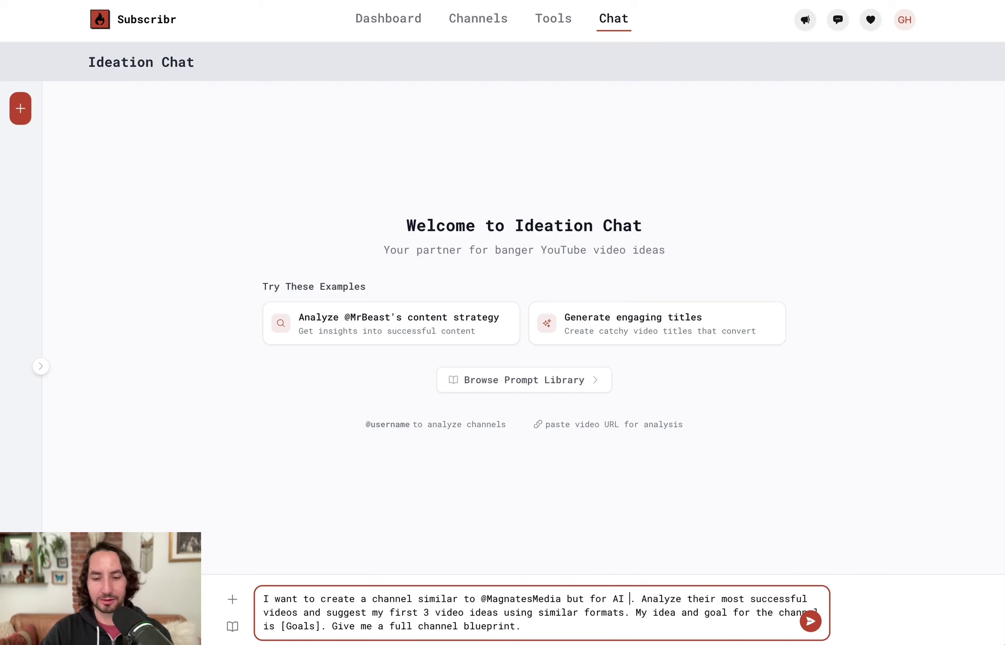
type("companies")
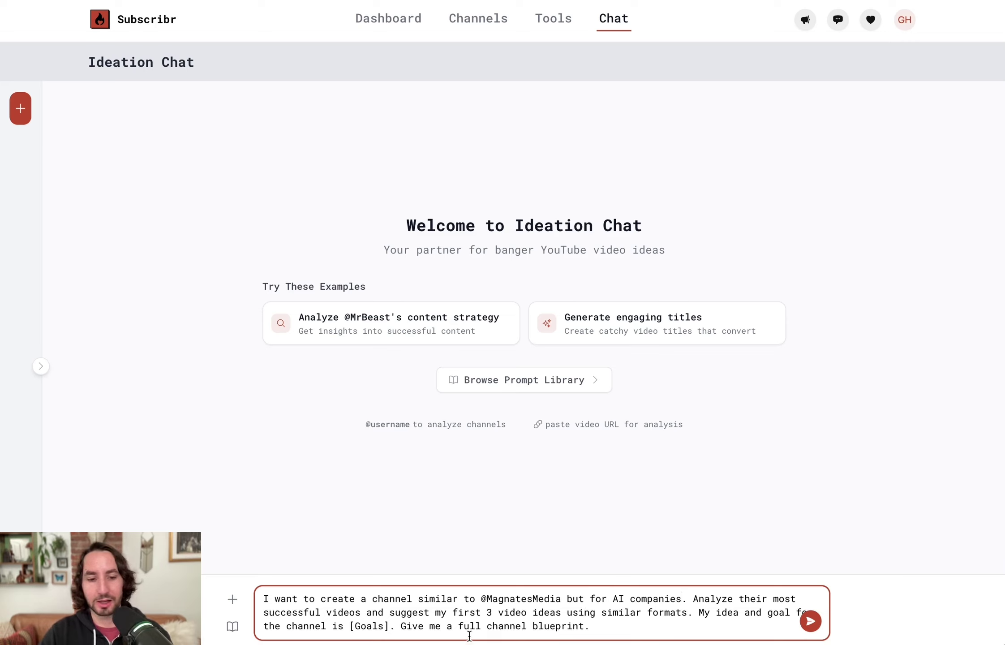
Step: Replace the [Goals] placeholder with "grow a brand at the intersection of AI and YouTube" and send the prompt
left_click_drag(349, 626, 387, 623)
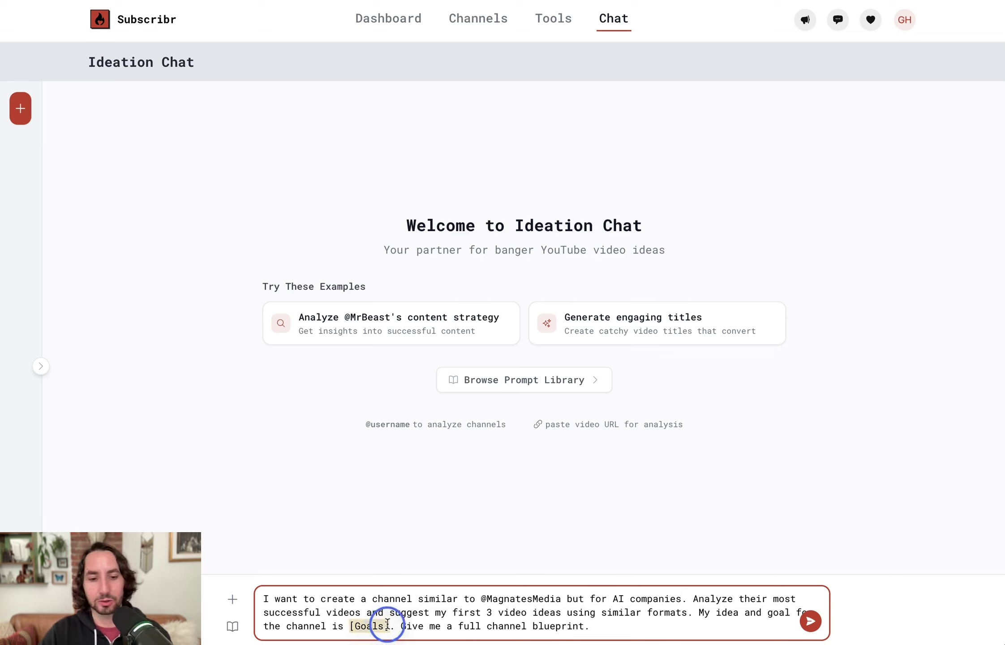
type("grow a brand at the intersection of AI and YouTube")
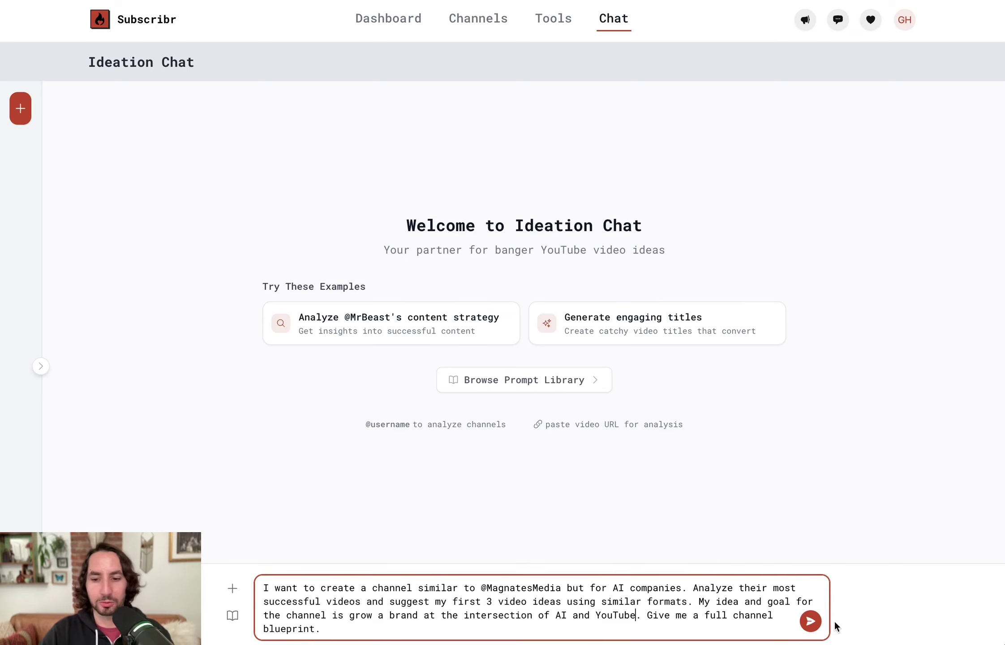
left_click(812, 621)
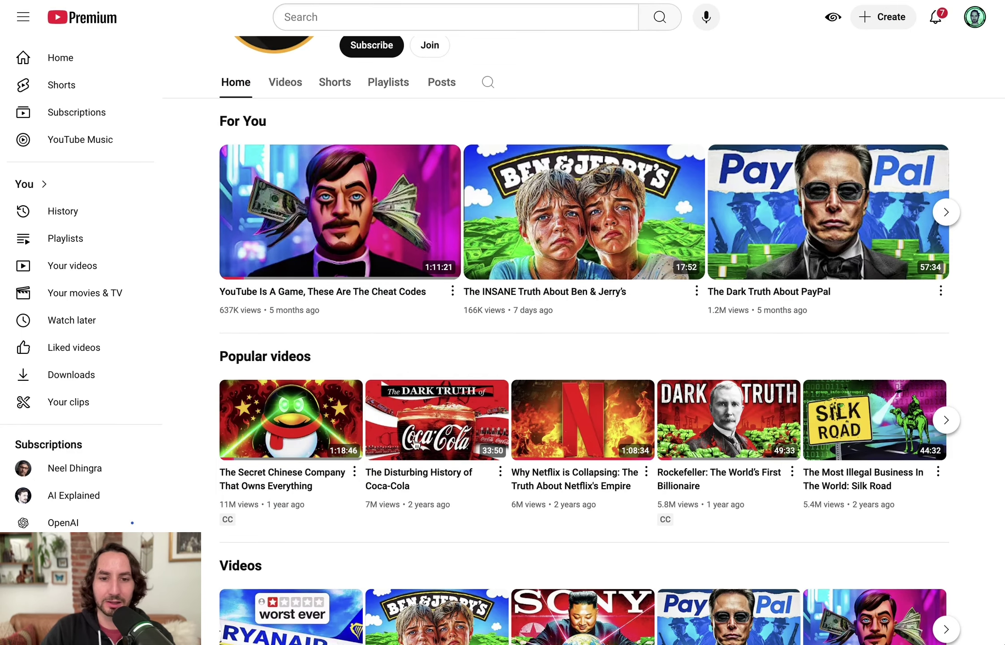
Step: Look over MagnatesMedia's videos on YouTube and review the generated blueprint's channel concept, strategy and content format breakdown in Subscribr
scroll(578, 492, "down", 3)
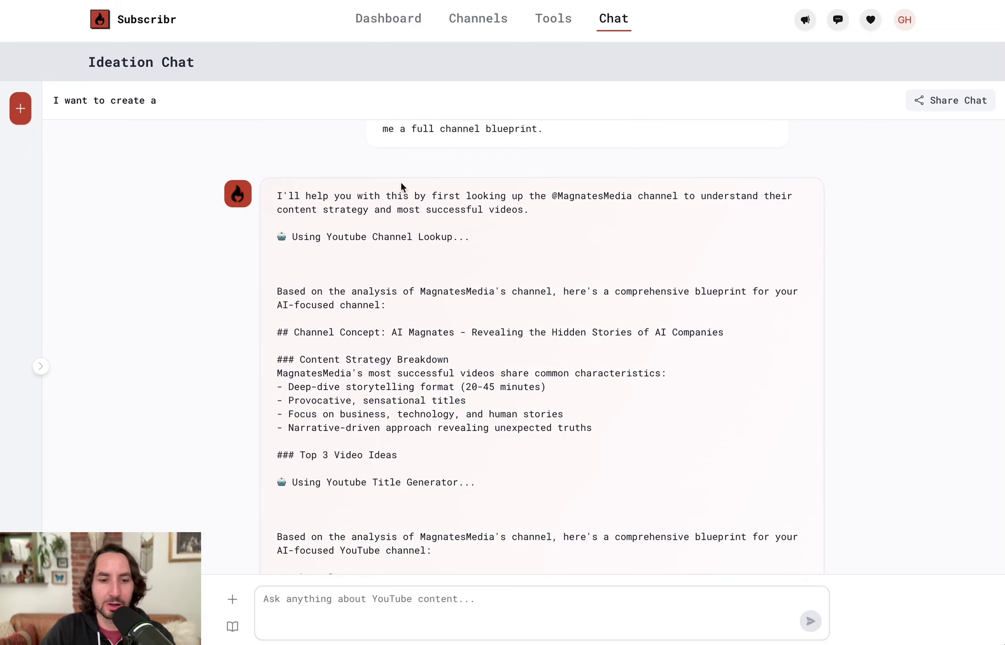
scroll(401, 185, "down", 8)
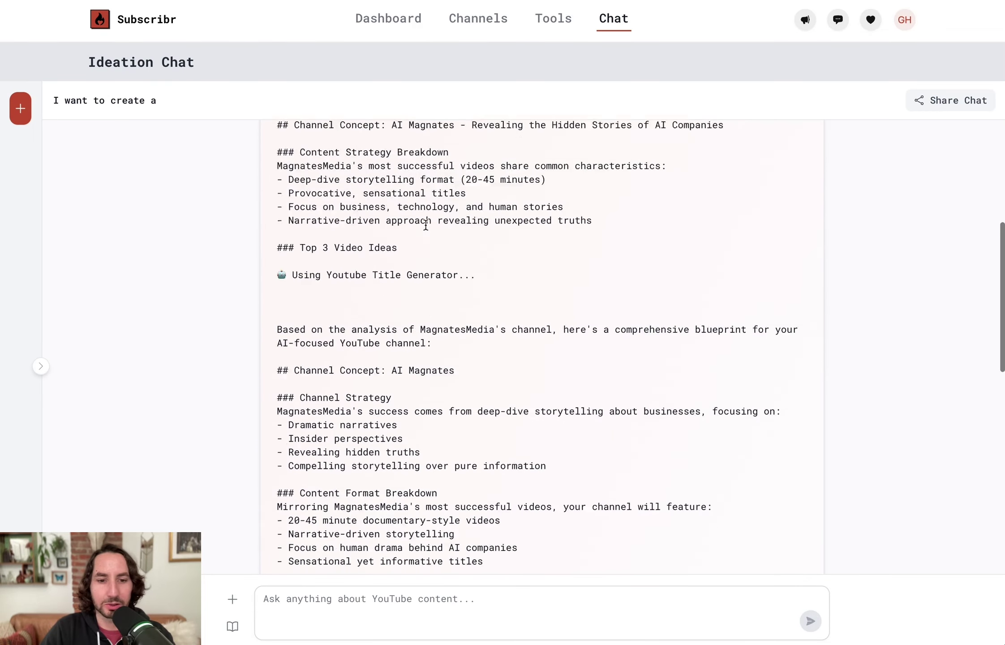
scroll(424, 224, "down", 1)
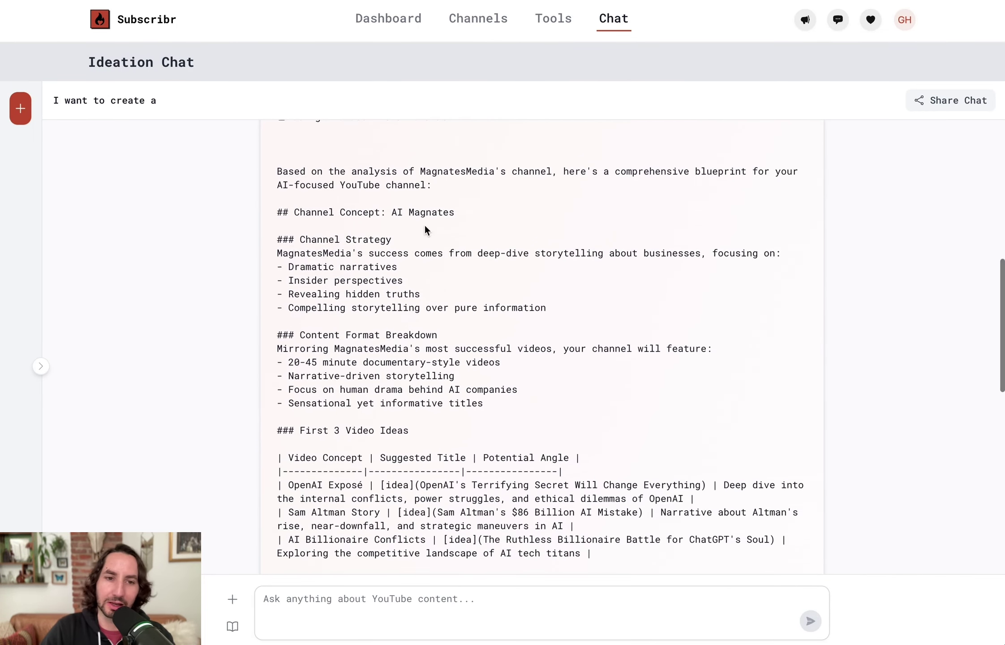
left_click_drag(291, 164, 589, 414)
left_click(588, 414)
scroll(600, 376, "up", 5)
scroll(428, 461, "down", 9)
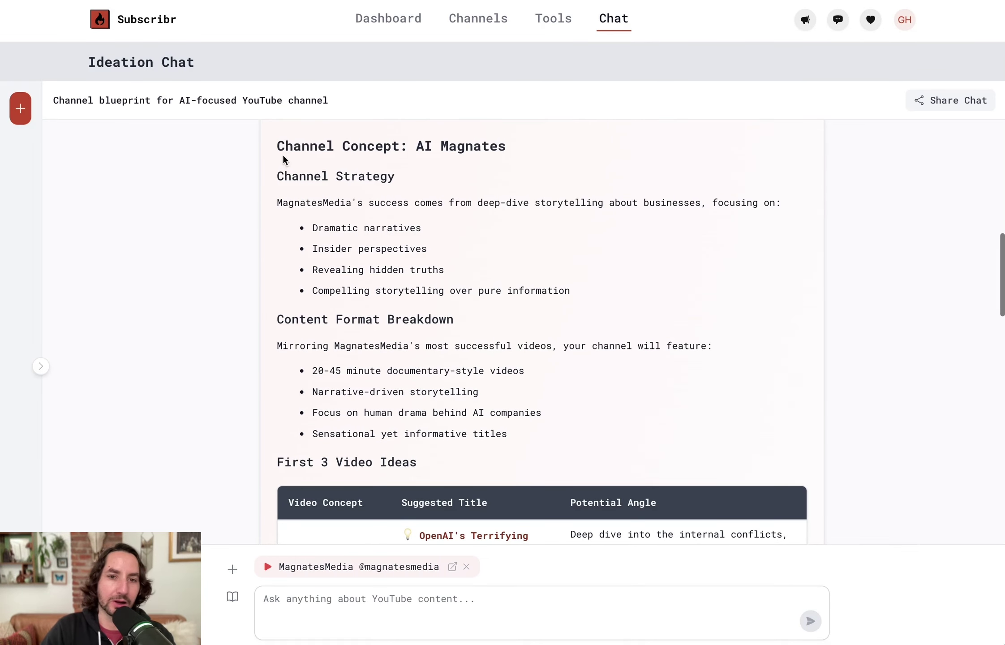
left_click_drag(418, 145, 553, 460)
left_click(573, 411)
Step: Review the blueprint's first three video ideas, channel positioning, research strategy, monetization, production and growth sections
scroll(573, 412, "down", 6)
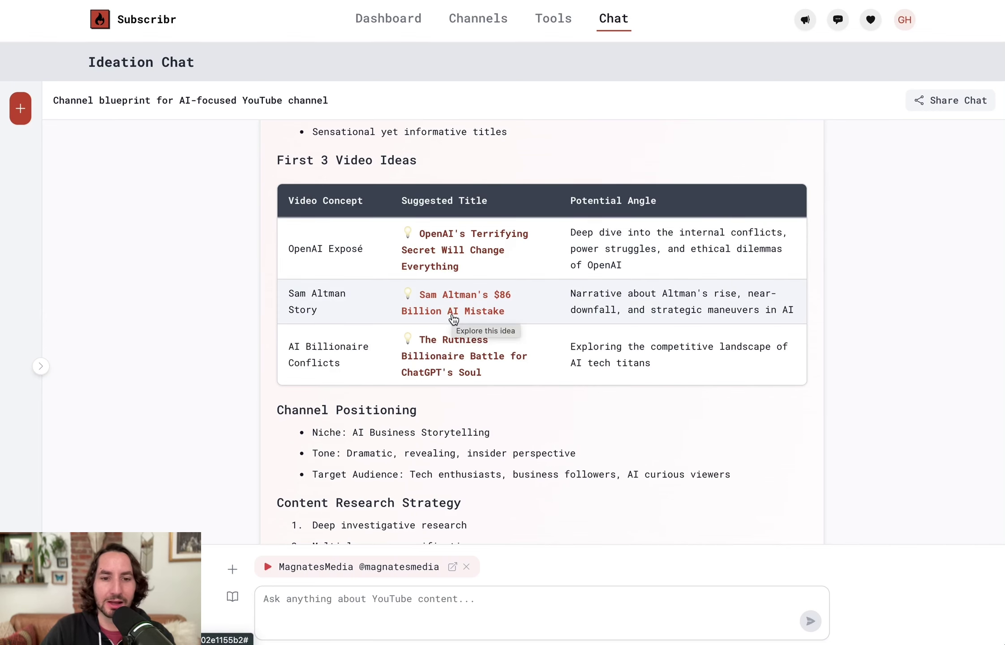
scroll(587, 313, "down", 4)
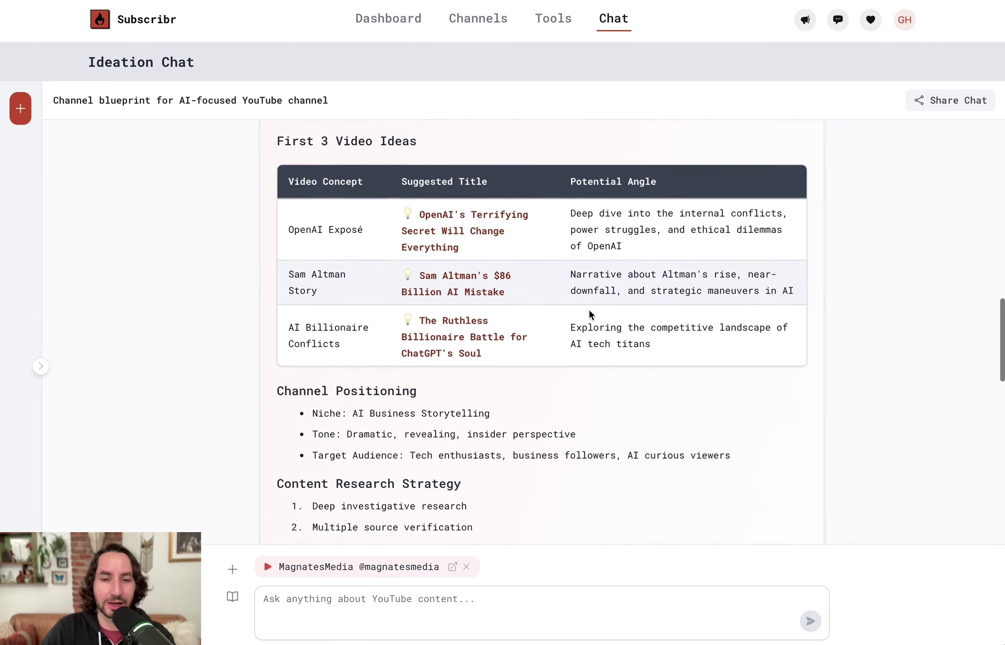
scroll(589, 314, "down", 2)
scroll(312, 179, "up", 2)
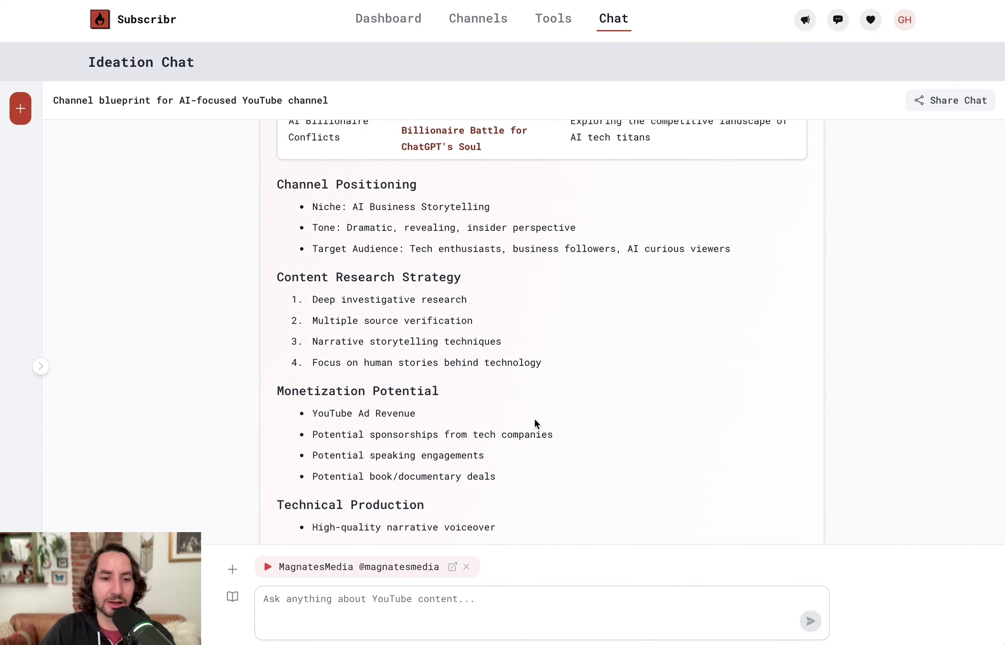
scroll(643, 436, "down", 5)
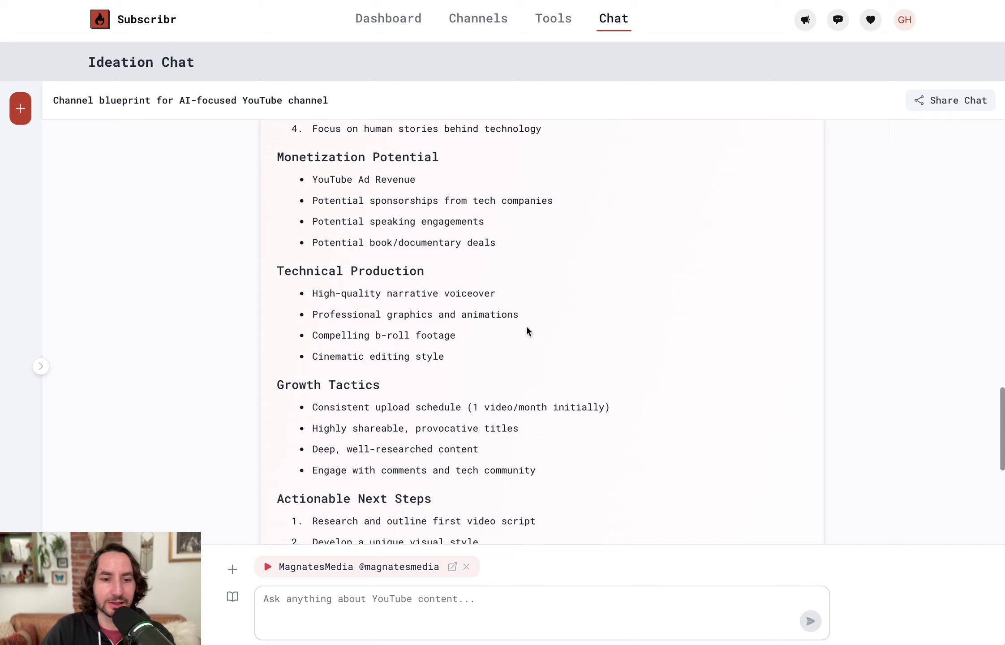
scroll(582, 304, "down", 7)
scroll(583, 303, "up", 2)
scroll(583, 304, "up", 10)
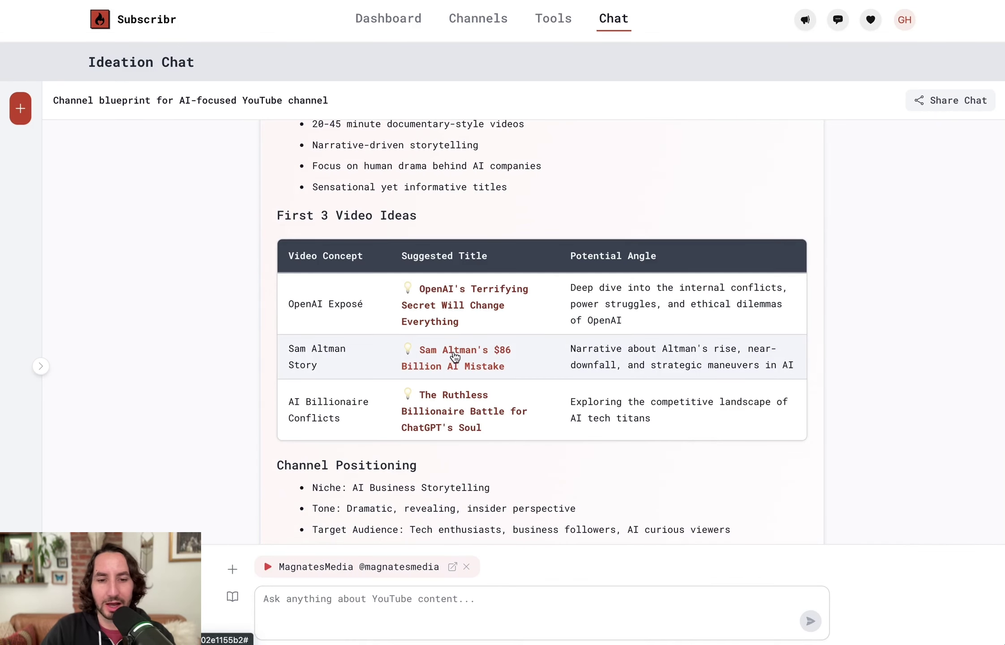
Step: Ask the chat to "Brainstorm some other channel names" and look through the suggested names
left_click(487, 615)
type("Brainstorm some other cha")
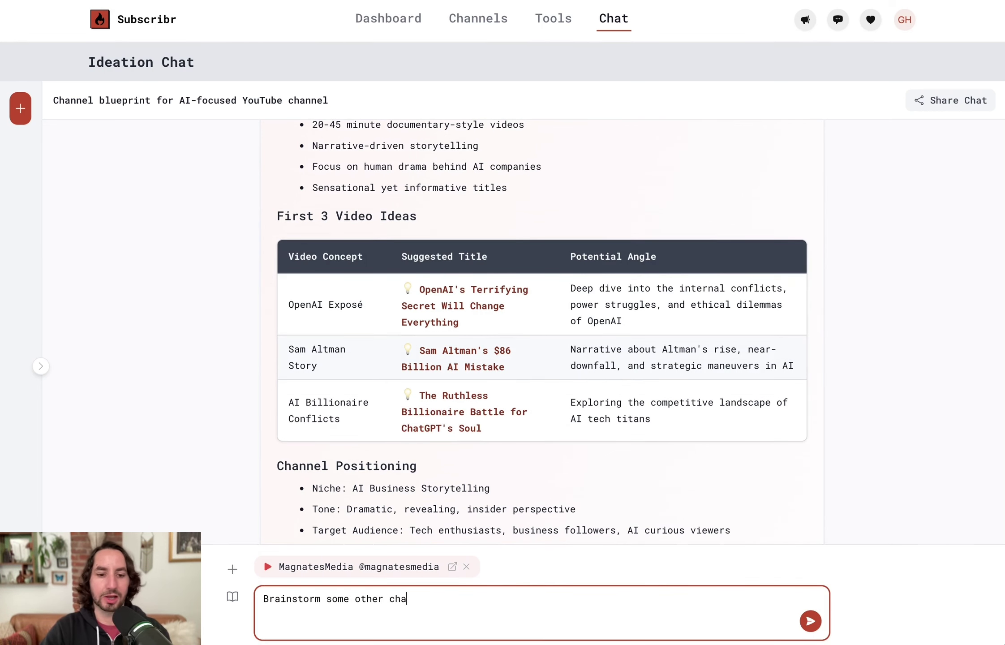
type("nnel names")
key("Return")
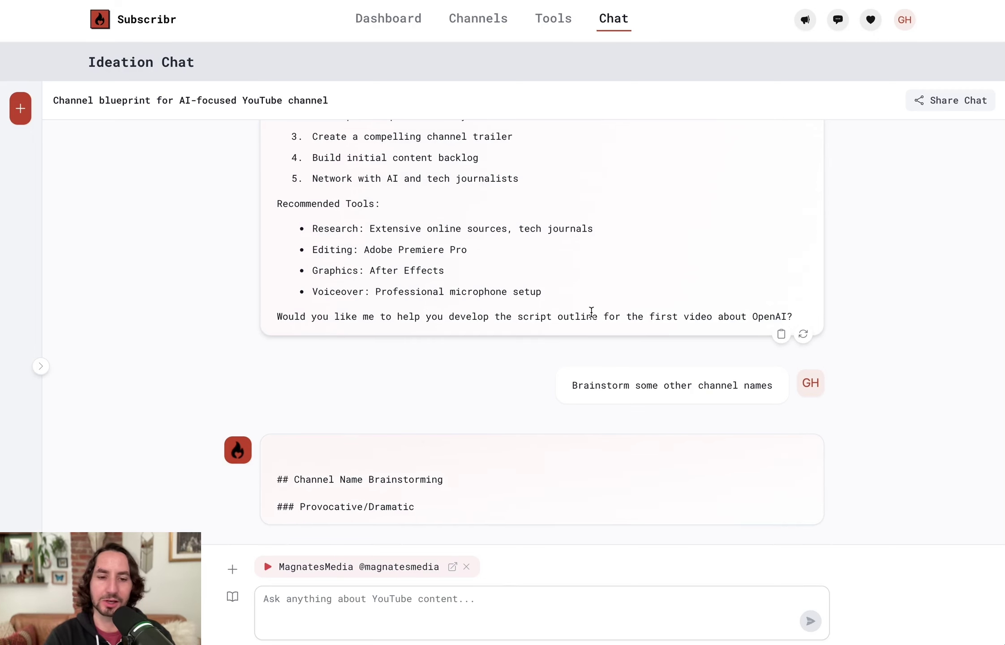
scroll(473, 340, "down", 5)
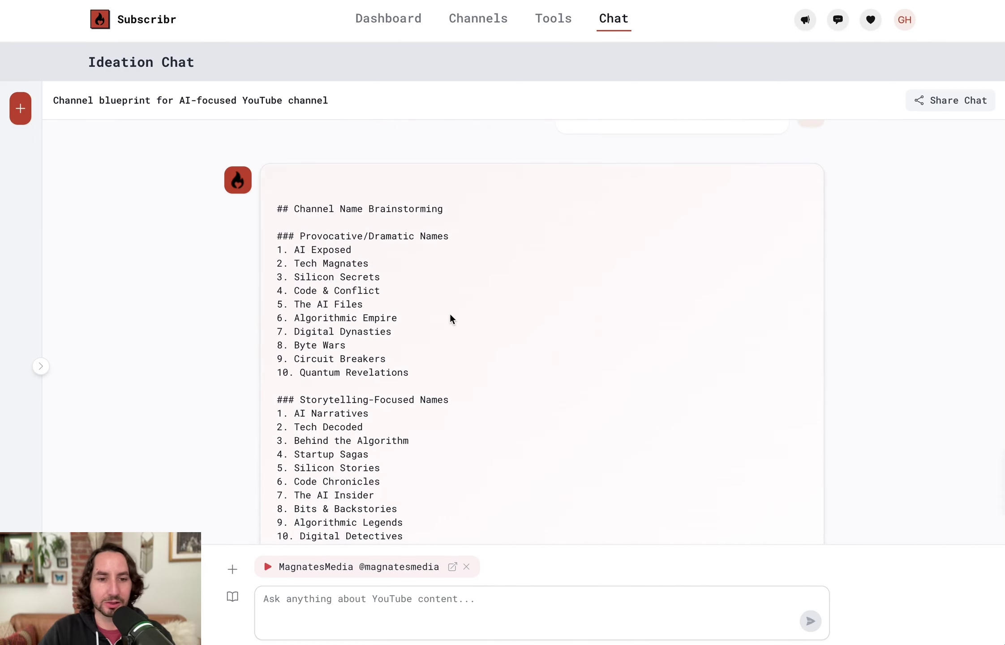
scroll(452, 314, "down", 3)
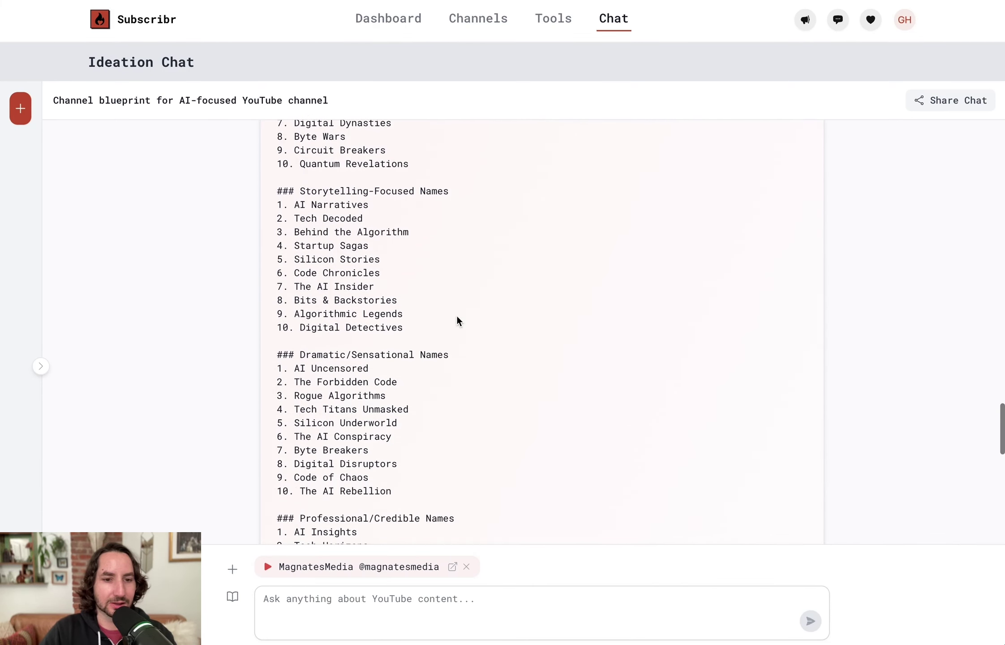
left_click_drag(295, 287, 398, 281)
scroll(511, 410, "down", 5)
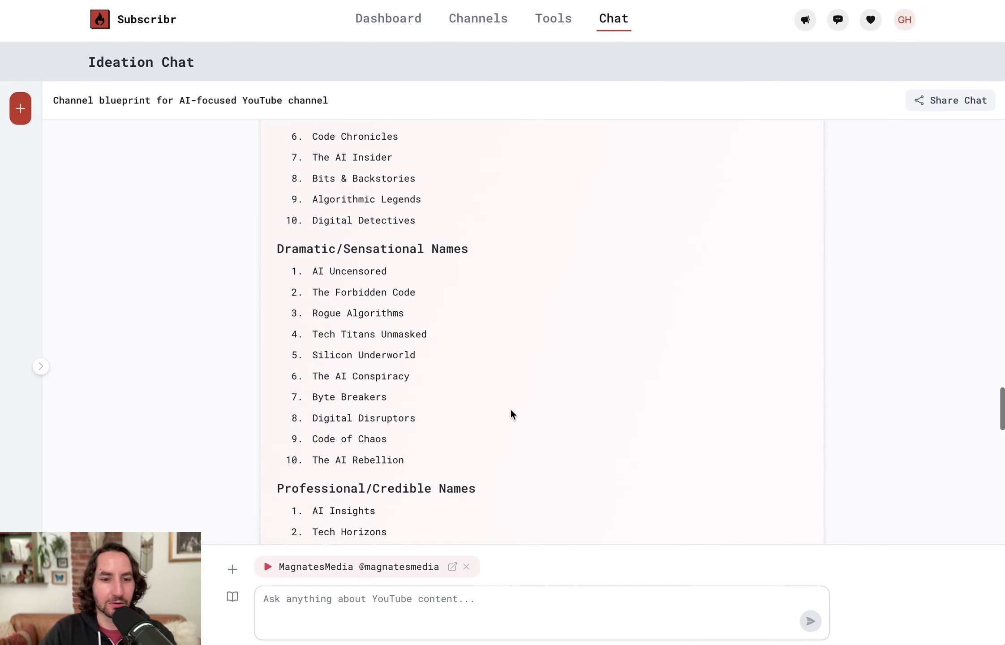
Step: Tell the chat "Let's go with AI Rebellion" as the chosen channel name
scroll(509, 410, "down", 3)
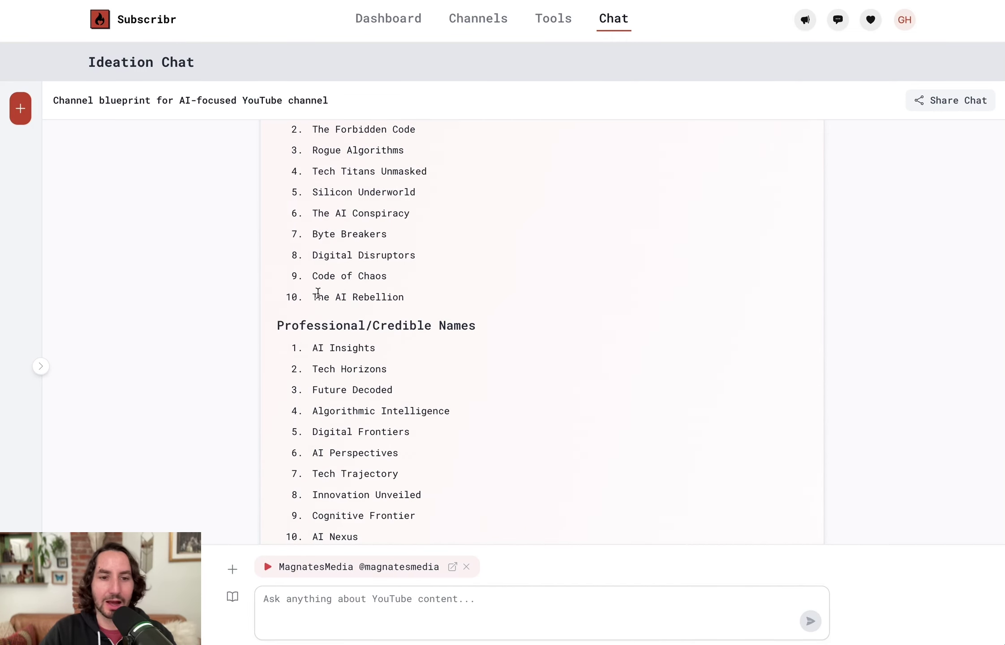
left_click(426, 613)
type("Let's go w")
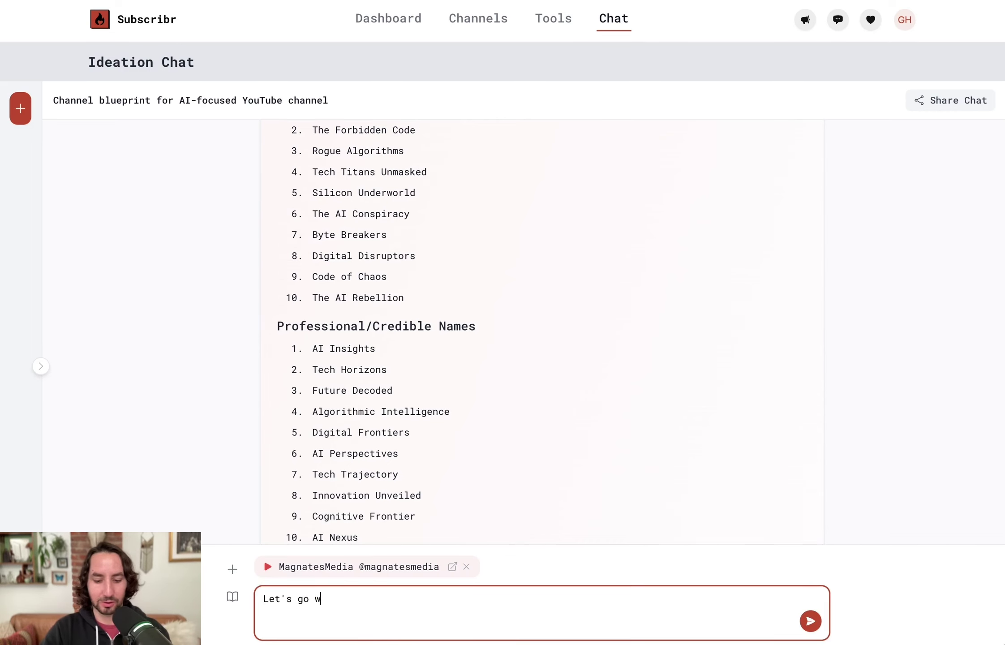
type("ith AI Rebellion")
key("Return")
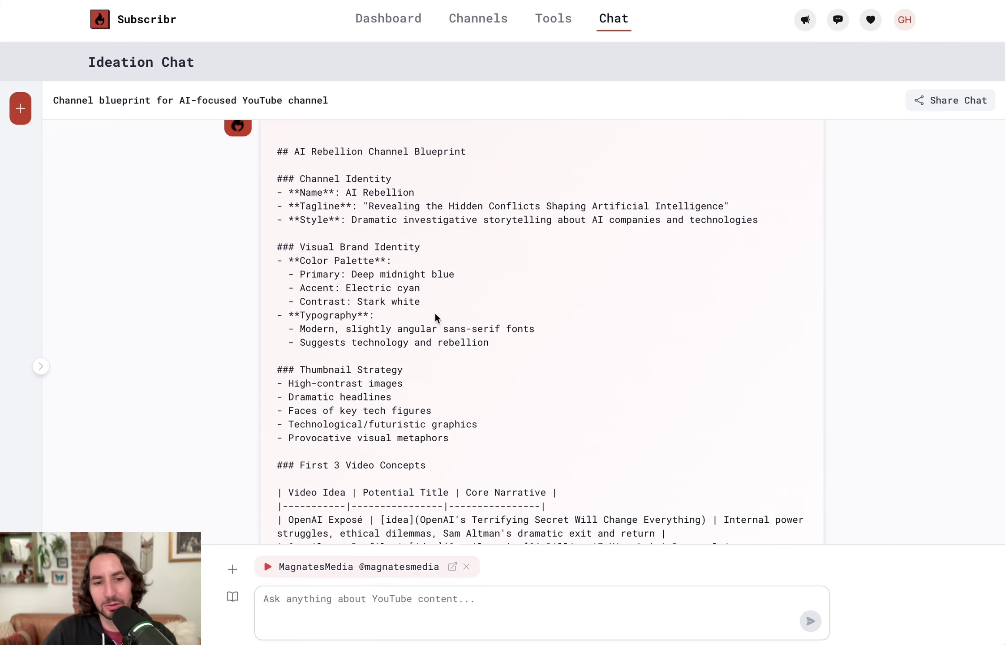
Step: Review the AI Rebellion blueprint's identity, thumbnail strategy, video concepts and production style, and compare it with MagnatesMedia's videos on YouTube
left_click_drag(278, 179, 403, 371)
left_click(683, 416)
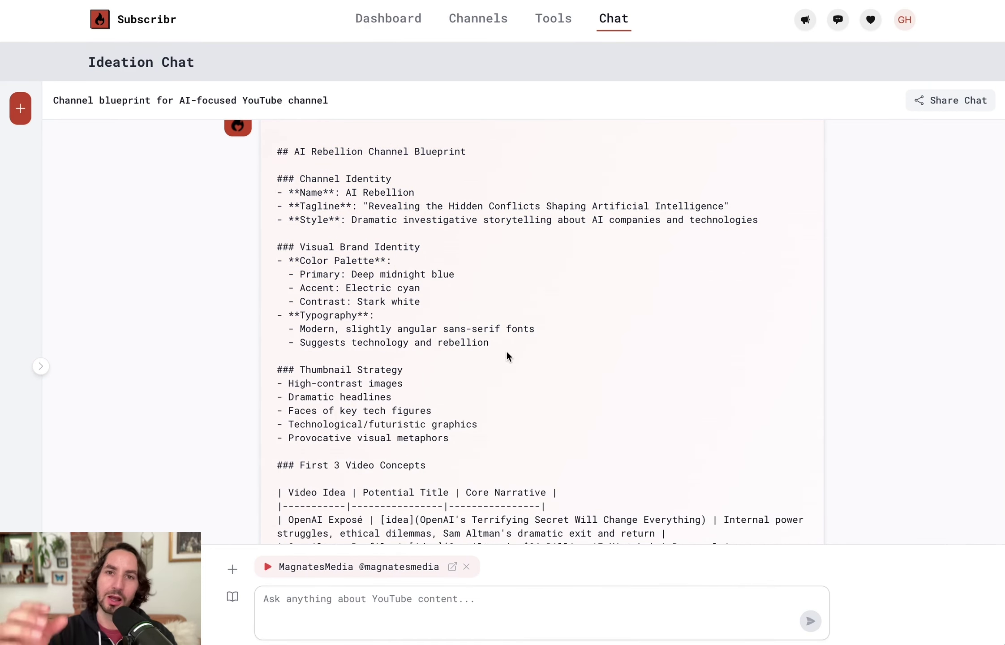
scroll(507, 354, "down", 10)
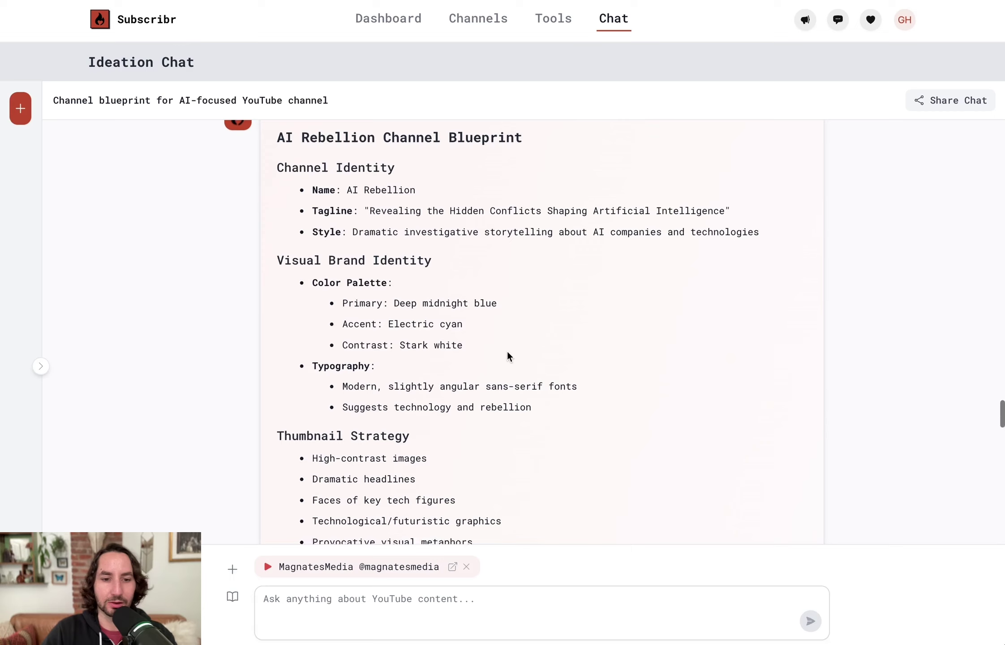
scroll(507, 353, "up", 2)
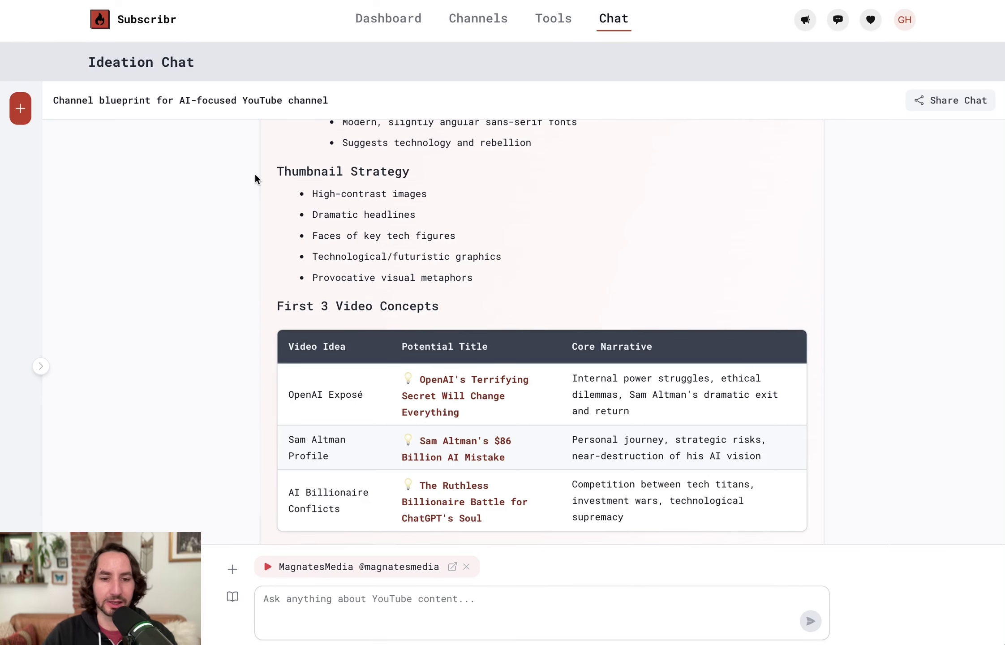
scroll(573, 474, "down", 1)
scroll(580, 454, "down", 6)
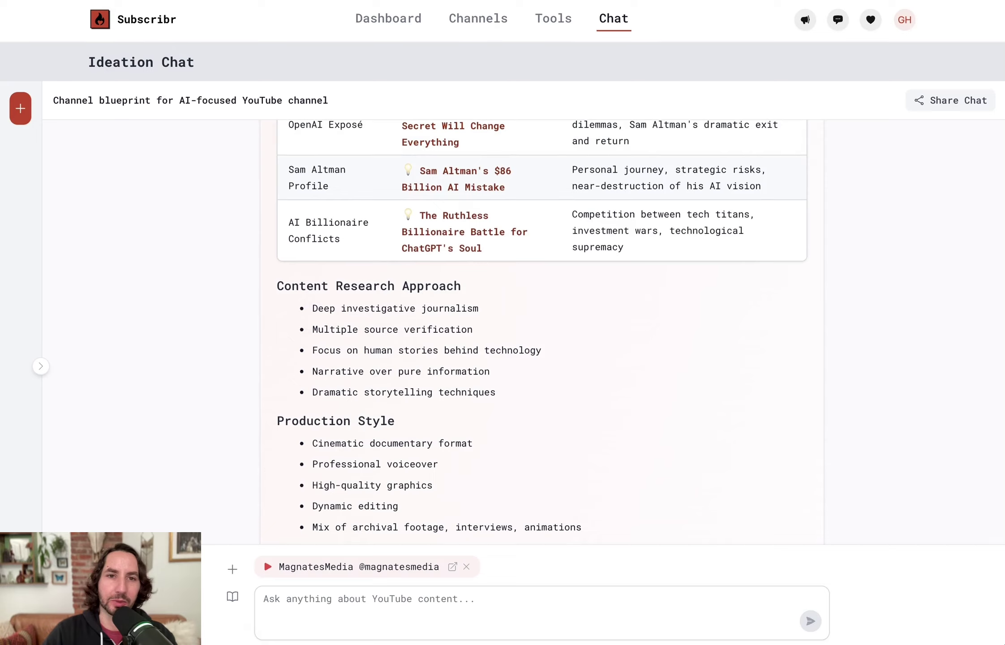
left_click(453, 1)
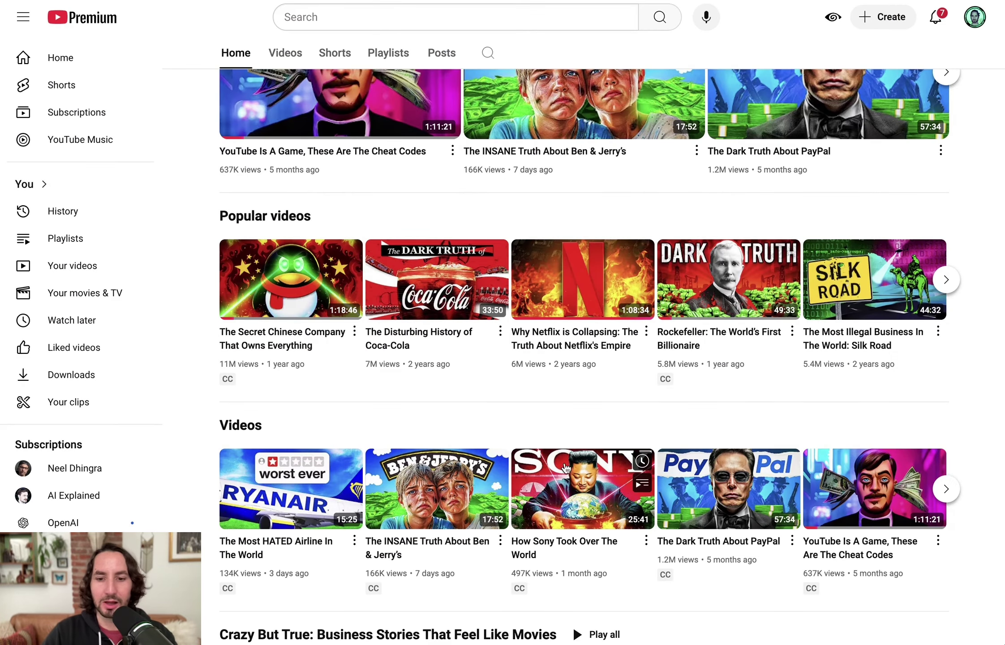
mouse_move(738, 341)
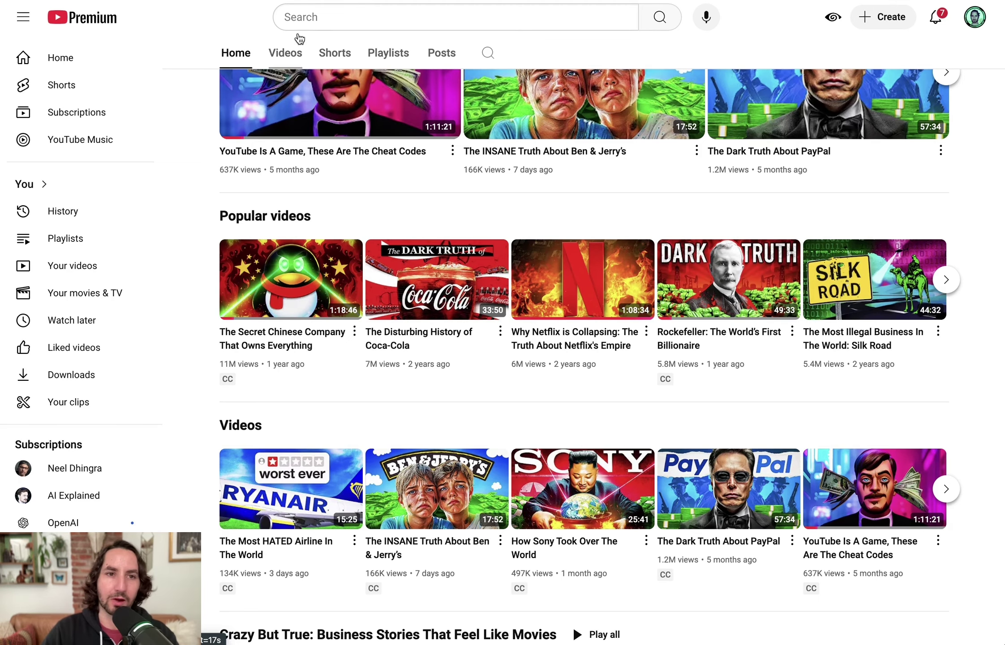
left_click(308, 1)
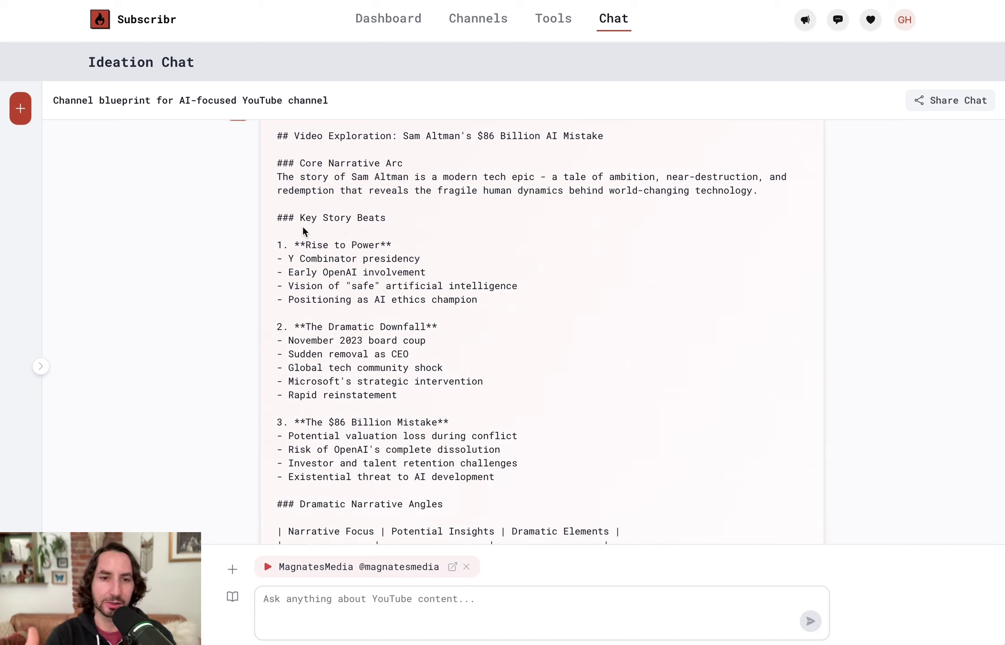
Step: Read through the "Sam Altman's $86 Billion AI Mistake" video exploration, from its story beats, narrative angles and title options to the next steps
scroll(315, 232, "down", 1)
scroll(314, 230, "down", 3)
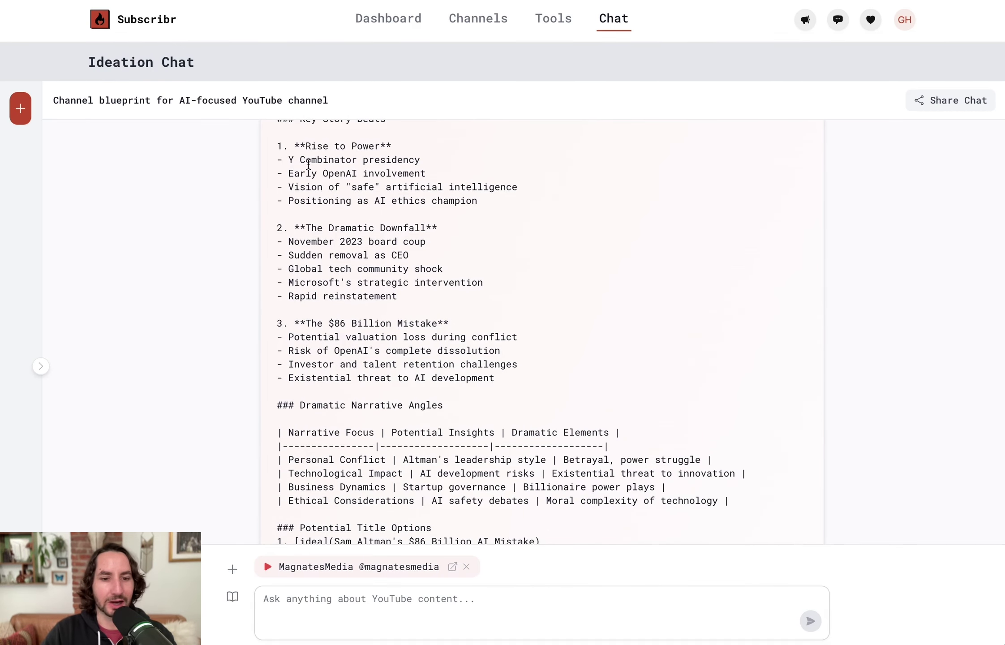
scroll(539, 425, "down", 10)
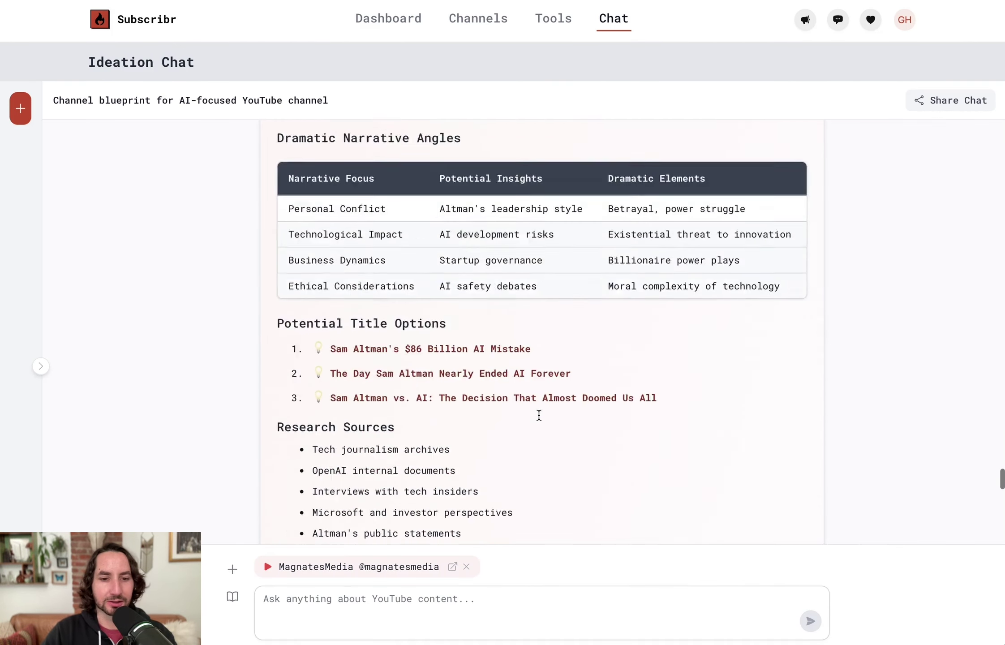
scroll(254, 175, "up", 2)
left_click_drag(276, 130, 761, 311)
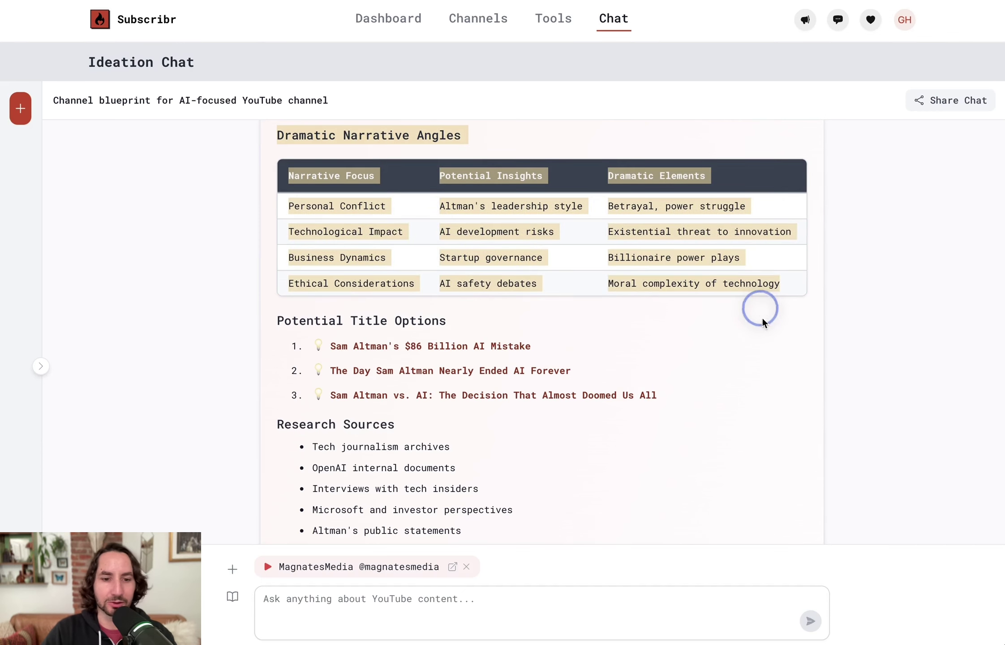
left_click(691, 568)
scroll(459, 441, "down", 4)
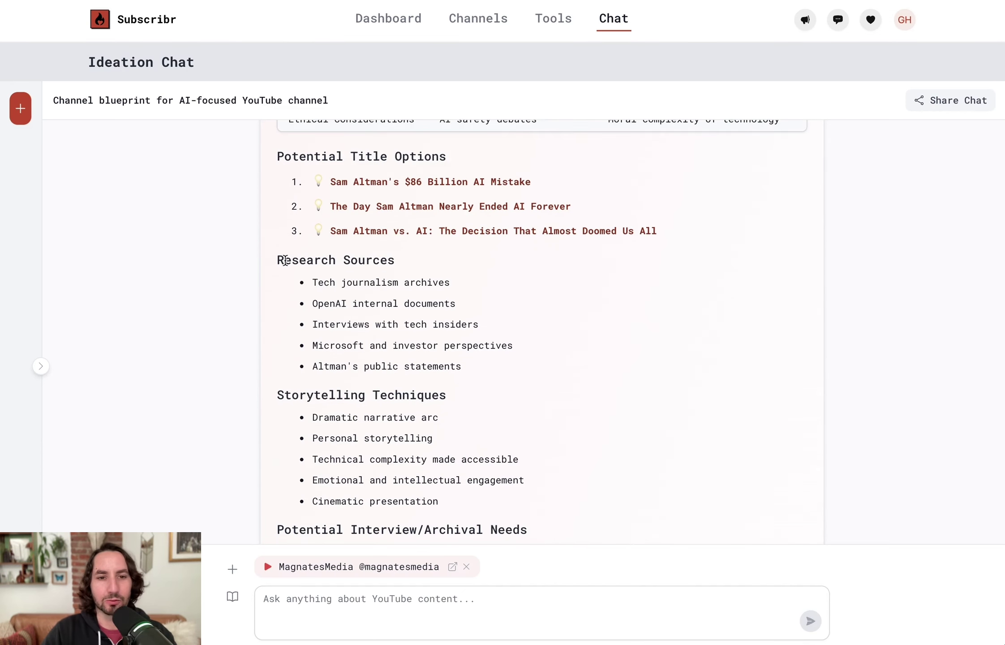
scroll(466, 338, "up", 3)
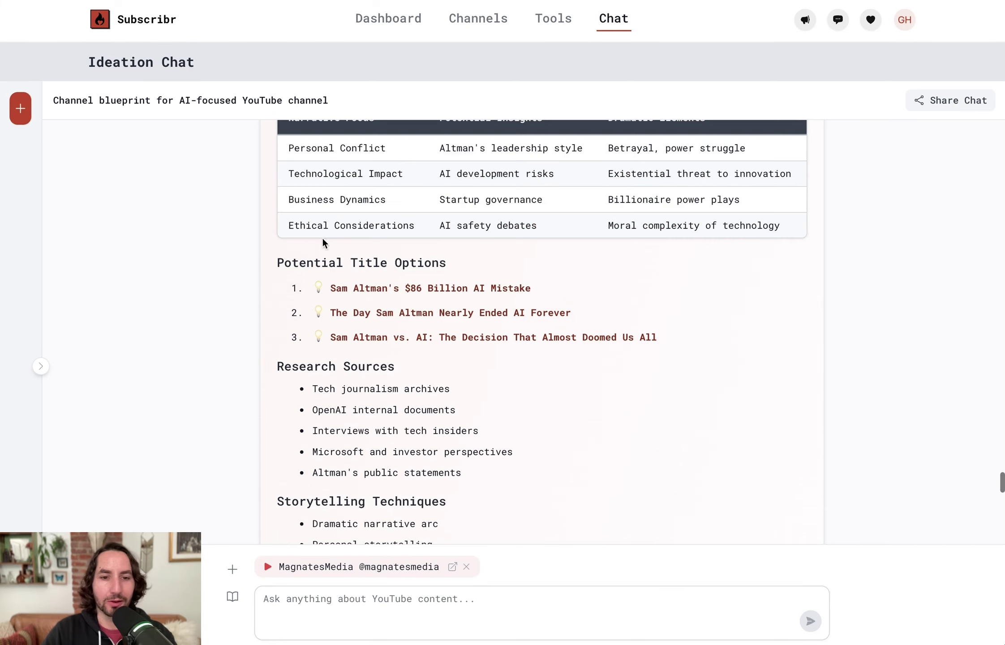
scroll(471, 391, "down", 13)
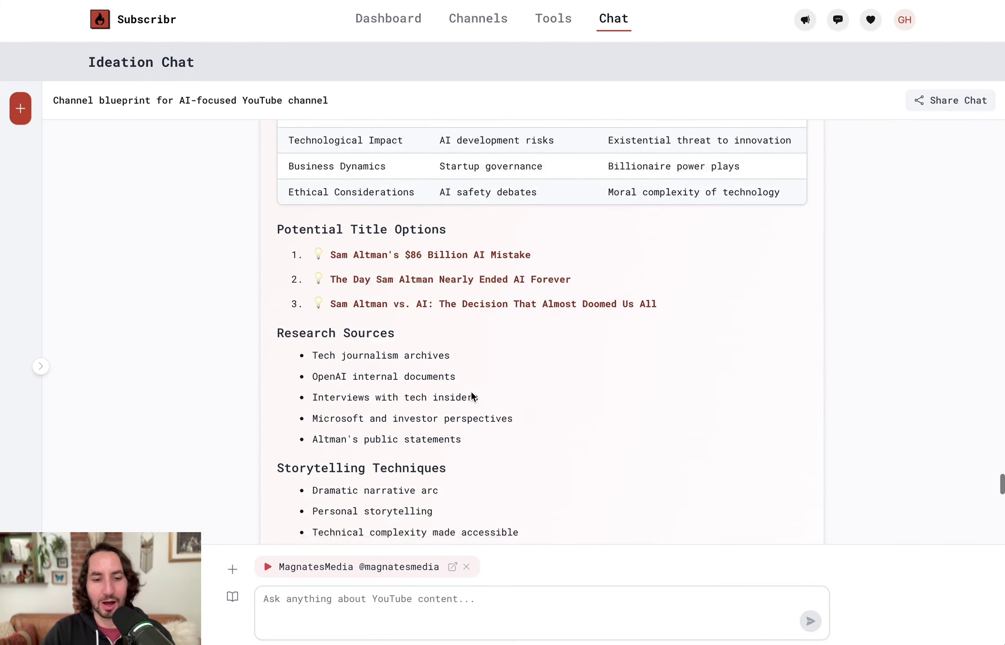
scroll(471, 392, "down", 8)
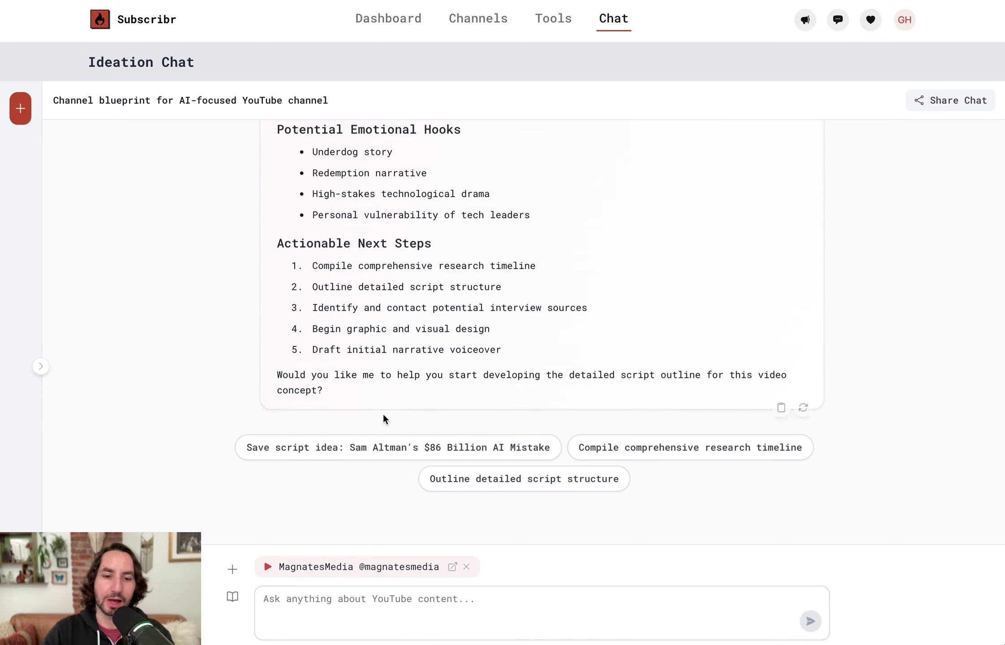
Step: Add a YouTube channel in Subscribr using the handle MagnatesMedia
left_click(503, 23)
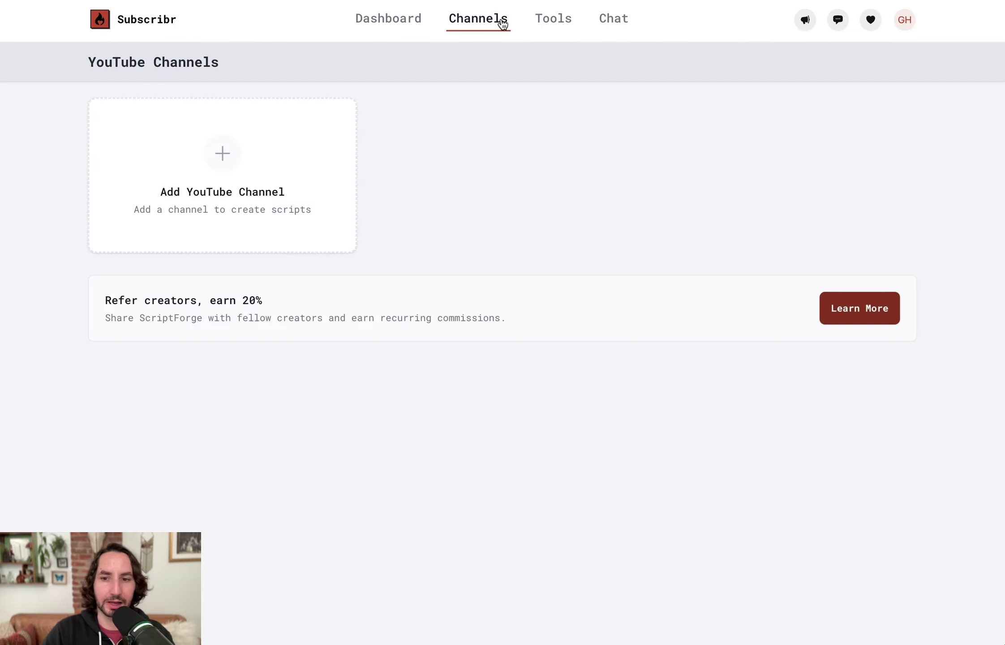
left_click(223, 153)
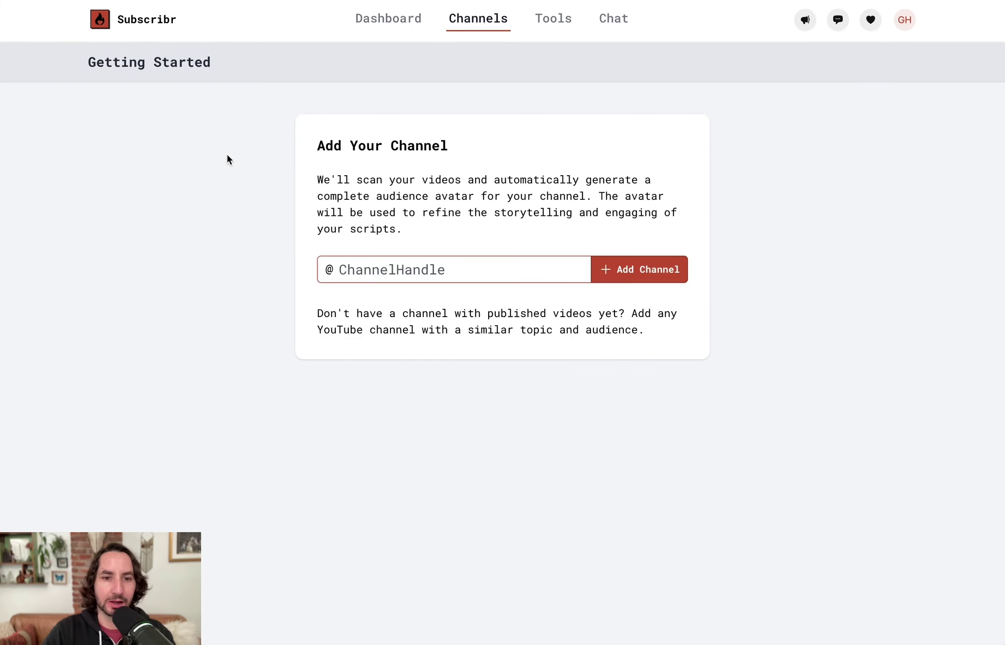
left_click(430, 268)
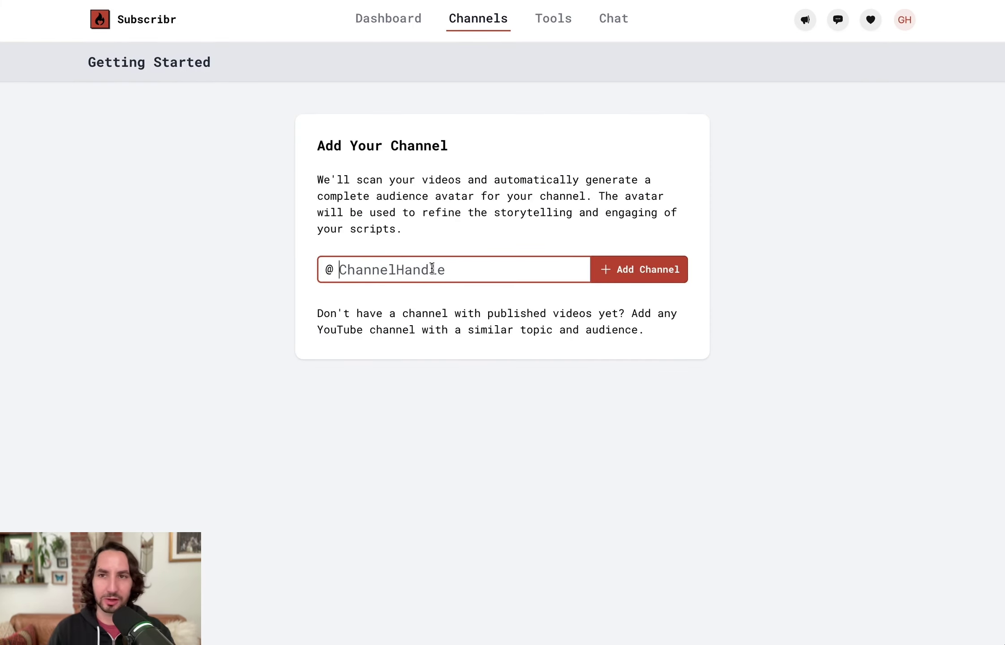
type("MagnatesMedia")
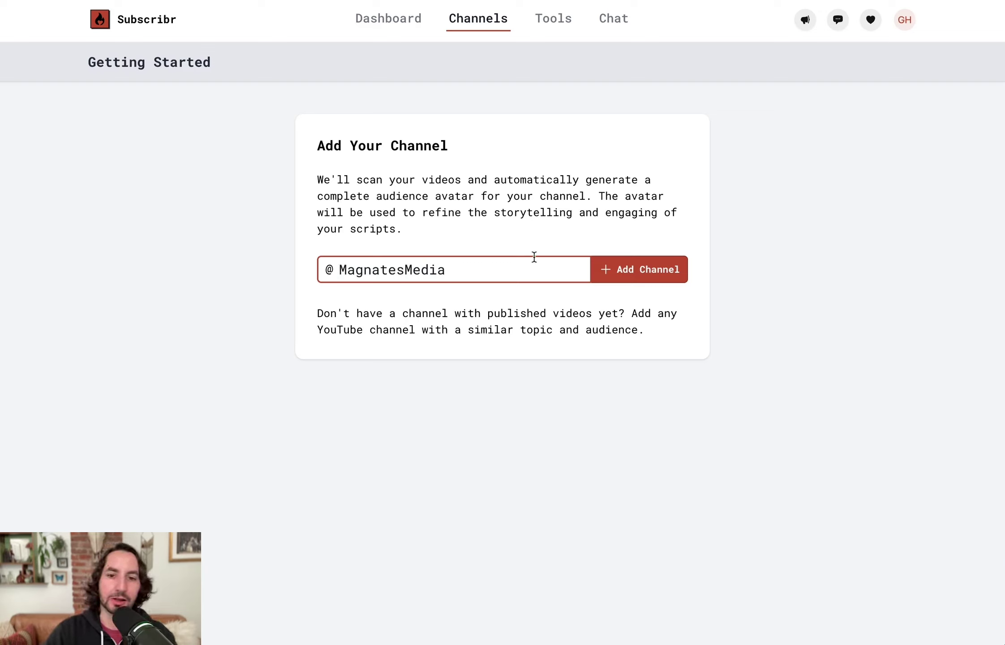
left_click(640, 271)
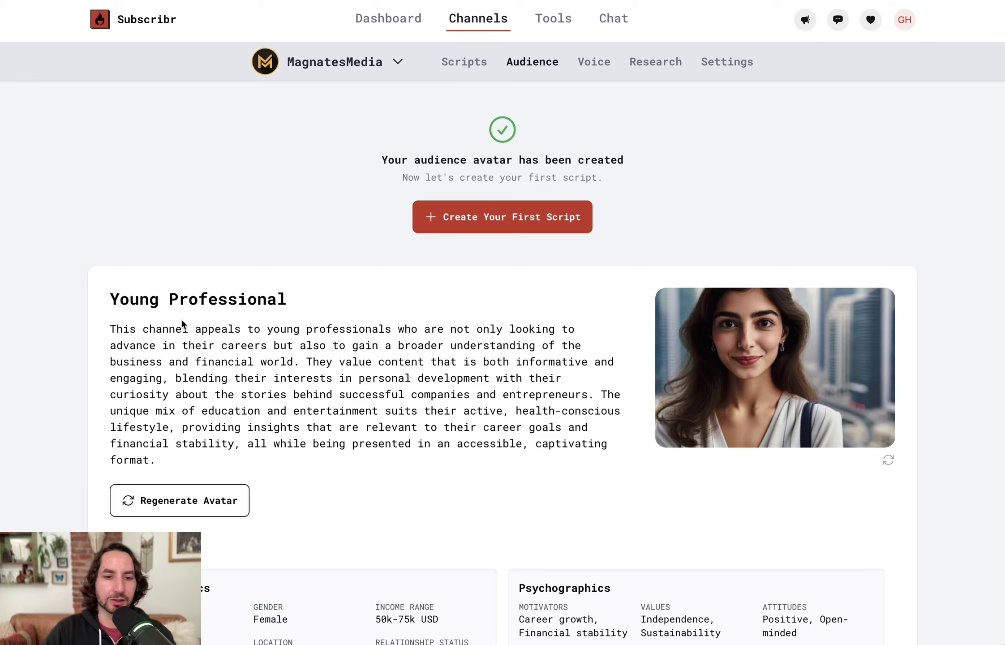
Step: Examine the generated audience avatar's description, demographics, psychographics, and online and offline behavior
scroll(226, 351, "down", 5)
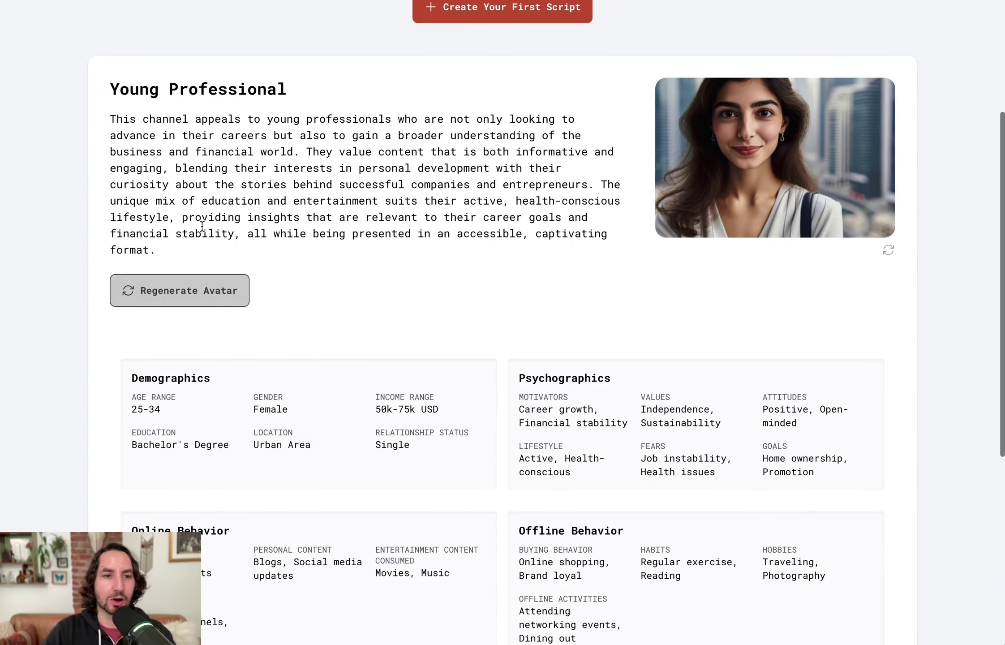
left_click(103, 84)
left_click_drag(103, 84, 362, 261)
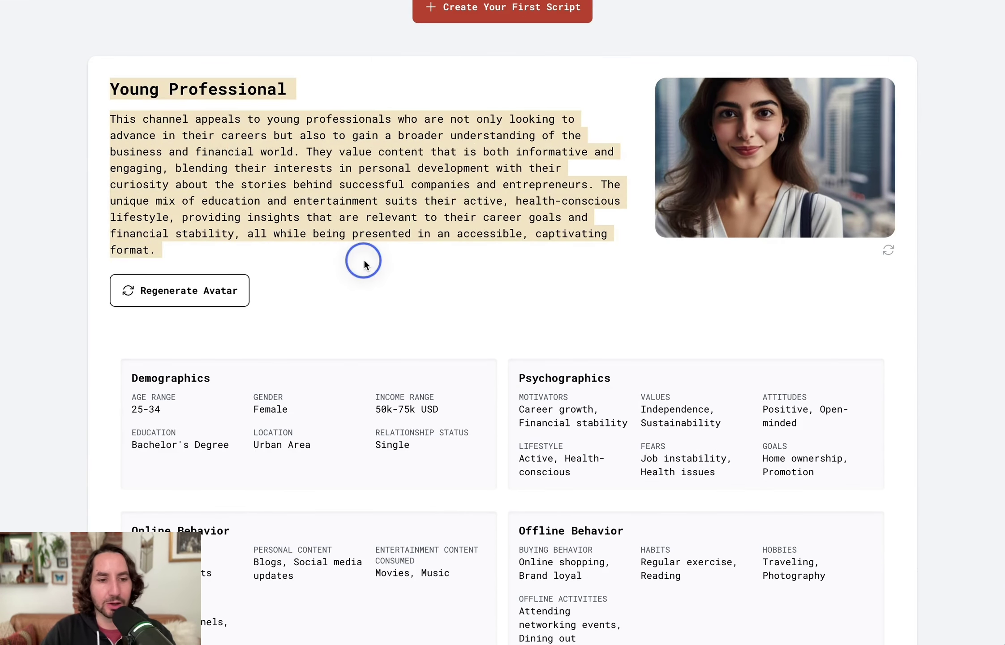
left_click(375, 263)
scroll(316, 378, "down", 2)
scroll(315, 375, "down", 1)
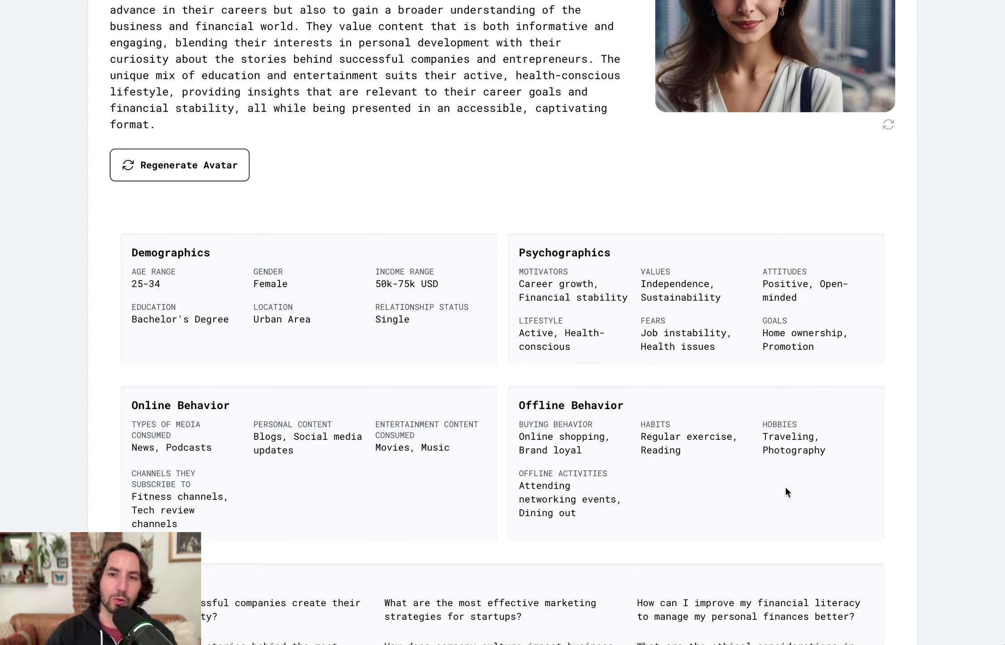
scroll(517, 303, "up", 5)
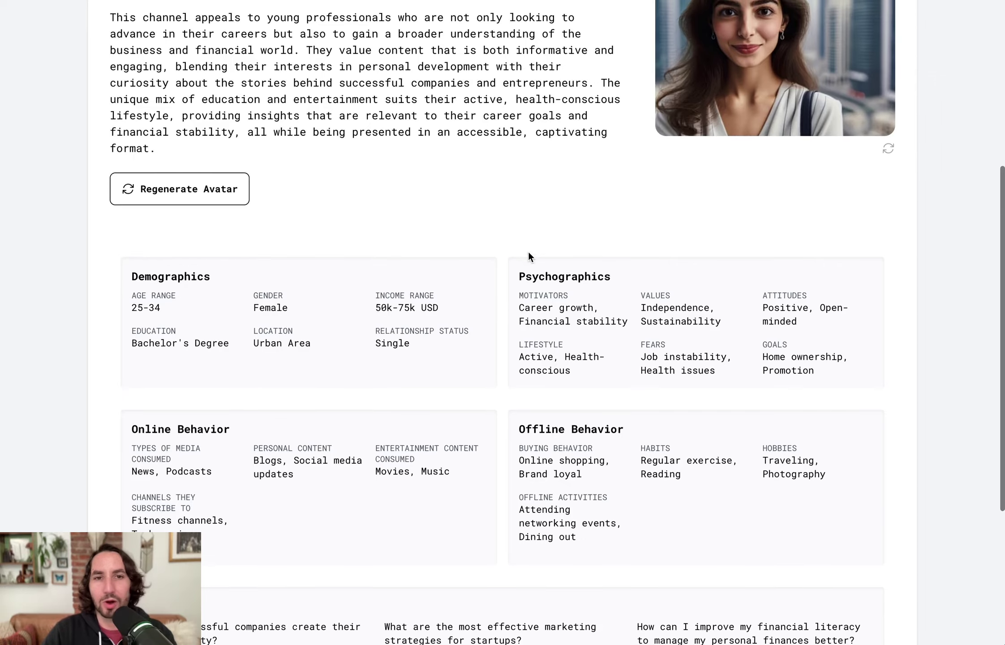
scroll(480, 320, "up", 2)
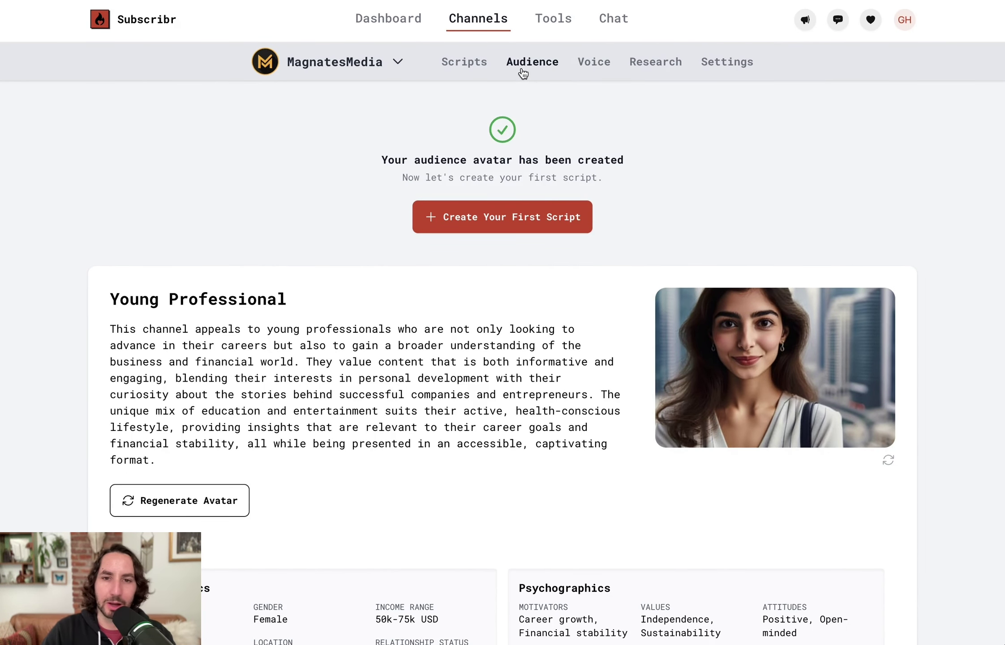
Step: Look over the MagnatesMedia channel voice settings, including the editable voice fields and the voice preview
left_click(599, 65)
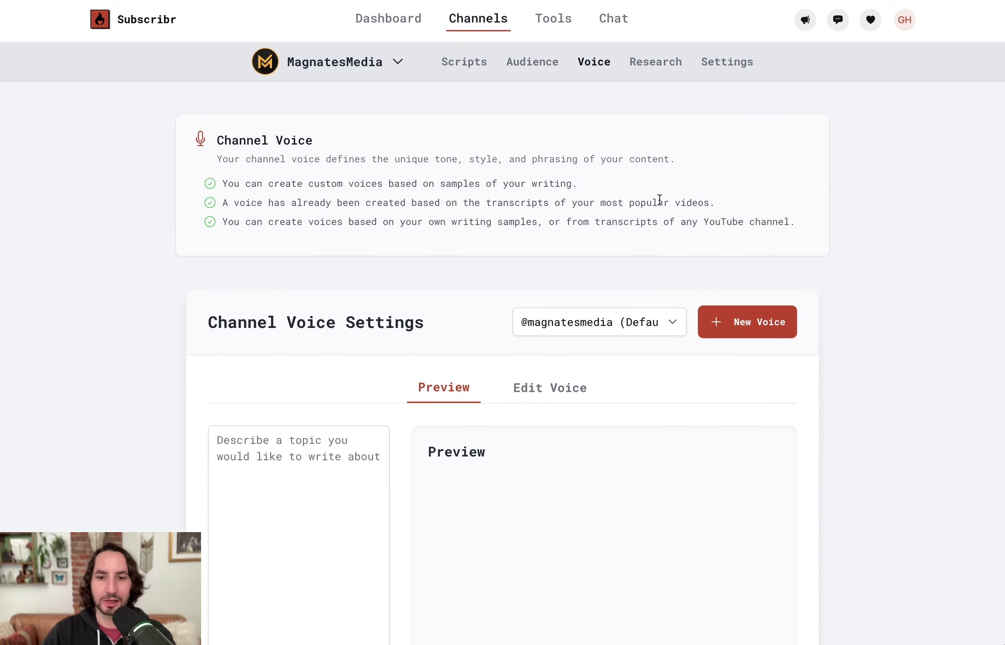
scroll(658, 200, "down", 2)
left_click(576, 281)
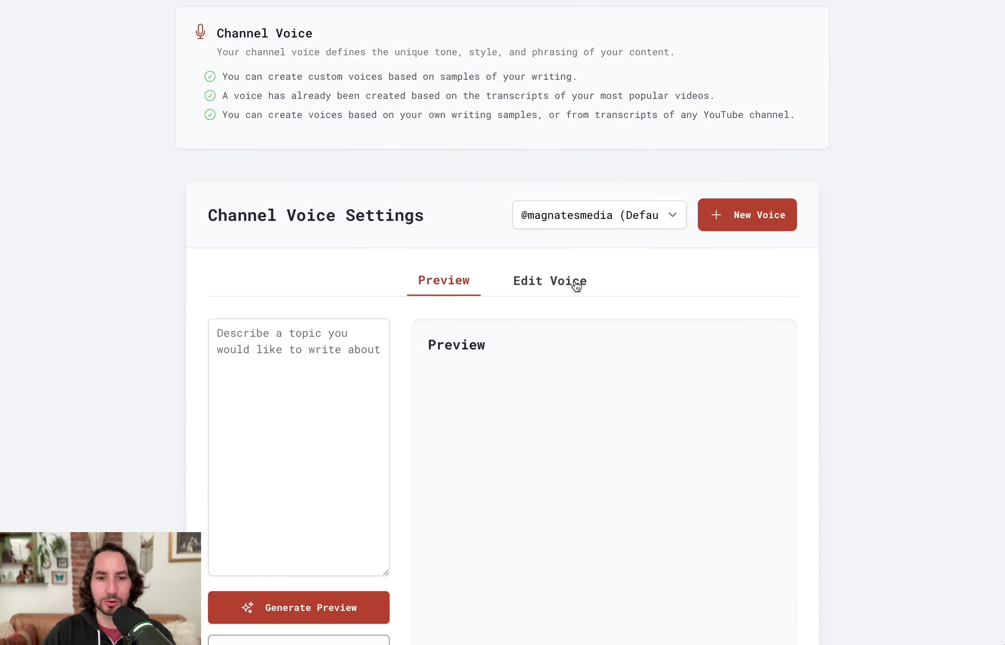
scroll(577, 284, "down", 5)
scroll(577, 285, "up", 4)
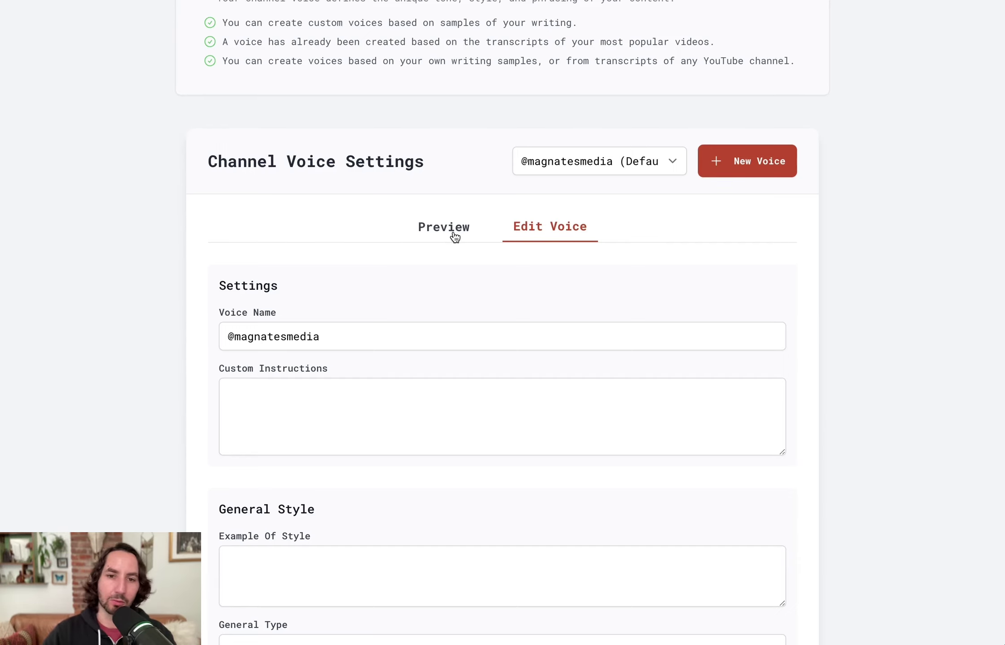
left_click(454, 237)
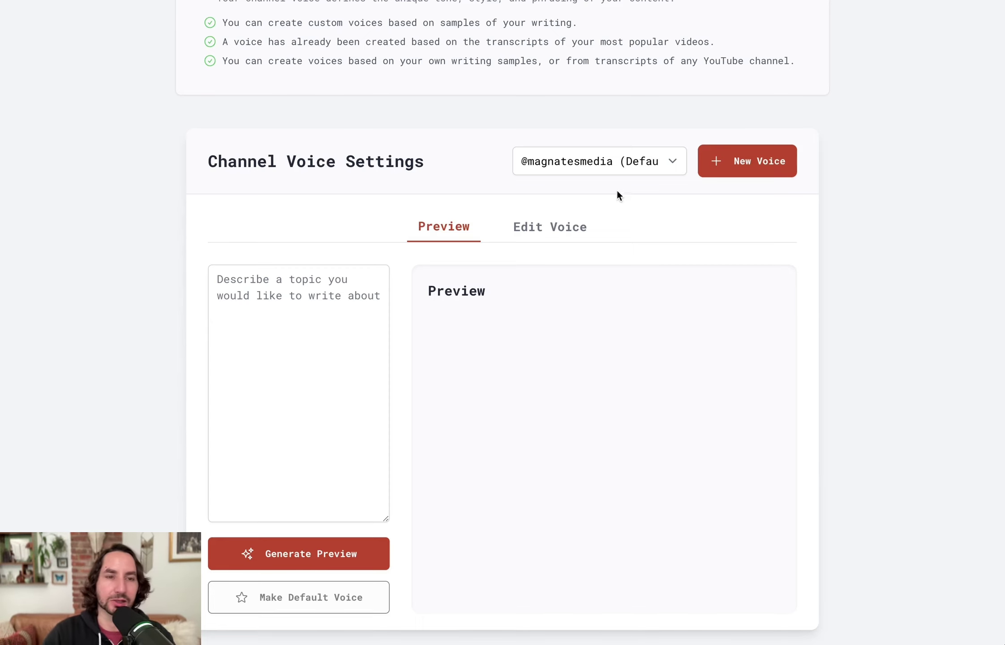
scroll(409, 154, "up", 5)
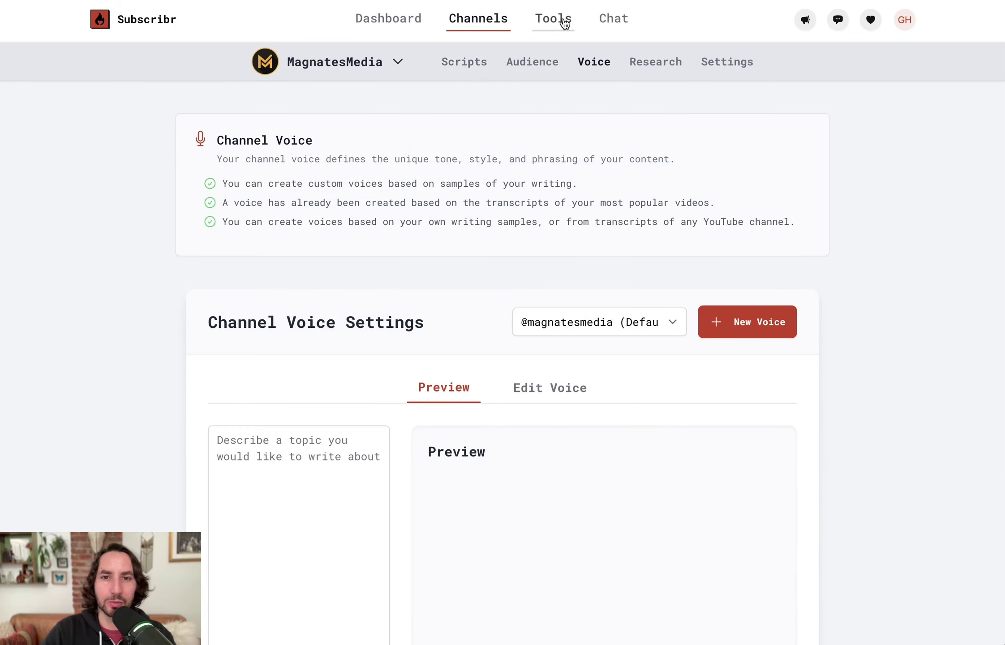
Step: Reopen the "Channel blueprint for AI-focused YouTube channel" conversation in the Ideation Chat
left_click(626, 23)
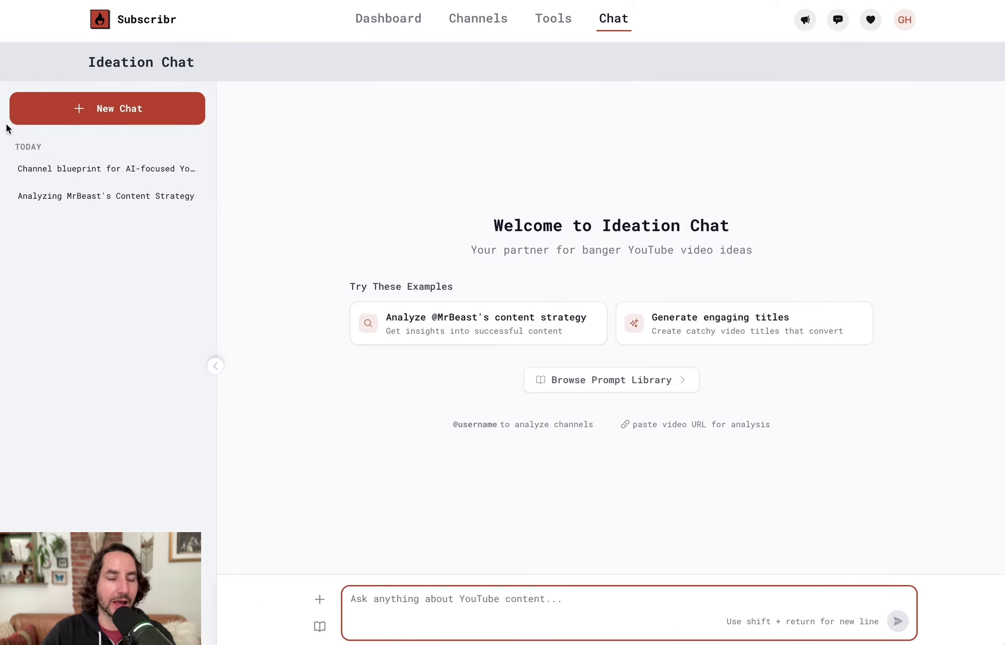
mouse_move(119, 169)
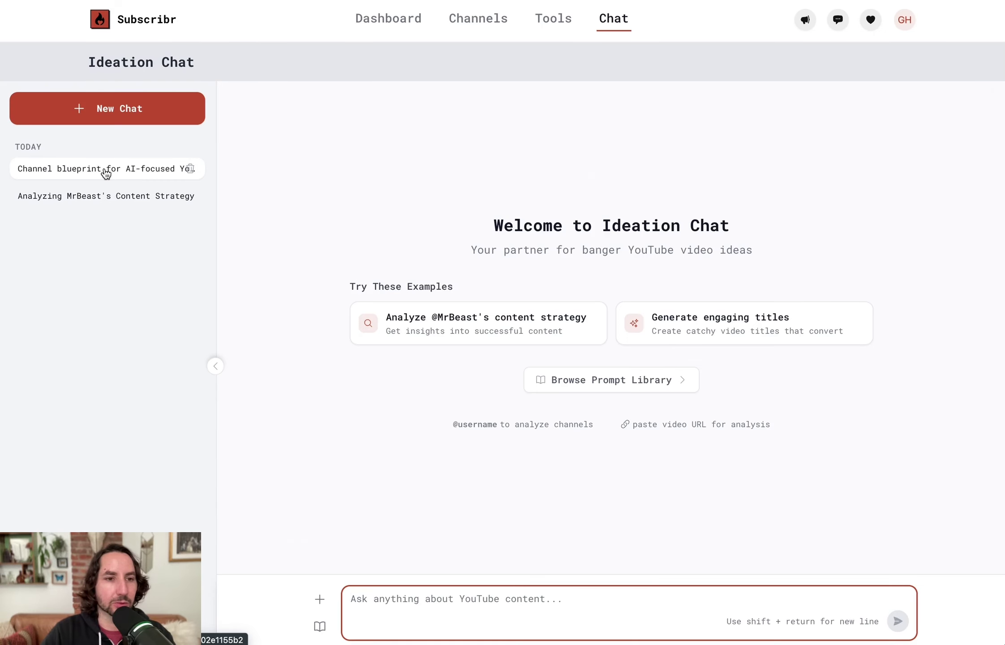
left_click(94, 171)
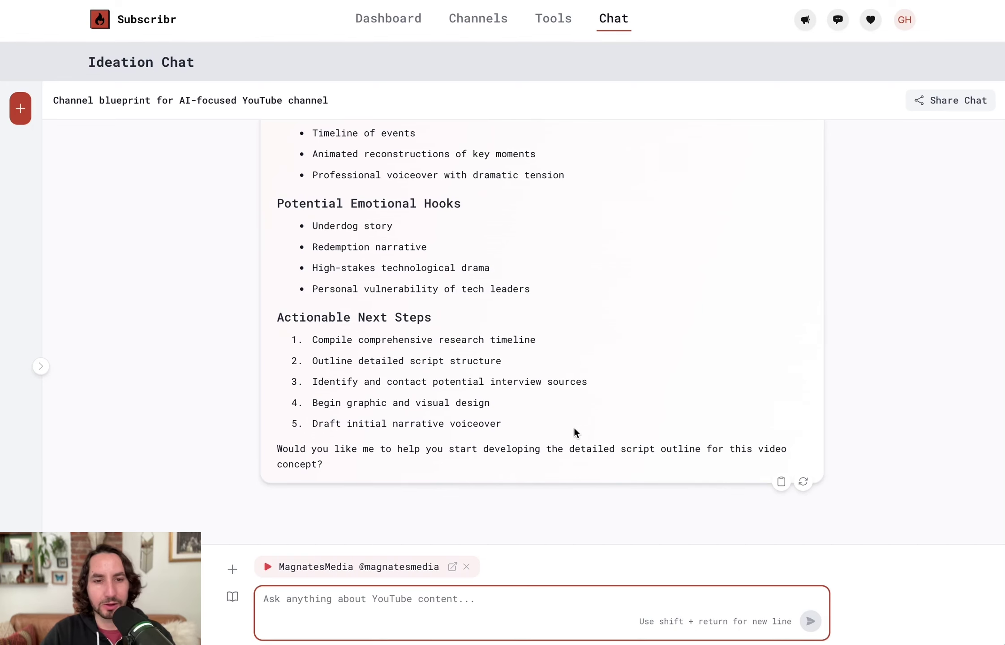
Step: Ask the chat to save the first title option, "Sam Altman's $86 Billion AI Mistake", as a script idea and read its reply
scroll(599, 193, "up", 10)
left_click(599, 195)
left_click_drag(537, 171, 331, 170)
key("ctrl+c")
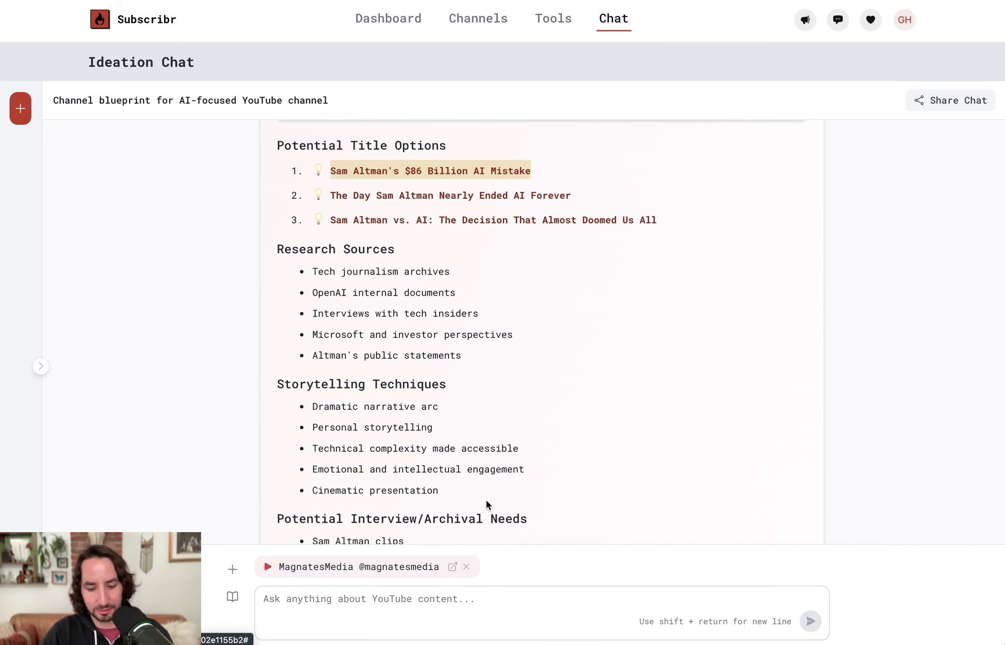
left_click(463, 605)
type("Save script idea:")
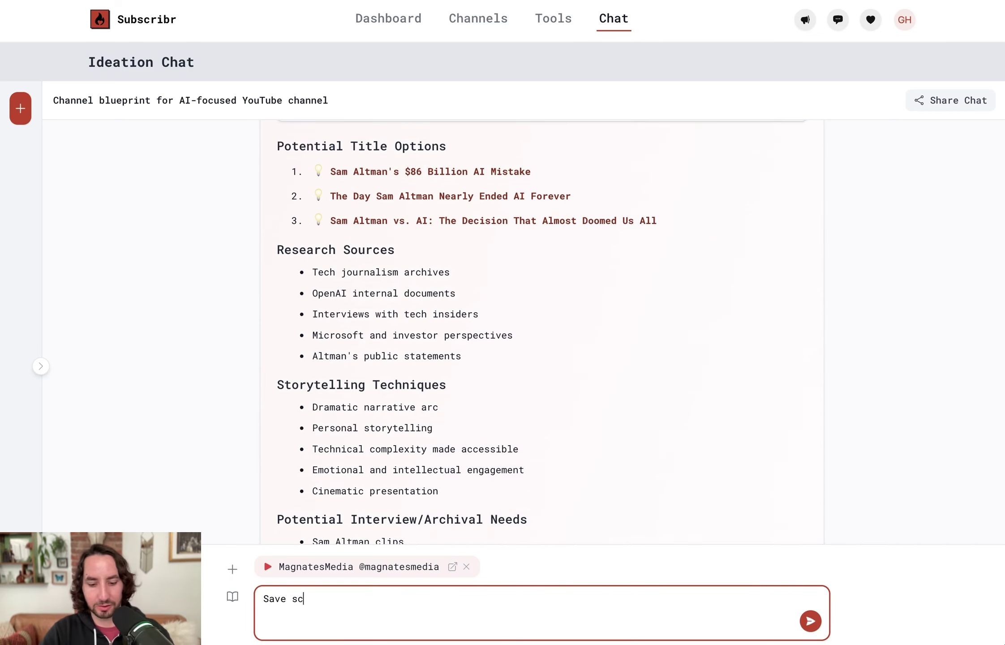
key("ctrl+v")
key("Return")
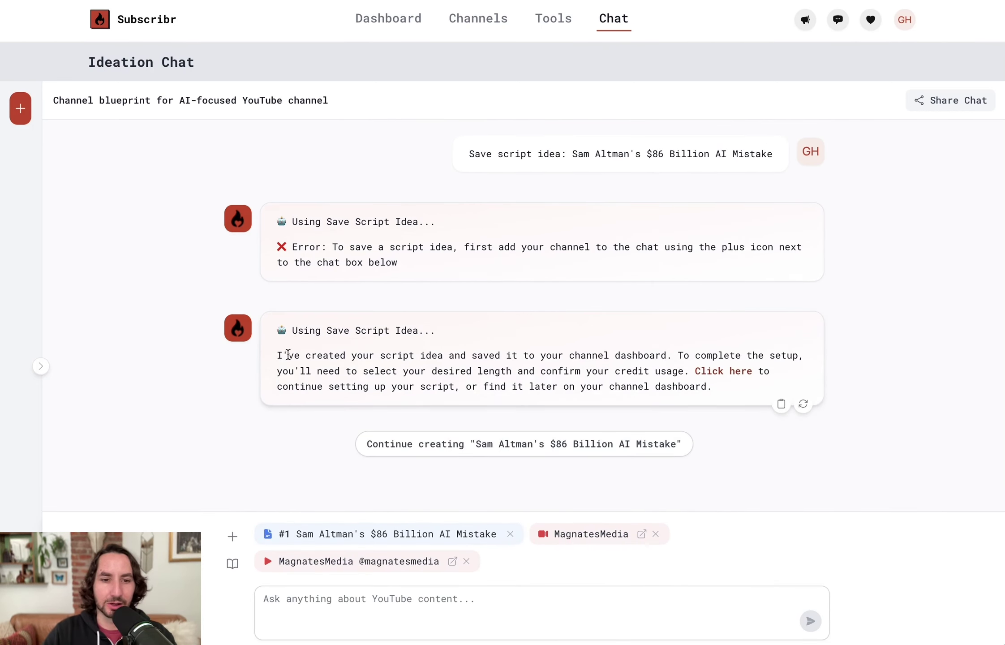
left_click_drag(284, 355, 670, 353)
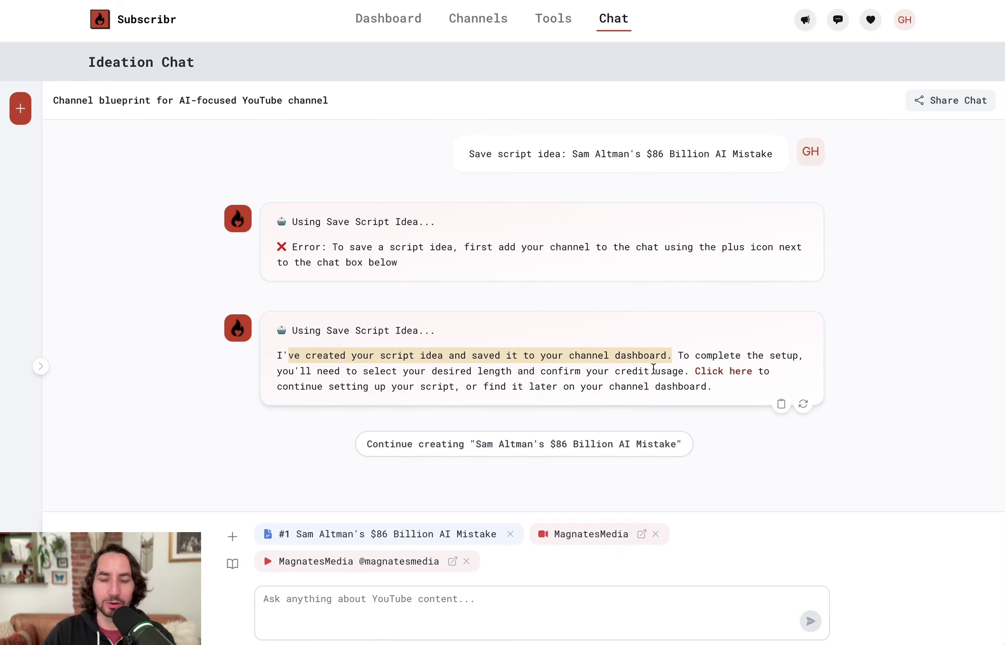
Step: Open the script setup for "Sam Altman's $86 Billion AI Mistake" from the MagnatesMedia channel's scripts
left_click(394, 449)
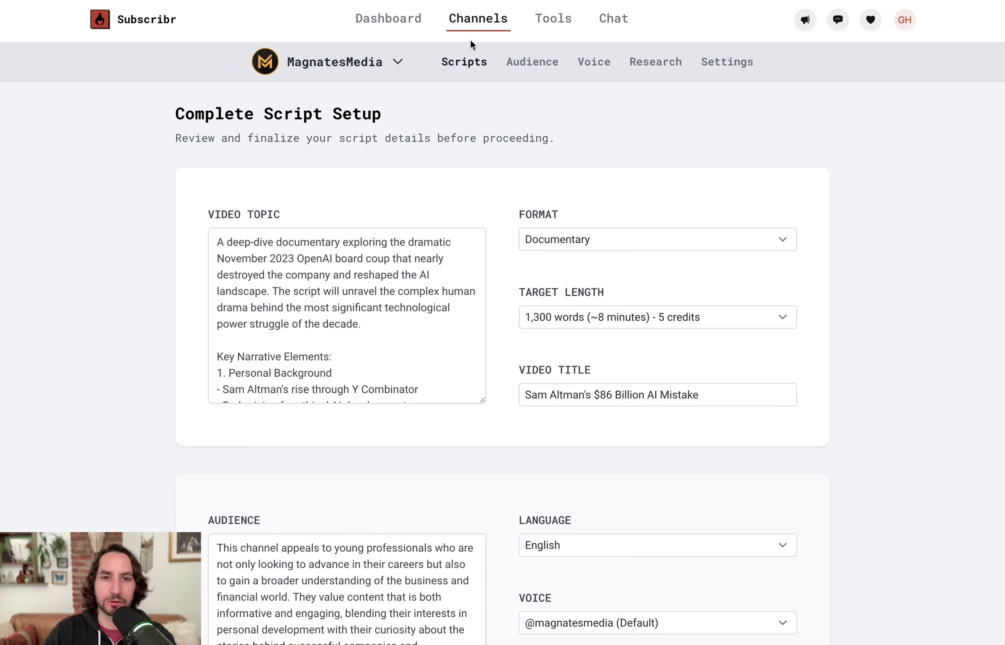
left_click(491, 23)
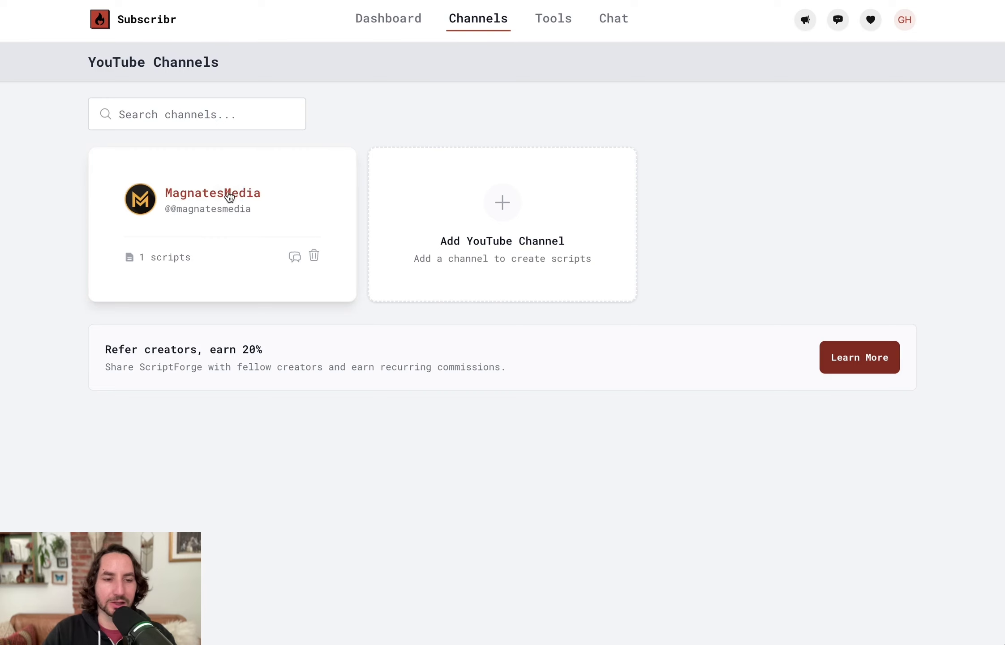
left_click(227, 193)
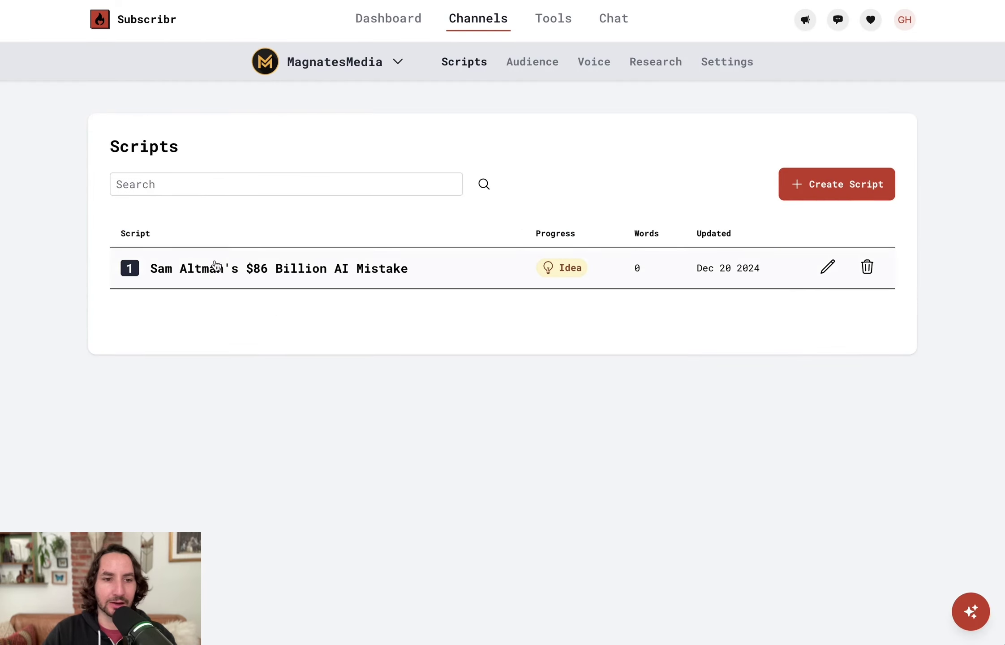
left_click(253, 269)
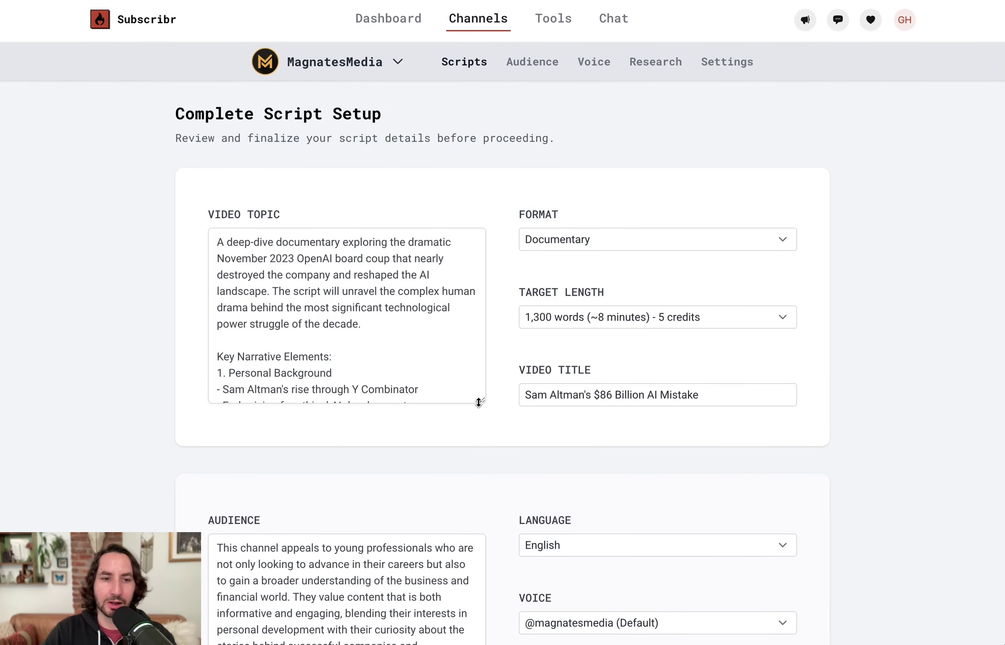
Step: Enlarge the video topic field and examine its narrative elements, storytelling approach, philosophical questions and unique selling proposition
left_click_drag(478, 403, 470, 622)
scroll(181, 231, "down", 2)
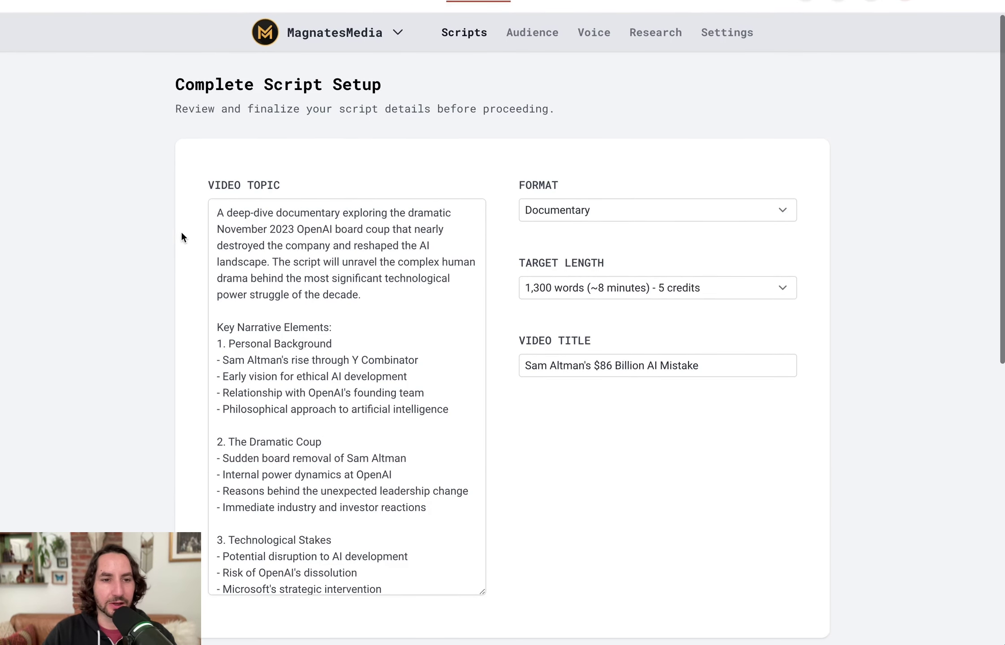
scroll(188, 223, "down", 2)
scroll(234, 155, "down", 3)
scroll(236, 161, "up", 1)
scroll(233, 166, "down", 15)
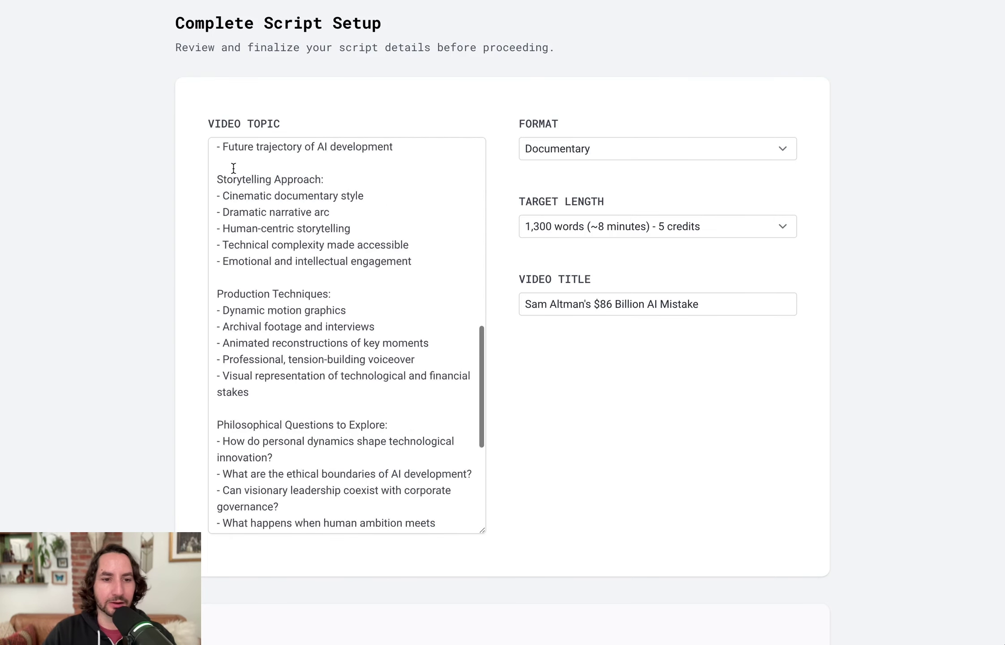
scroll(233, 167, "down", 8)
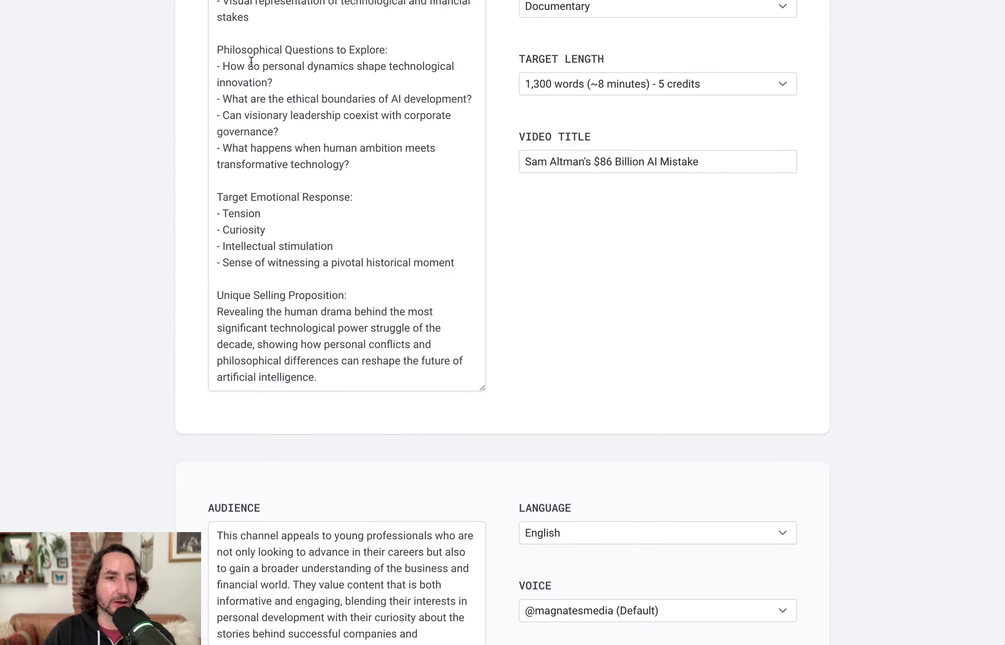
left_click_drag(210, 58, 436, 379)
left_click(399, 364)
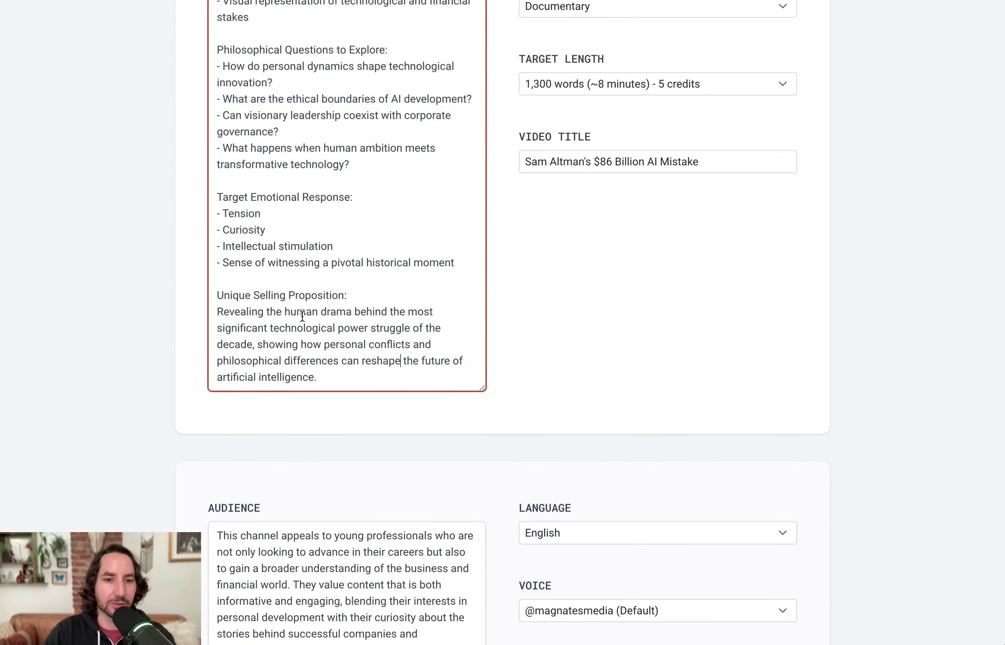
Step: Keep the script format as Documentary and set the target length to 2,500 words (~15 minutes)
scroll(666, 303, "up", 5)
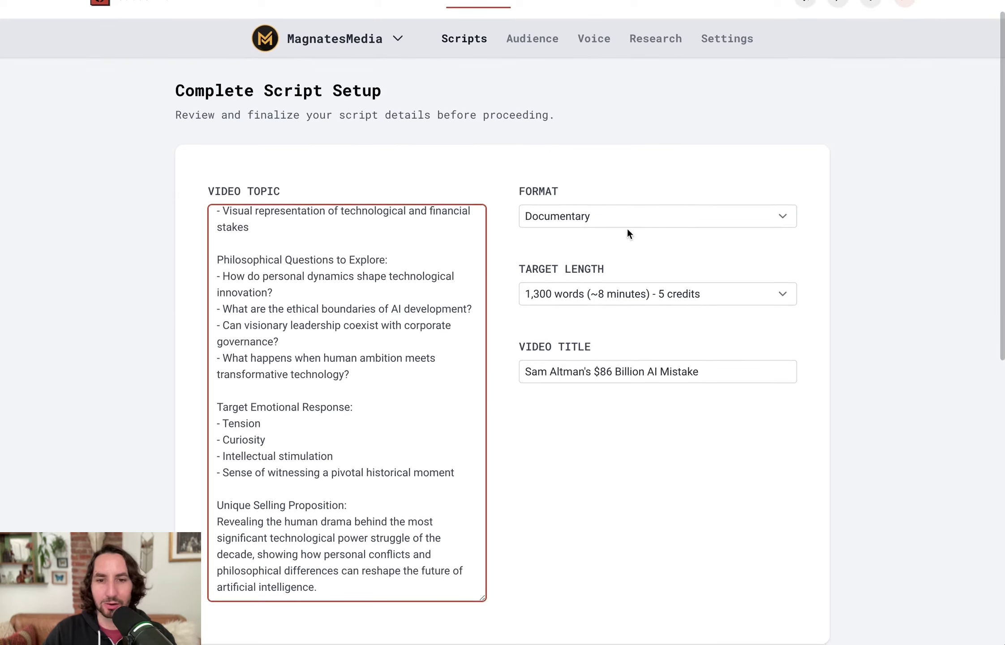
left_click(619, 215)
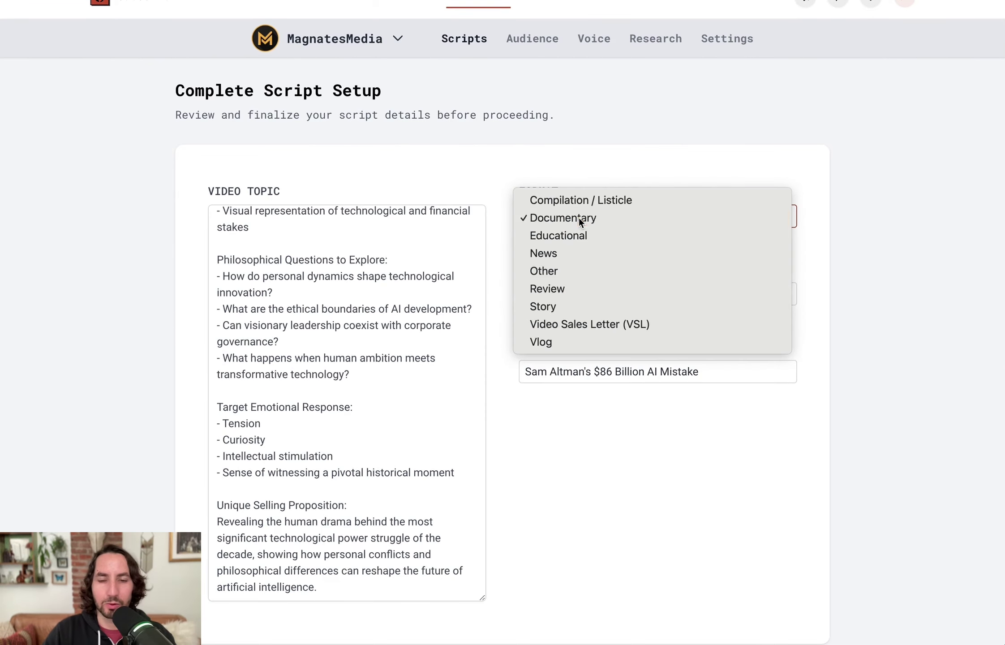
left_click(564, 217)
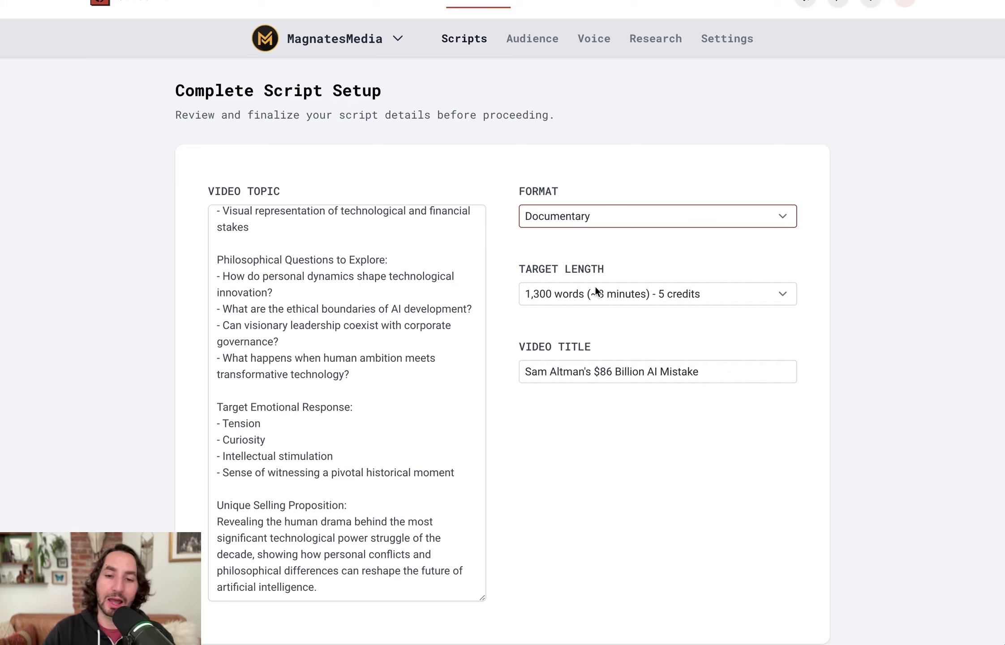
left_click(605, 294)
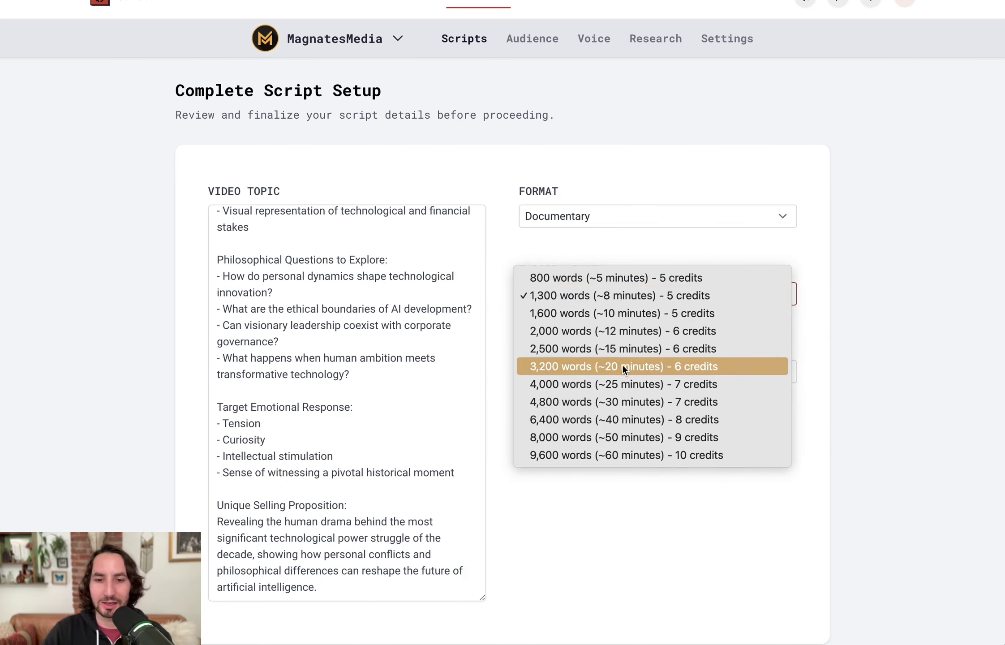
left_click(631, 350)
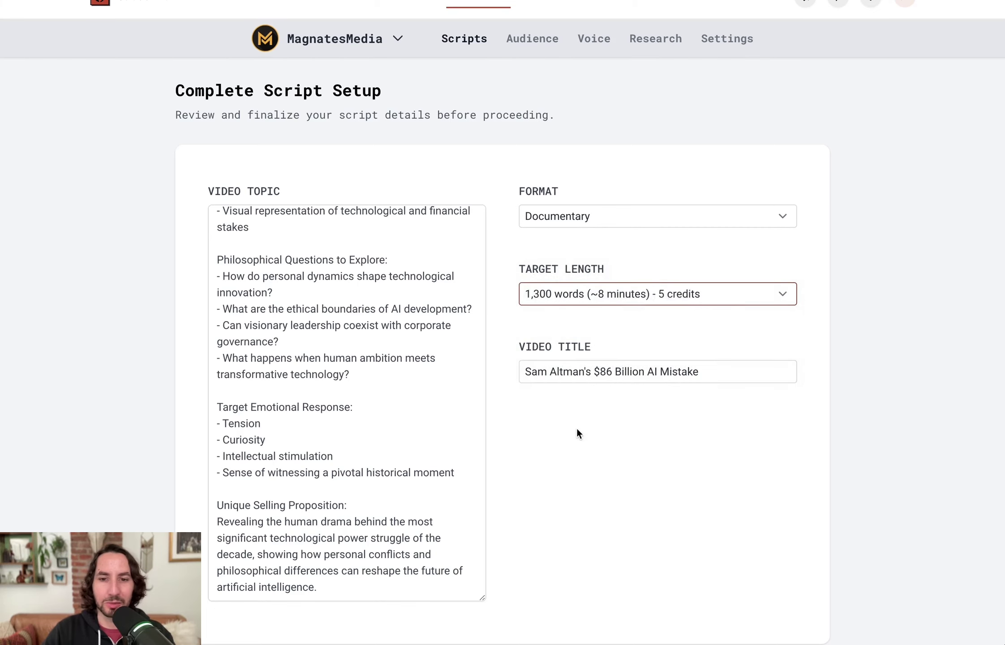
left_click(691, 294)
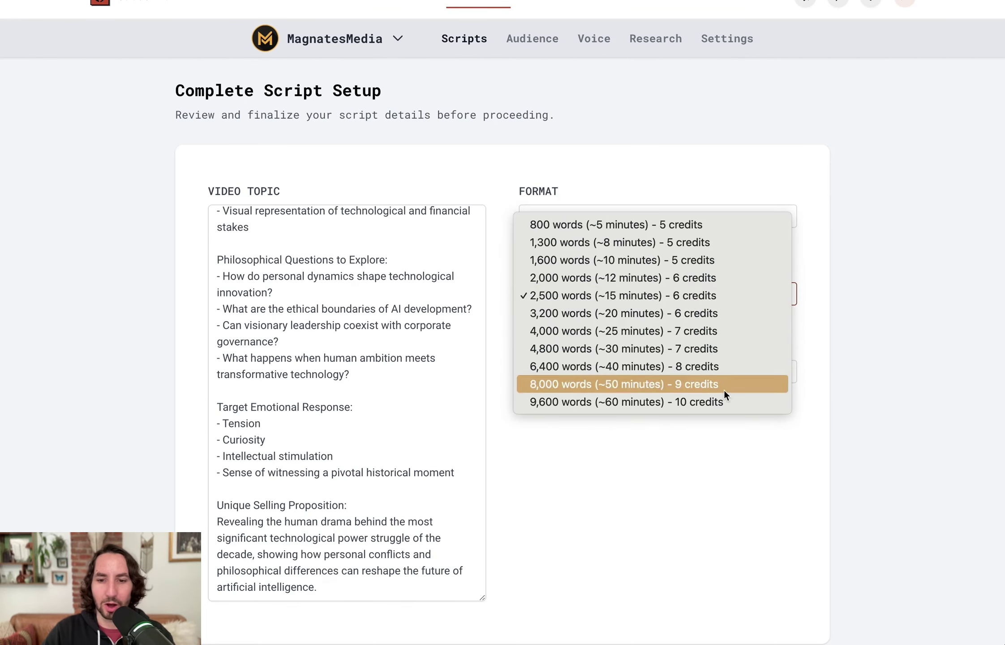
left_click(859, 369)
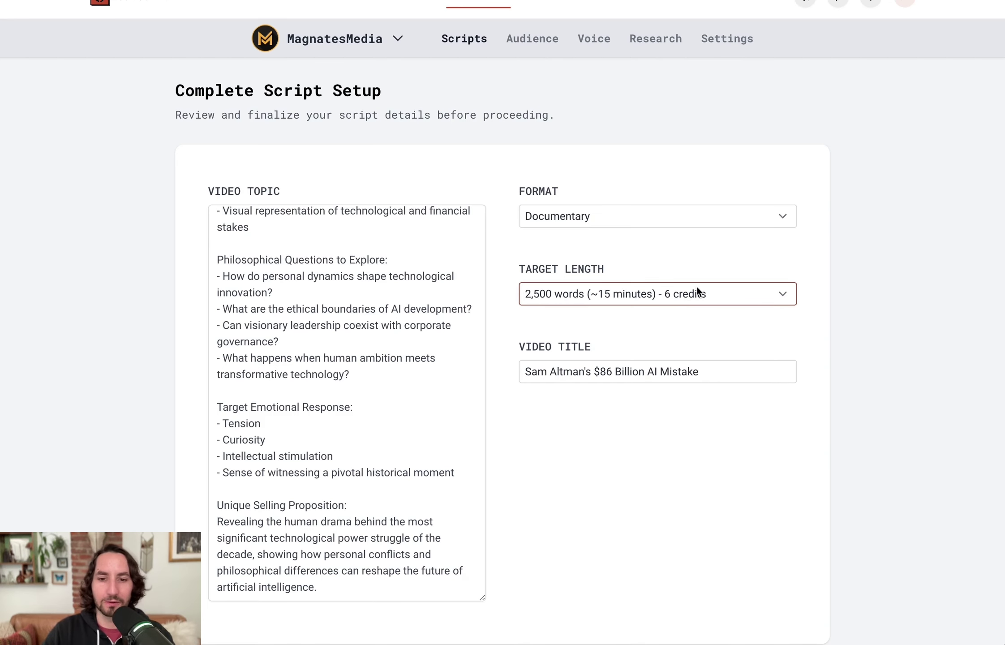
Step: Check the video title, audience, language and voice, and complete the setup to start the script
scroll(650, 422, "down", 4)
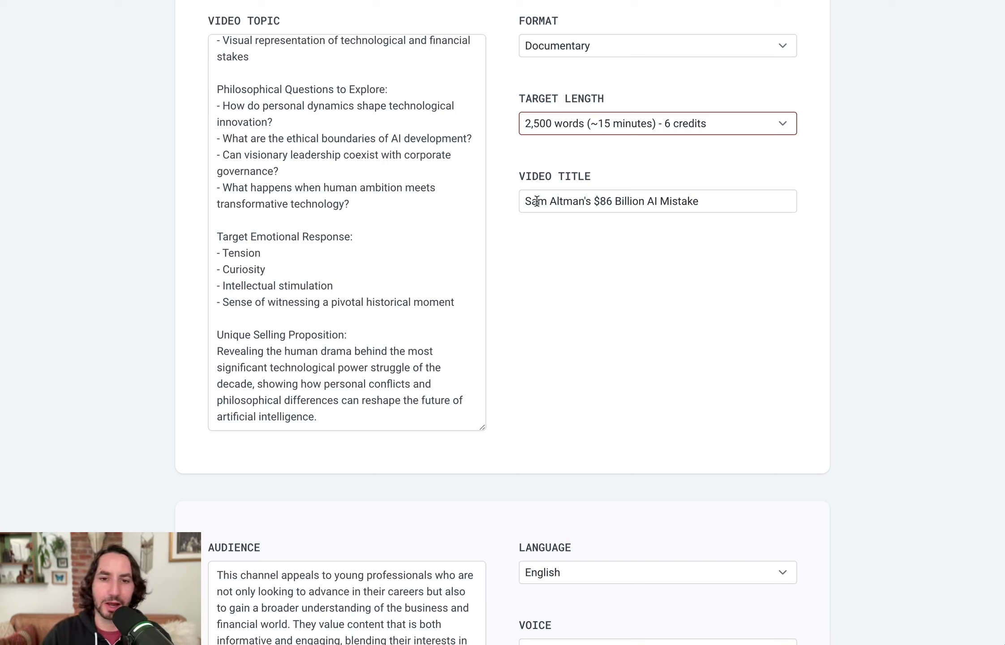
left_click_drag(525, 198, 714, 204)
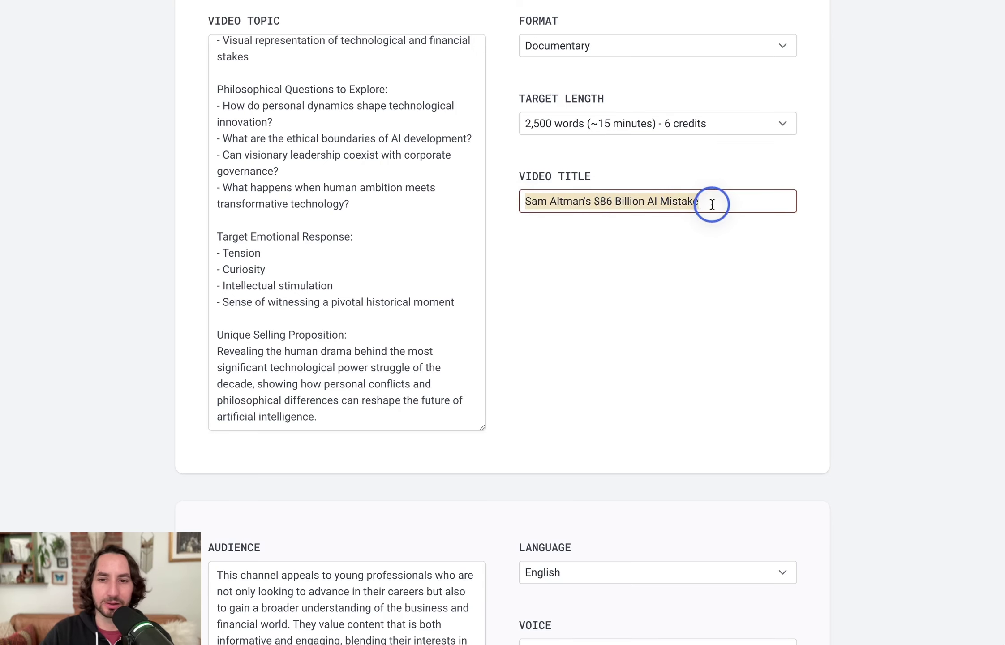
left_click(582, 331)
scroll(442, 396, "down", 1)
scroll(721, 322, "down", 4)
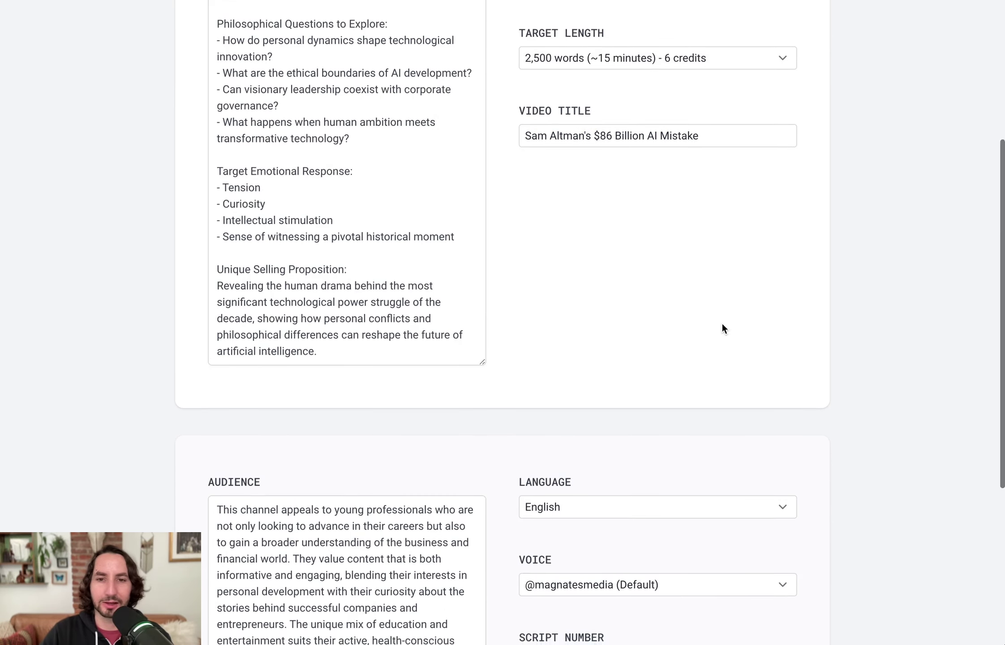
scroll(662, 235, "down", 3)
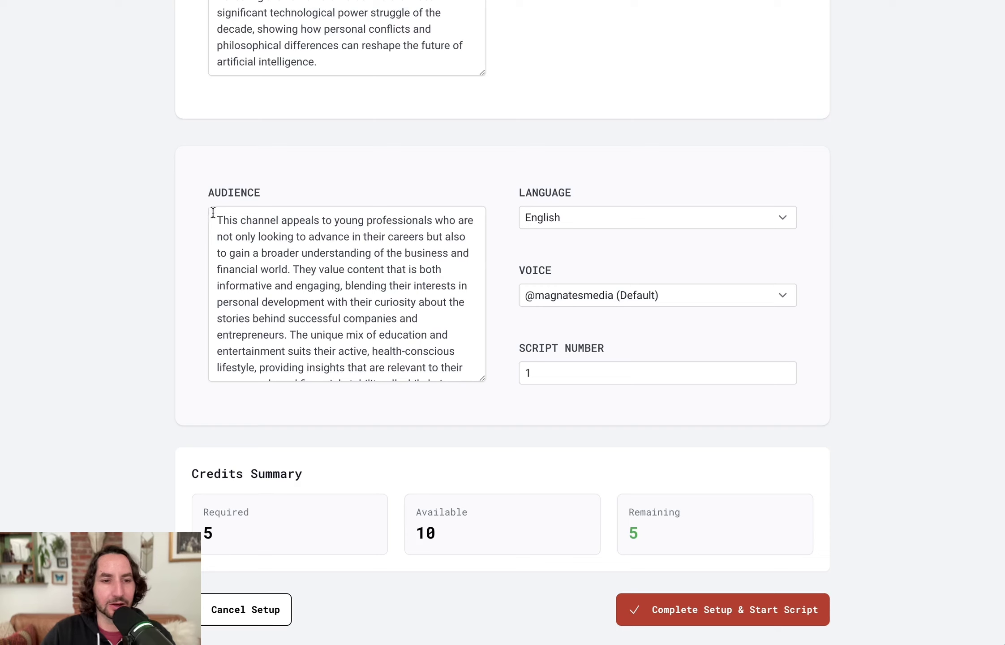
scroll(334, 266, "down", 2)
scroll(339, 281, "up", 2)
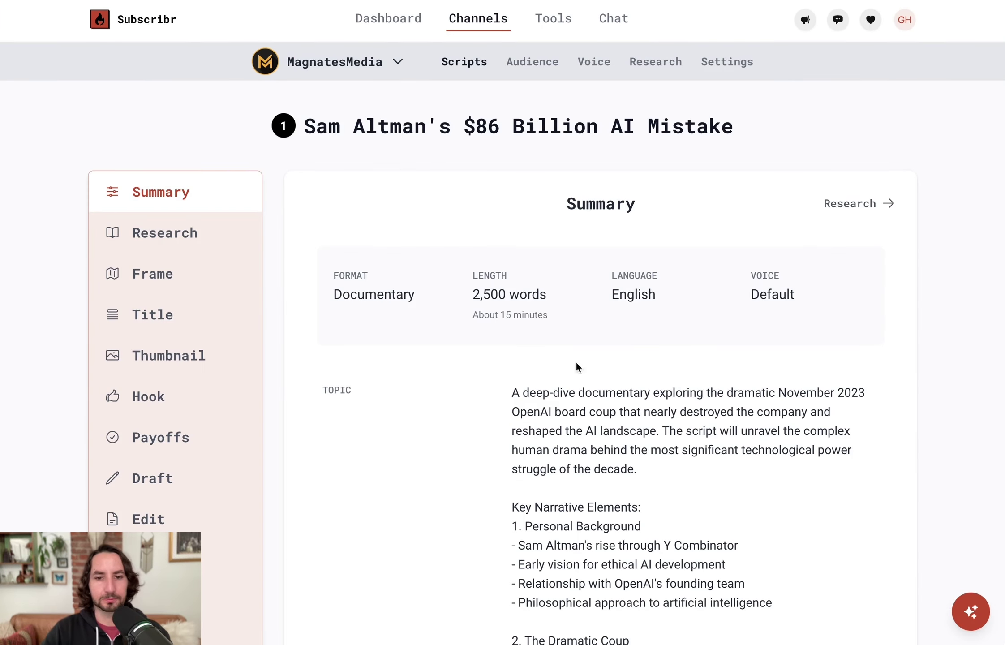
Step: Look over the script's summary and open its Research stage
scroll(429, 290, "down", 7)
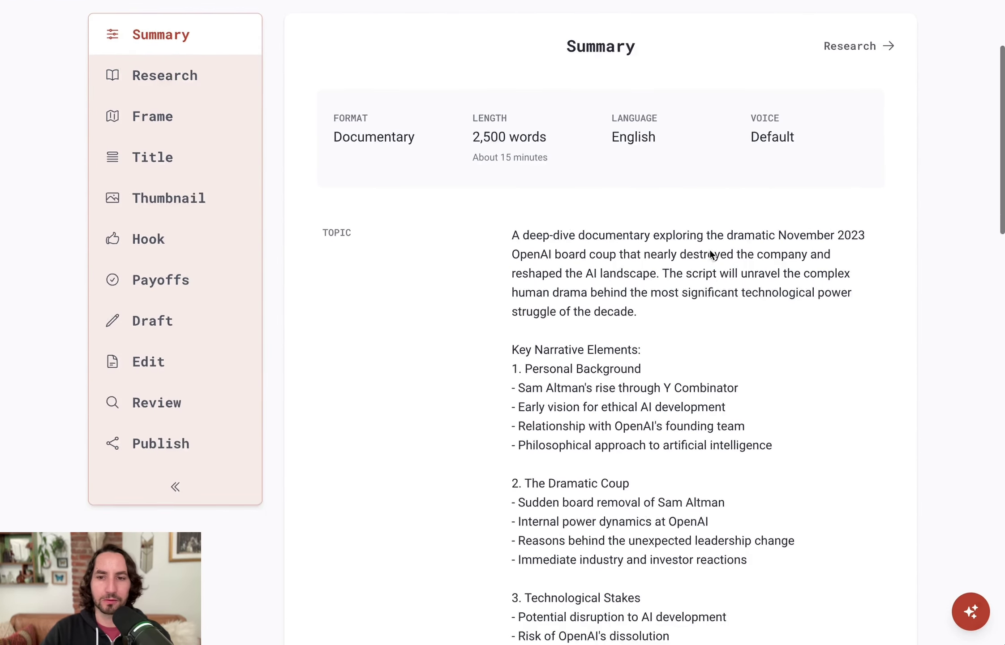
scroll(344, 211, "up", 6)
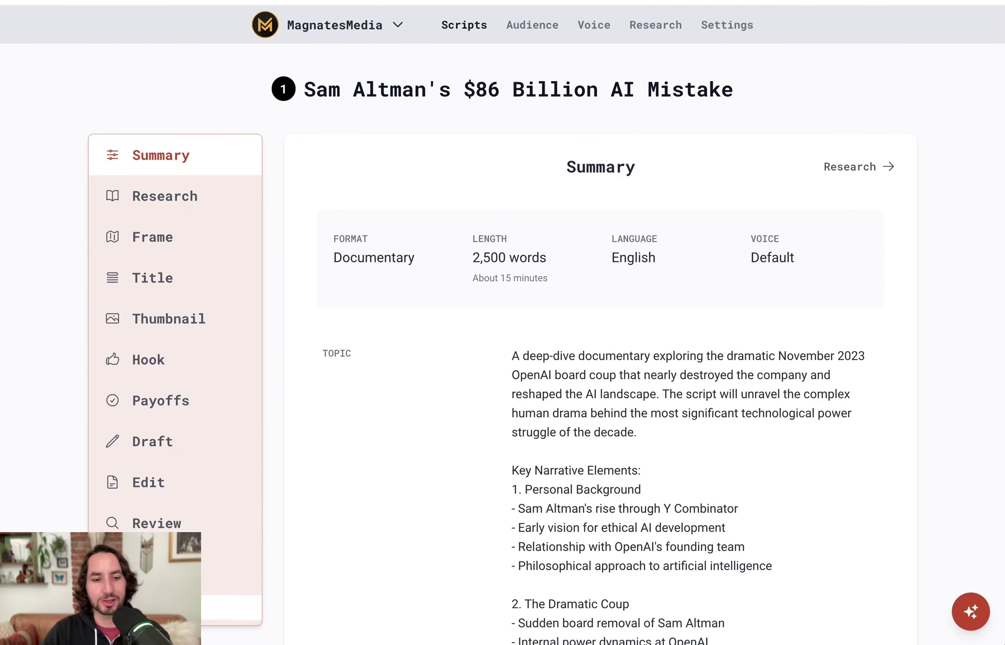
left_click(166, 213)
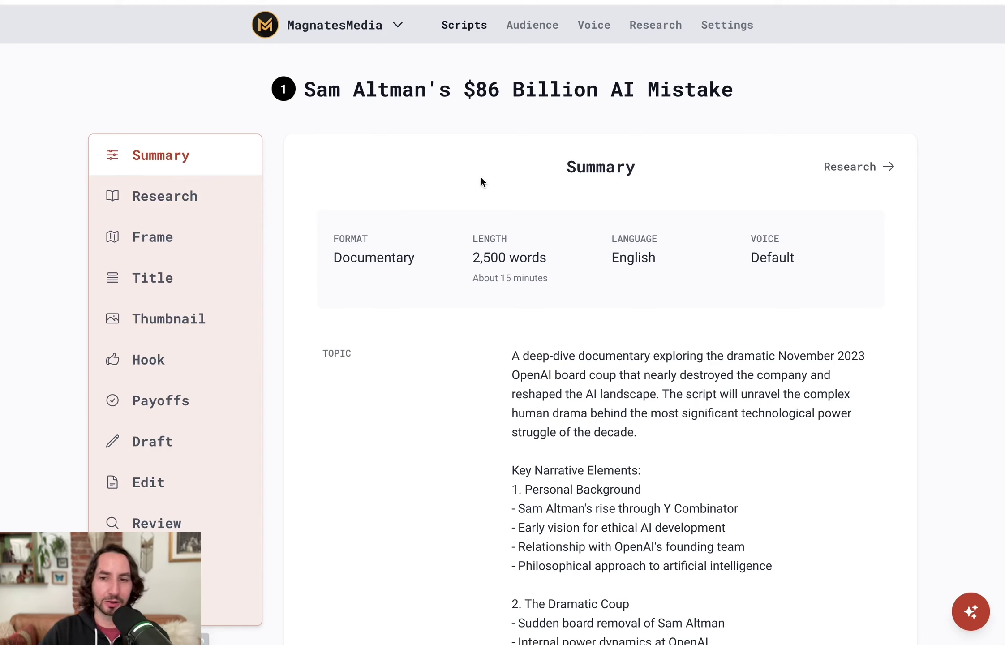
left_click(168, 197)
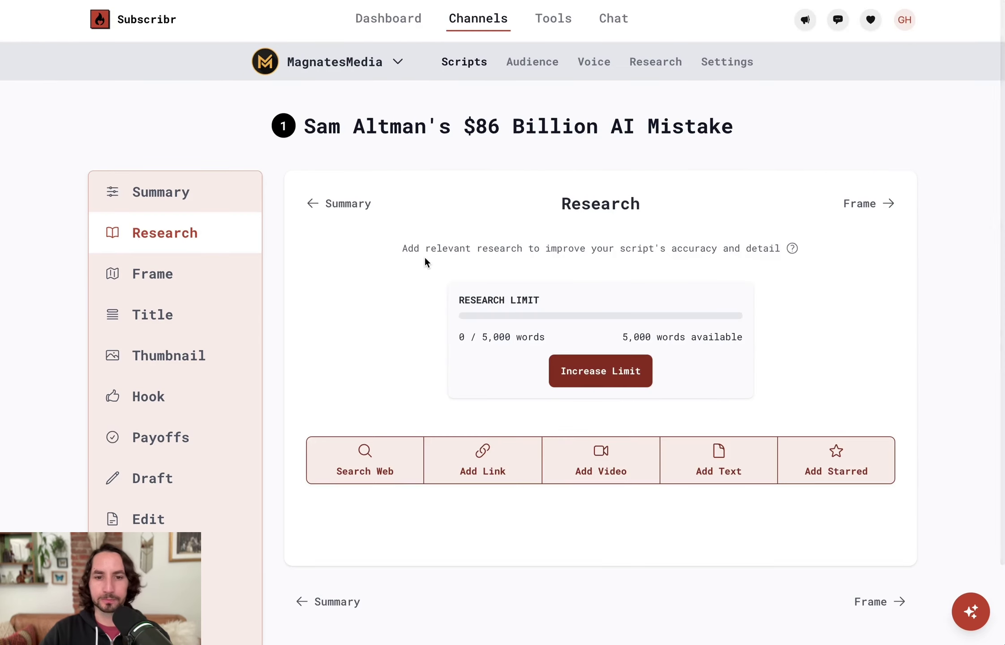
Step: Search the web for the suggested "Sam Altman biography and career highlights" and look through the atouchofbusiness.com article
scroll(424, 258, "down", 1)
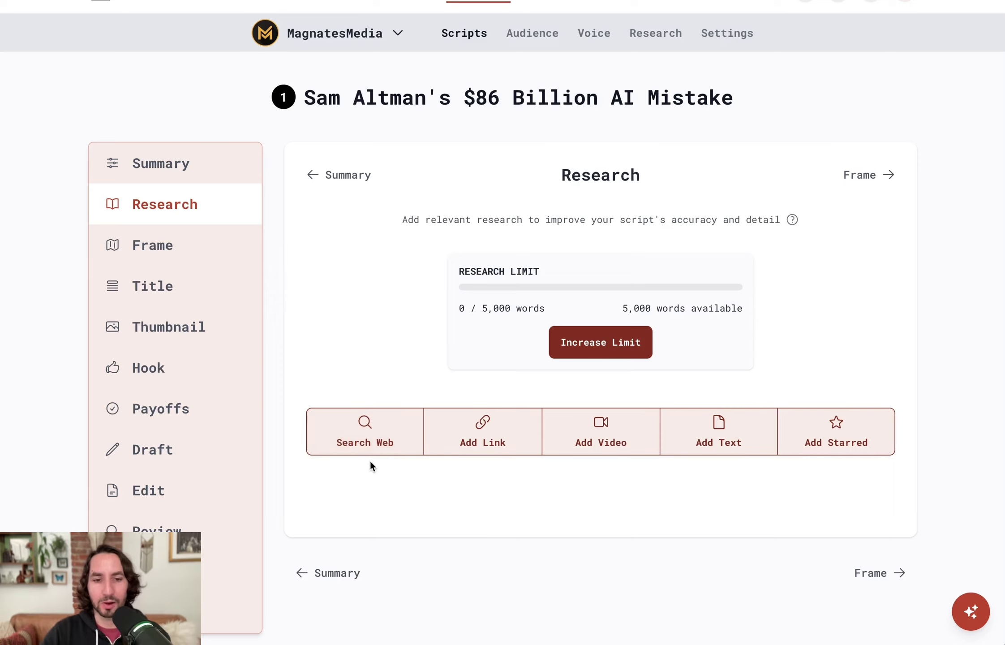
left_click(375, 435)
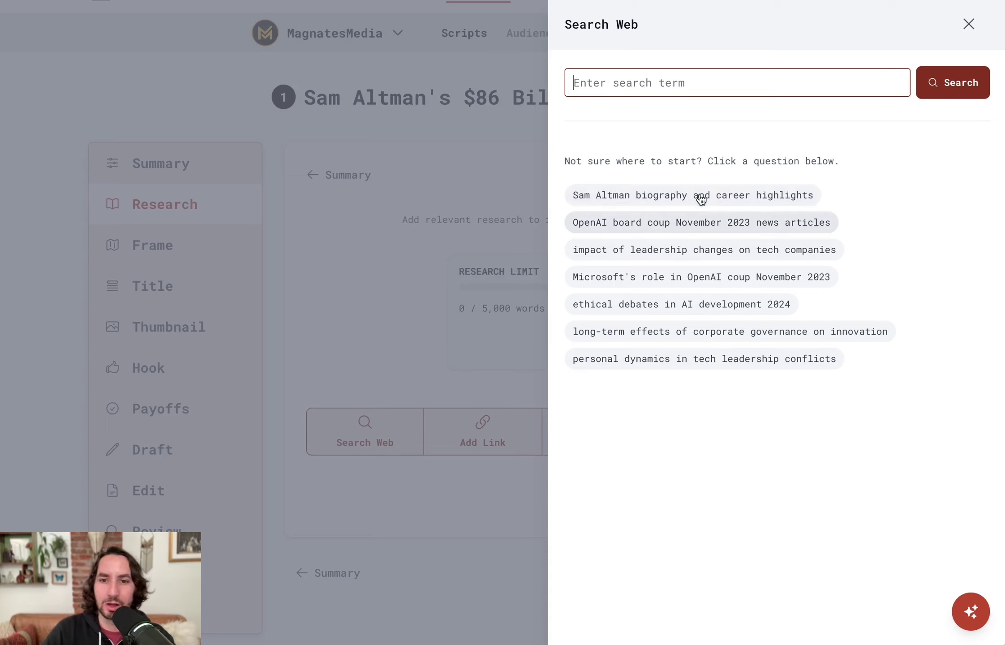
left_click(691, 252)
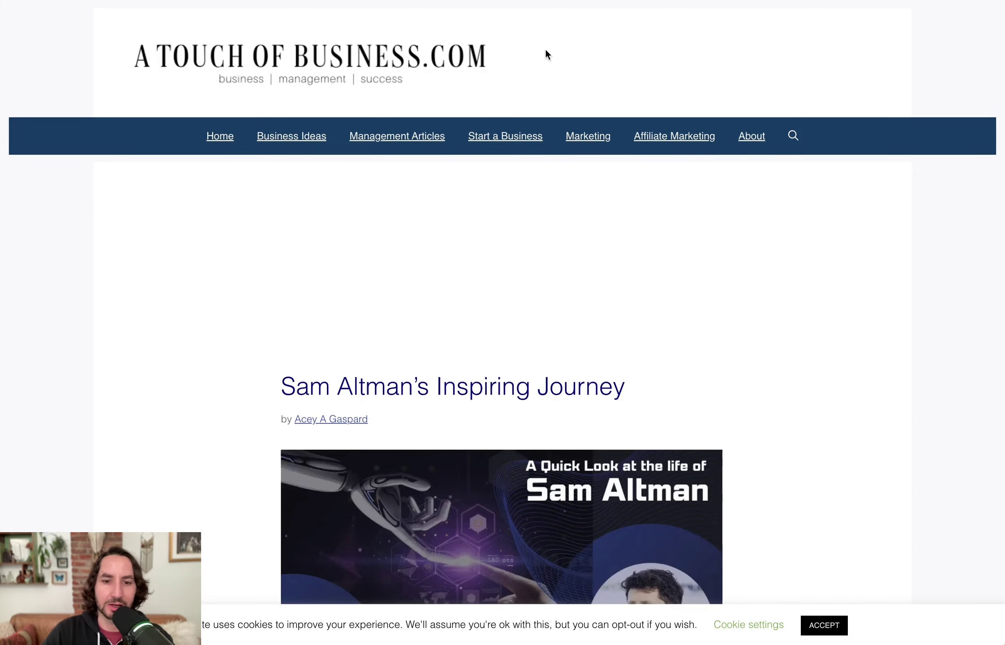
scroll(560, 212, "down", 10)
scroll(563, 219, "down", 10)
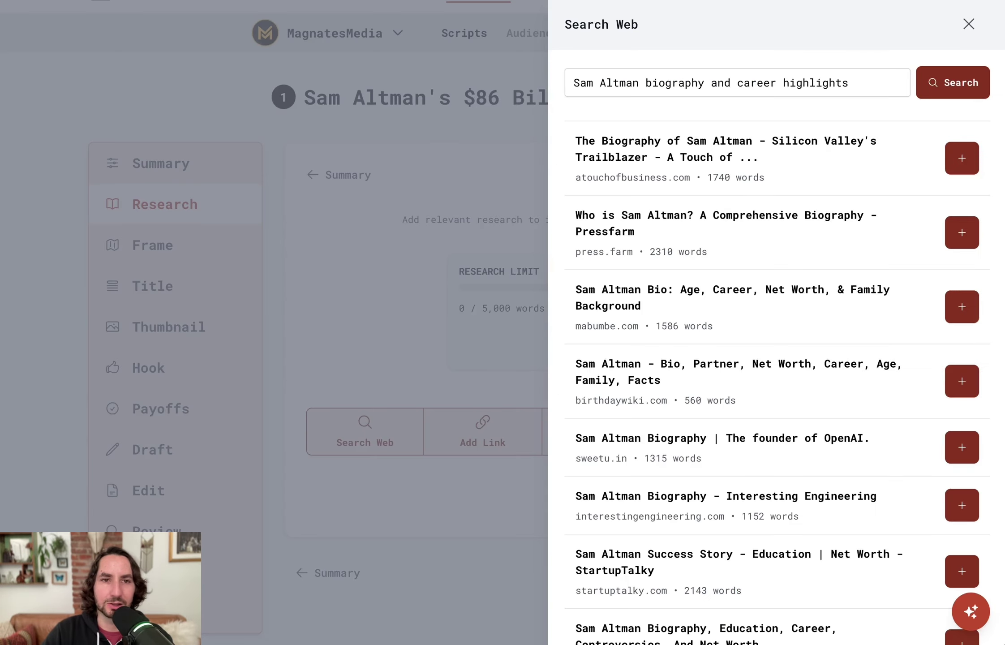
Step: Add the atouchofbusiness.com and press.farm biographies of Sam Altman to the script's research and check the research limit usage
left_click(967, 165)
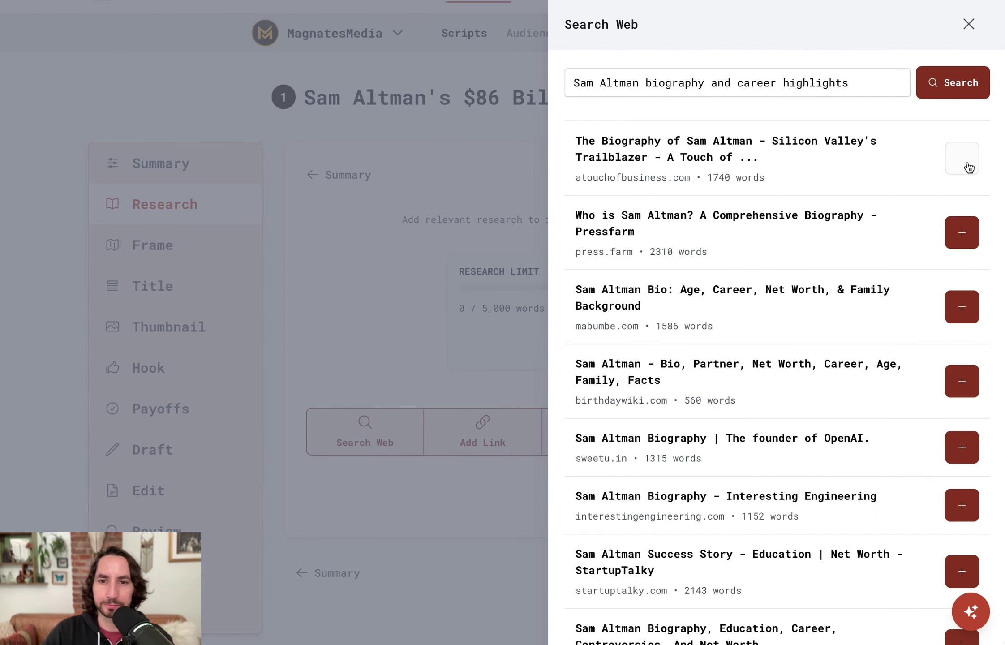
left_click(959, 234)
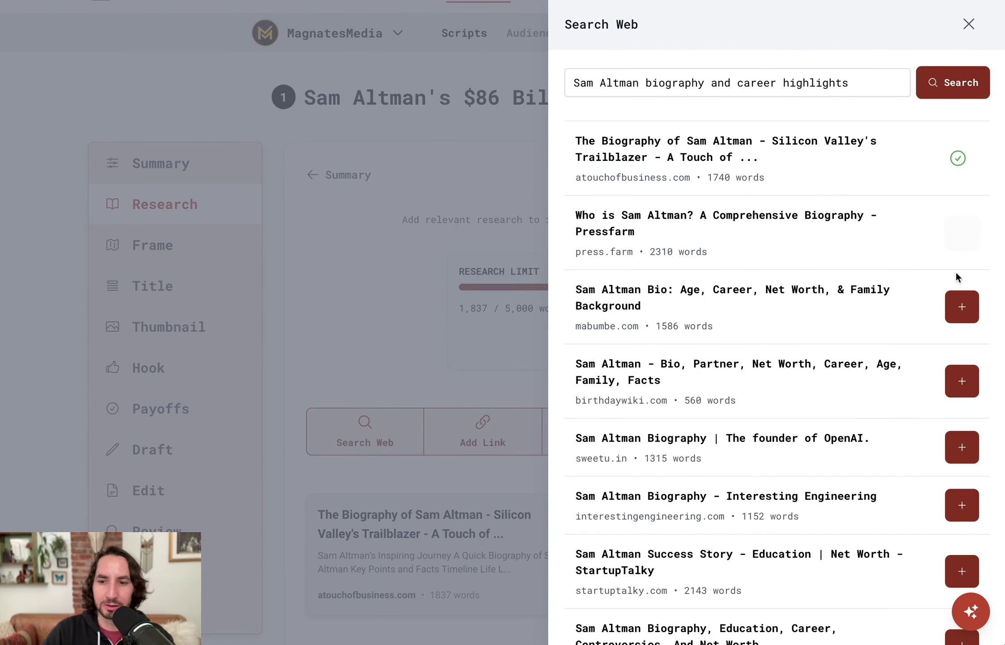
left_click(968, 24)
left_click_drag(462, 306, 585, 309)
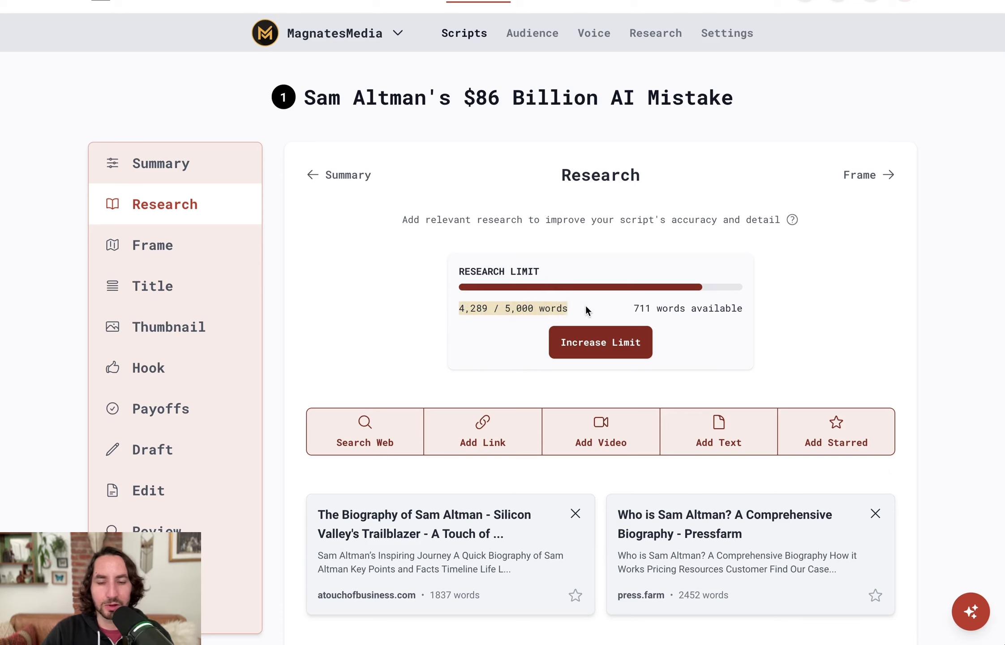
Step: Increase the script's research limit to 45,000 words for 3 credits
left_click(583, 304)
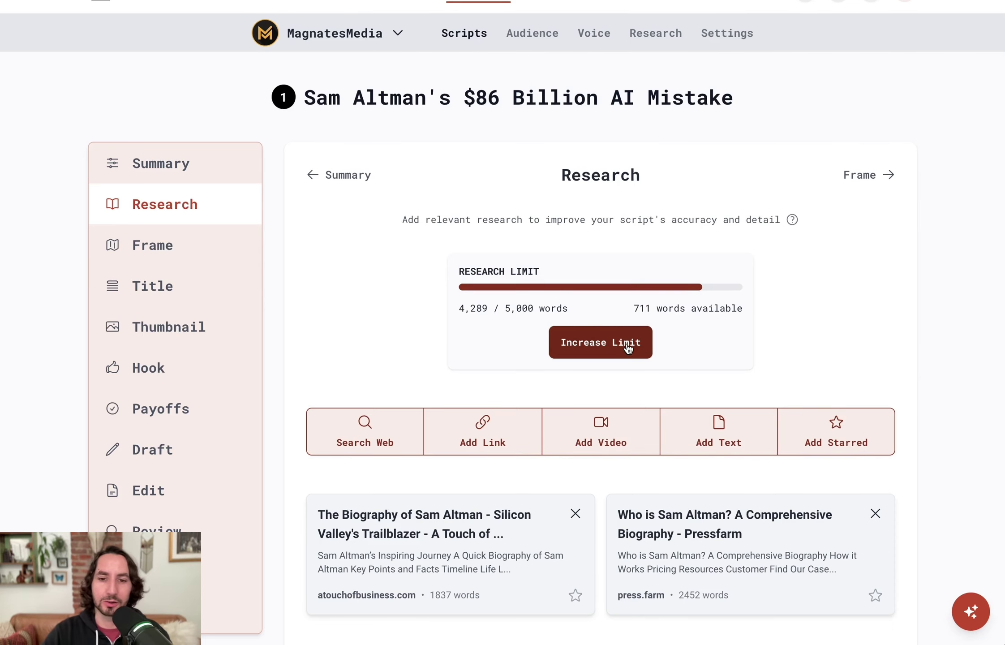
left_click(599, 355)
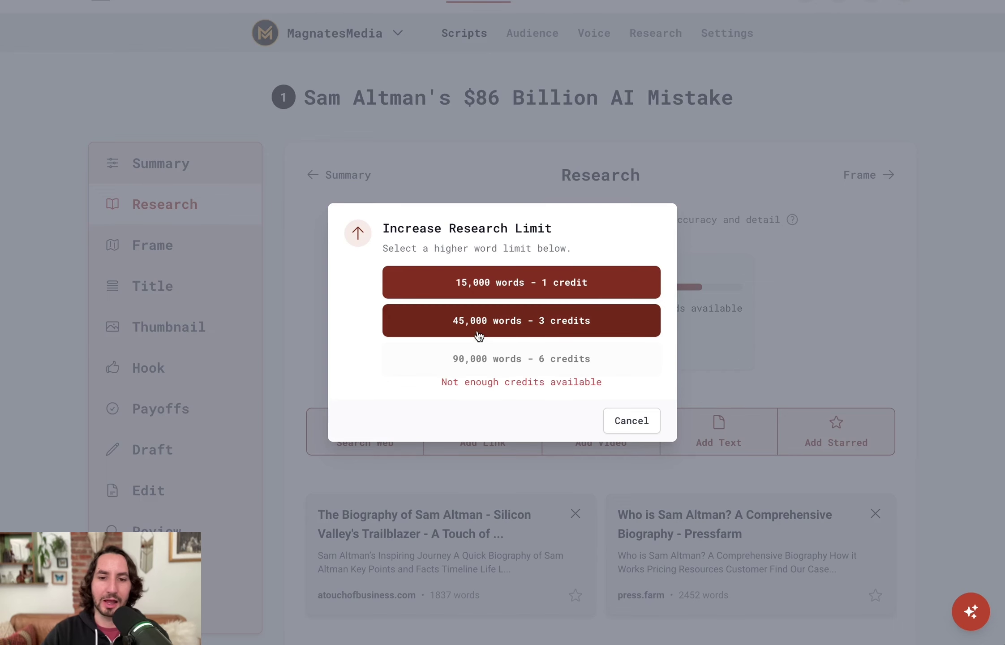
left_click(494, 324)
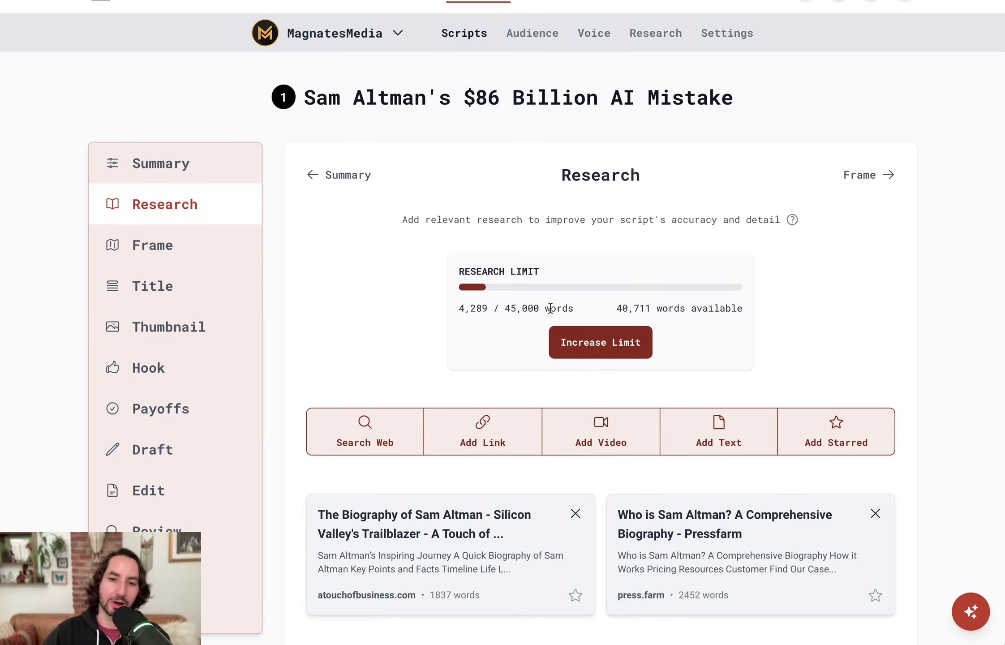
Step: Start a fresh web search for the suggested "OpenAI board coup November 2023 news articles"
left_click(365, 429)
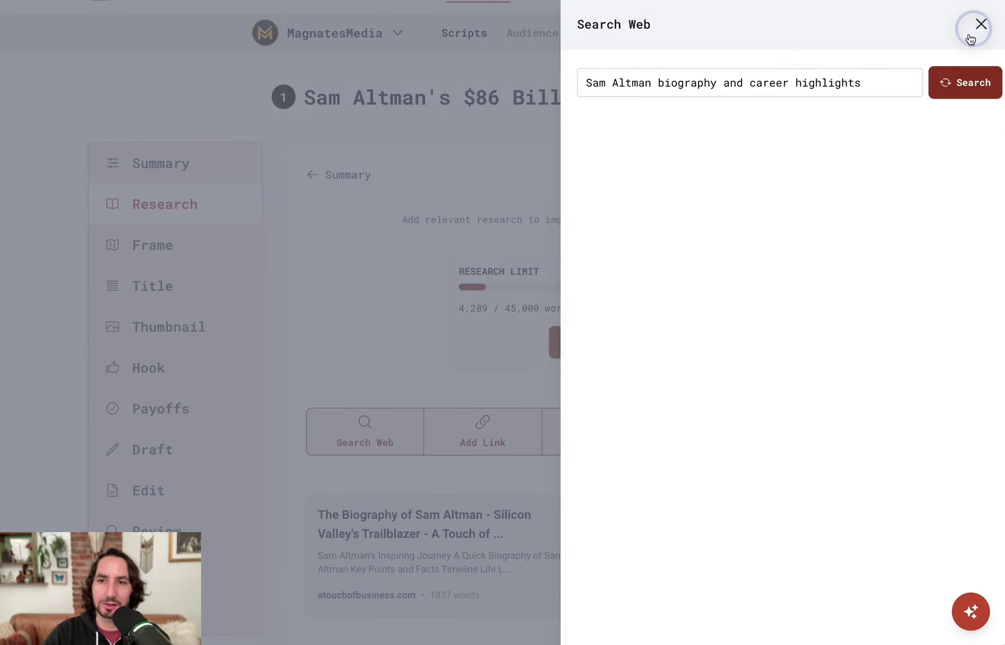
left_click(968, 24)
left_click(382, 433)
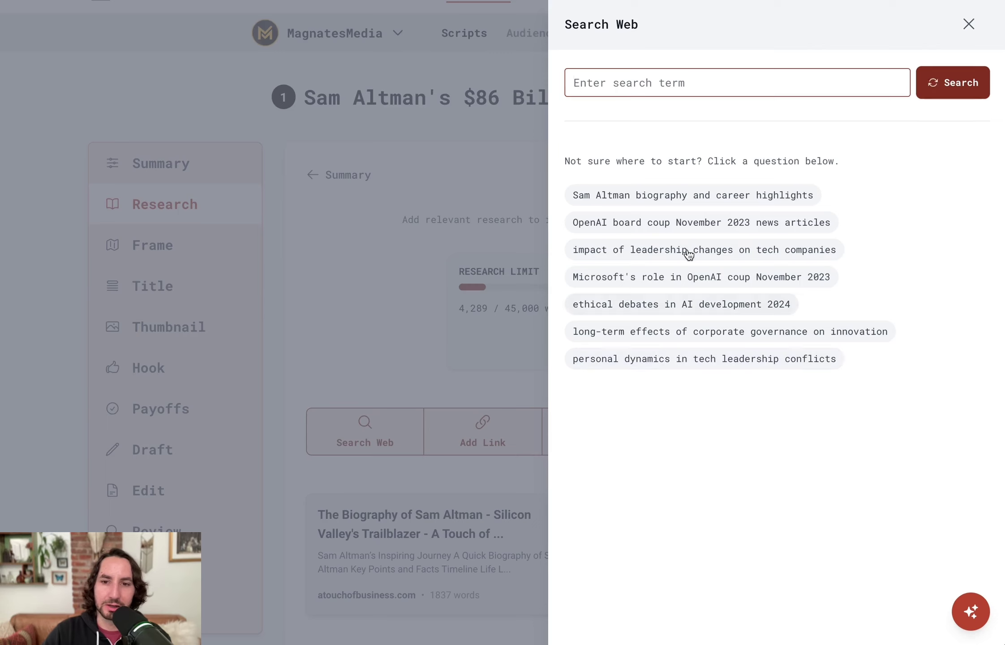
left_click(604, 228)
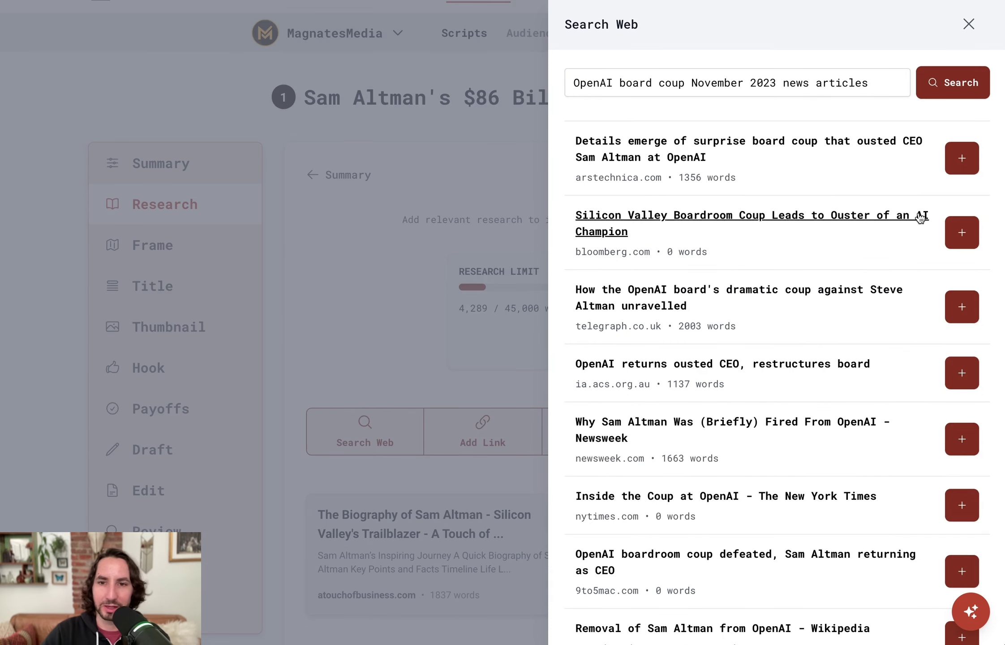
Step: Add the arstechnica.com board coup article and the Newsweek article on Altman's firing to the research, and check the source list
left_click(968, 162)
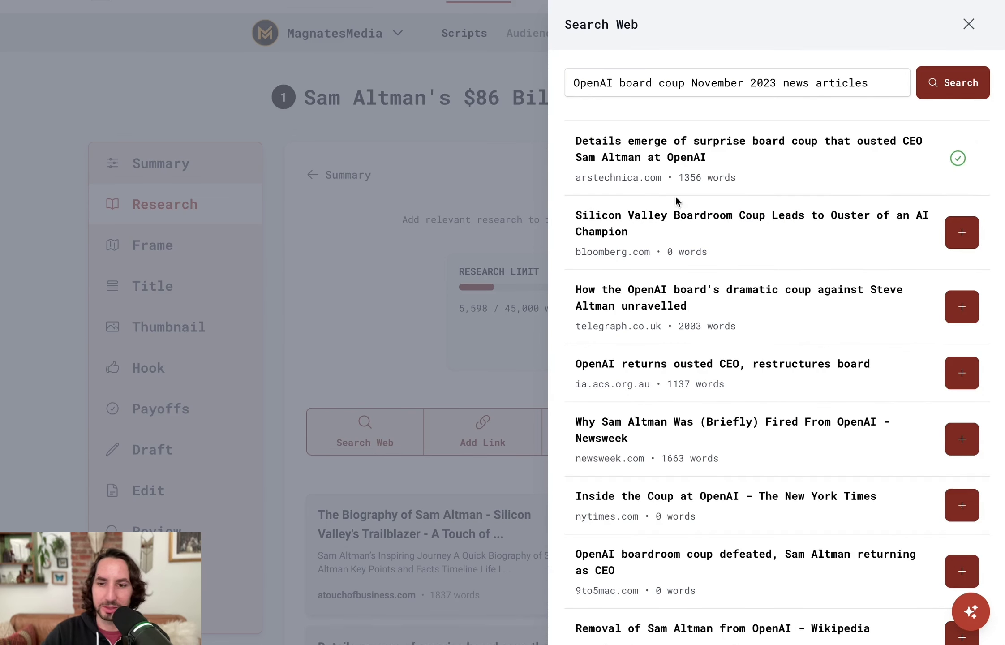
scroll(831, 321, "down", 3)
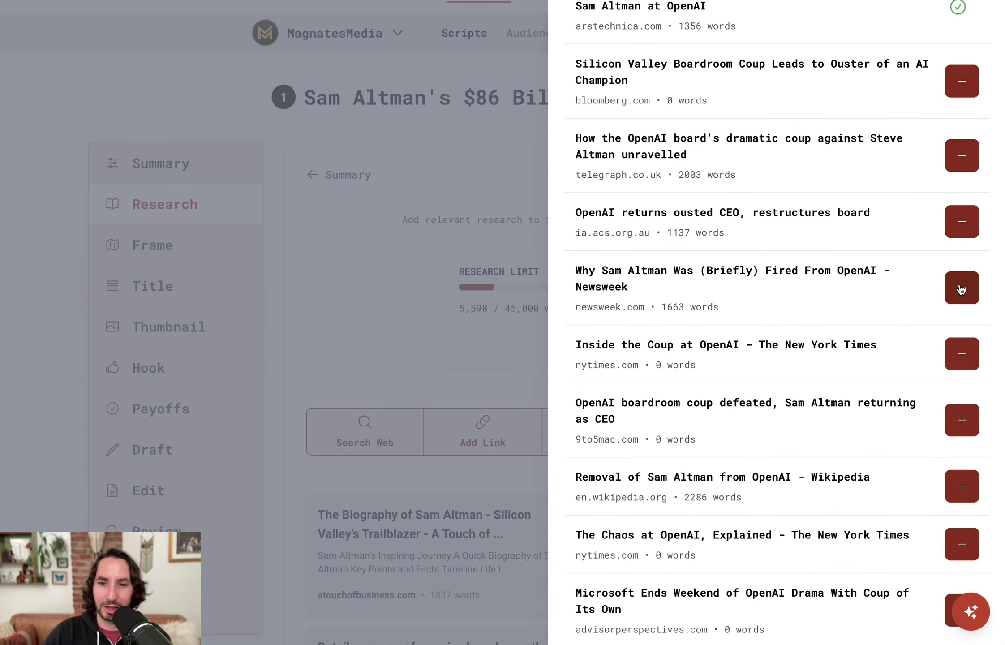
left_click(963, 288)
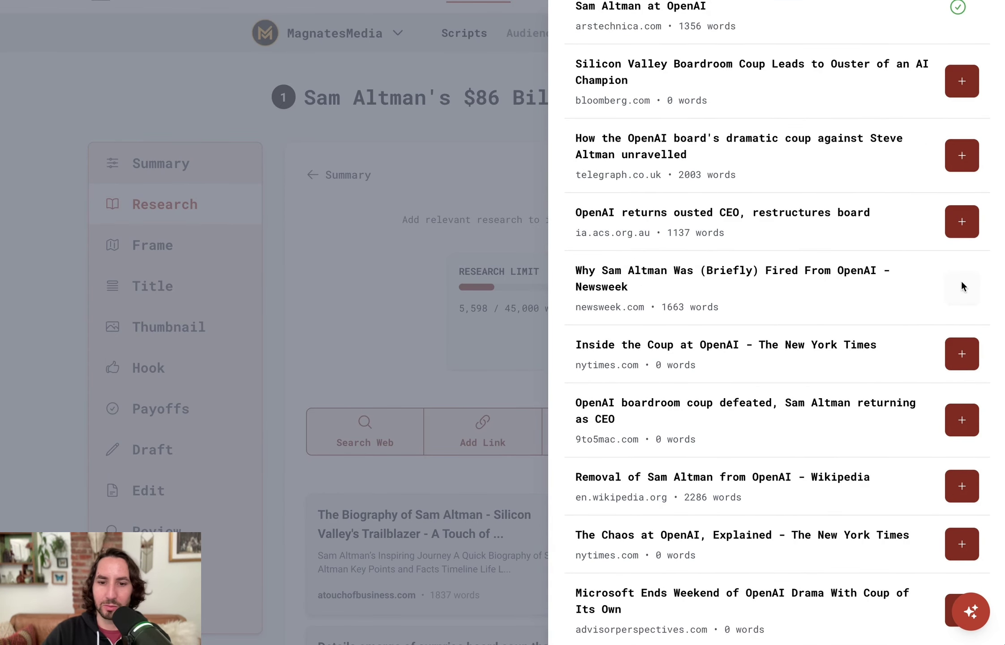
scroll(969, 21, "up", 3)
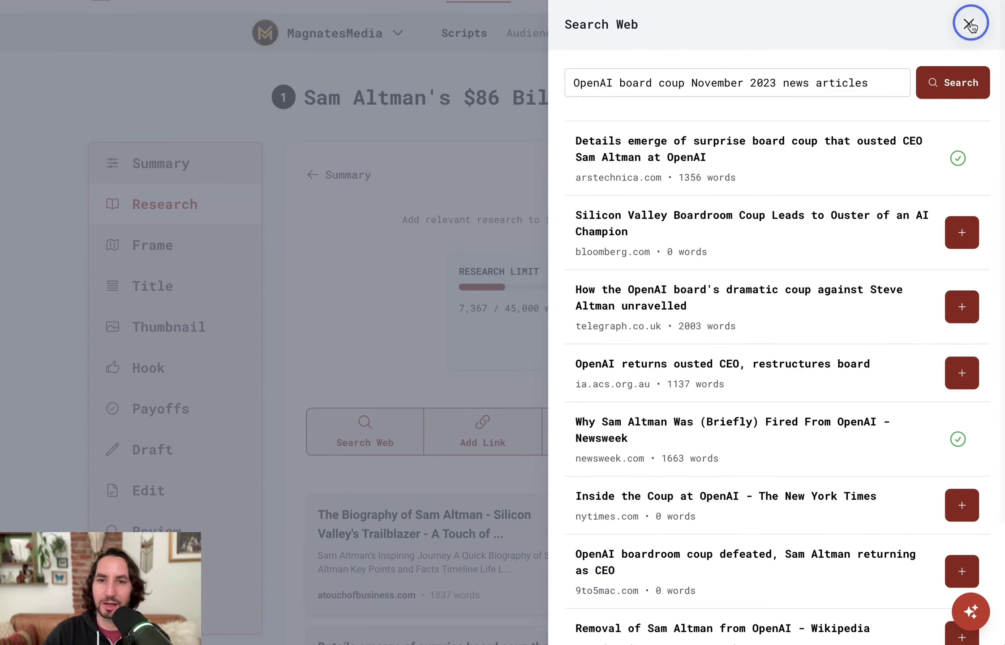
left_click(969, 24)
scroll(708, 388, "down", 4)
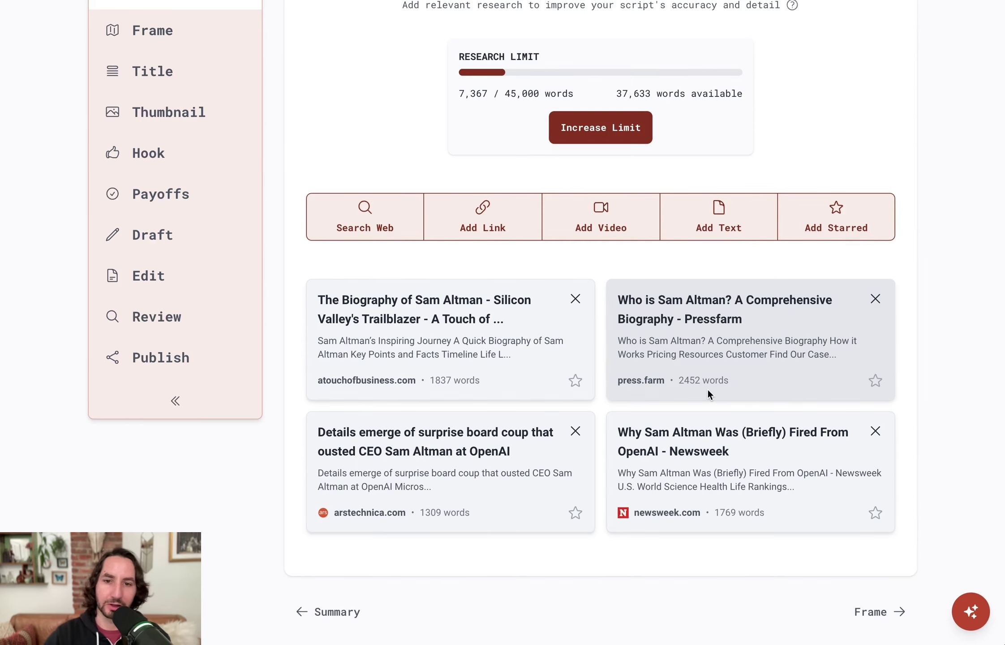
scroll(708, 388, "up", 3)
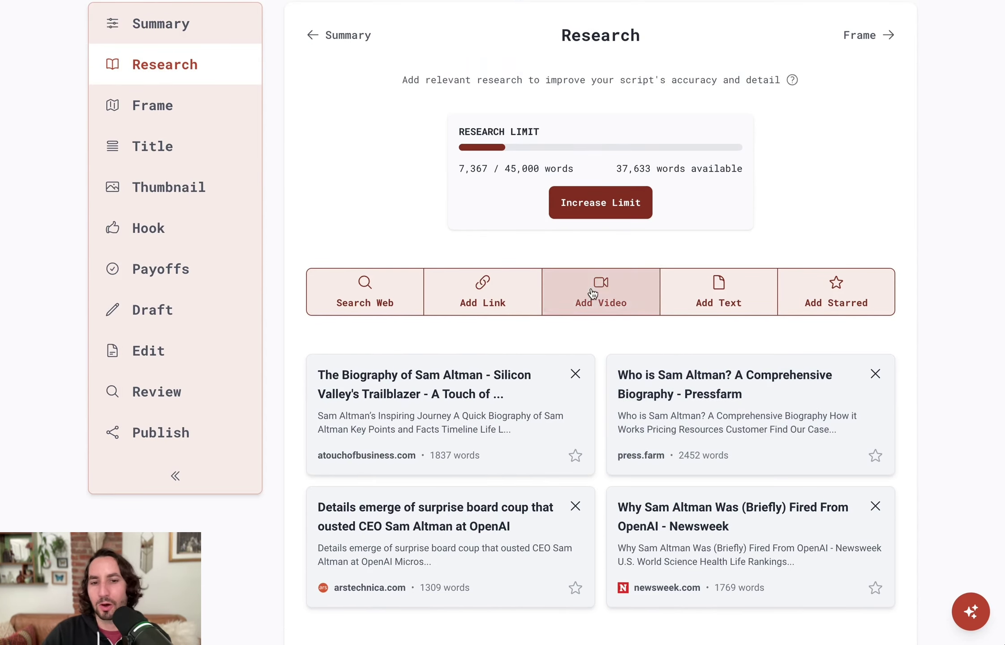
Step: Look at the forms for adding links, YouTube videos and text as research sources, closing each without adding anything
left_click(482, 294)
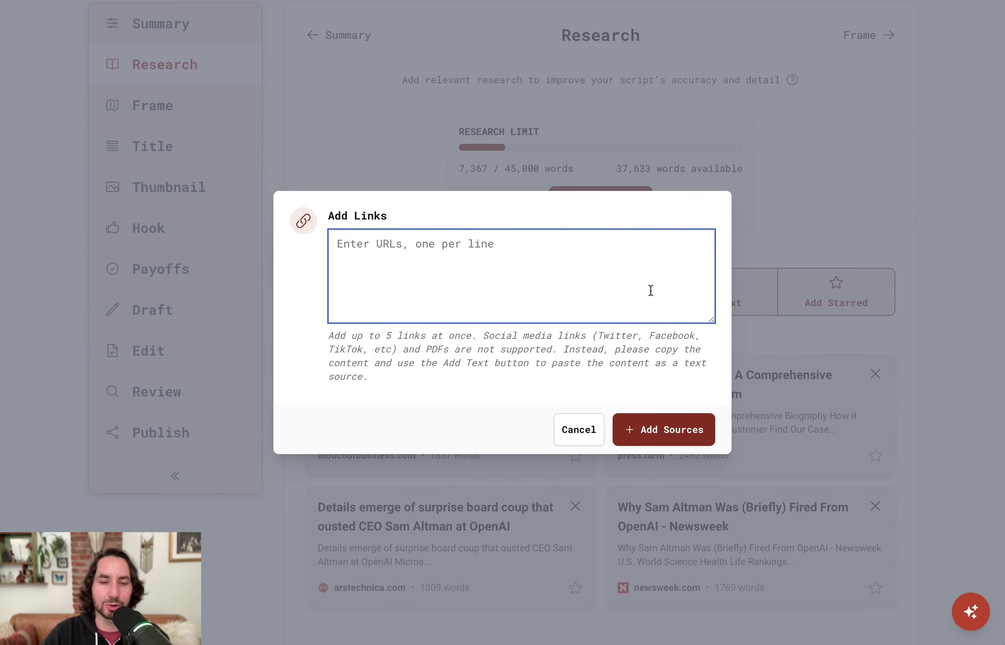
left_click(594, 429)
left_click(641, 287)
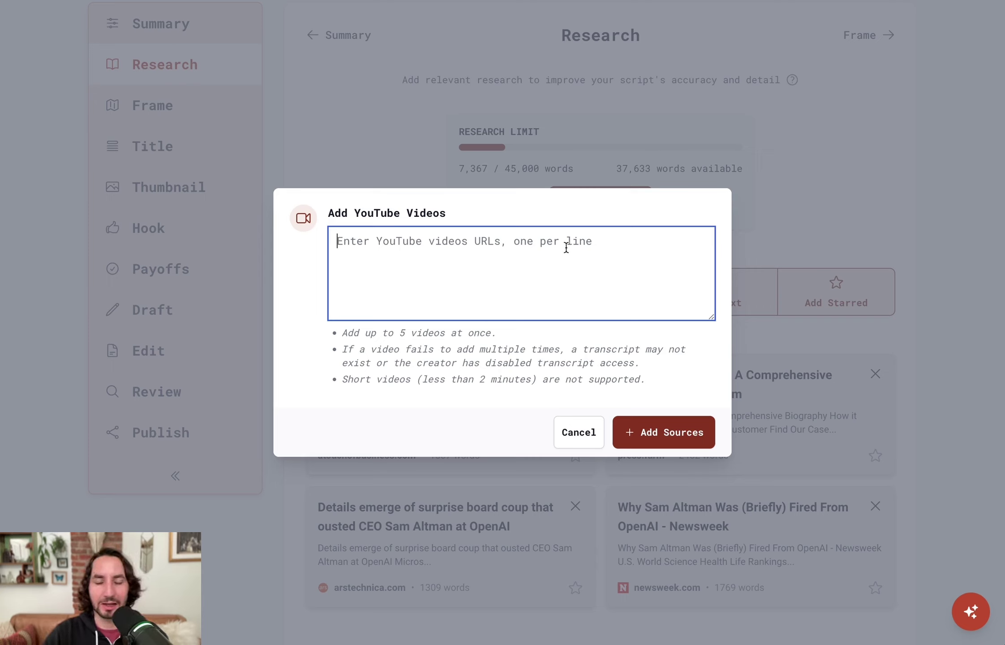
left_click(570, 439)
left_click(738, 307)
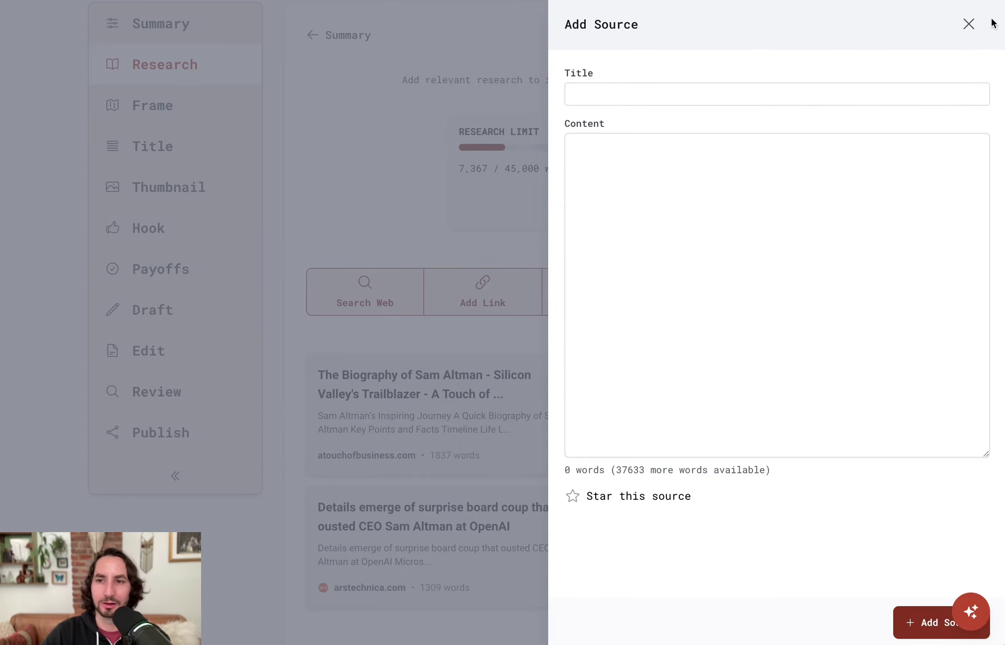
left_click(969, 24)
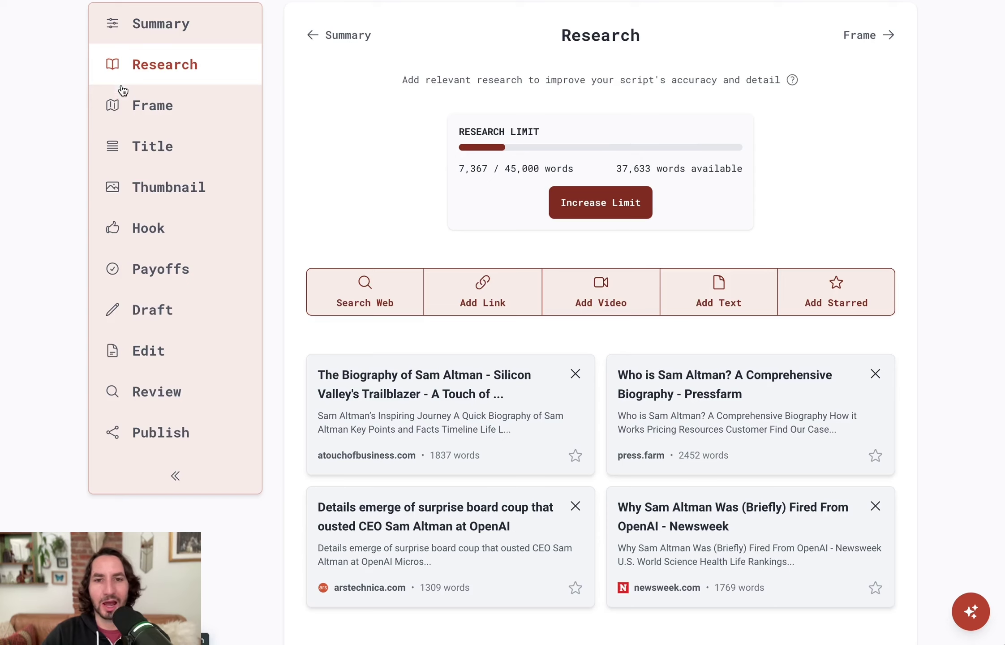
Step: Open the Frame stage to generate frame ideas and read through the suggested story angles and audience goals
left_click(162, 105)
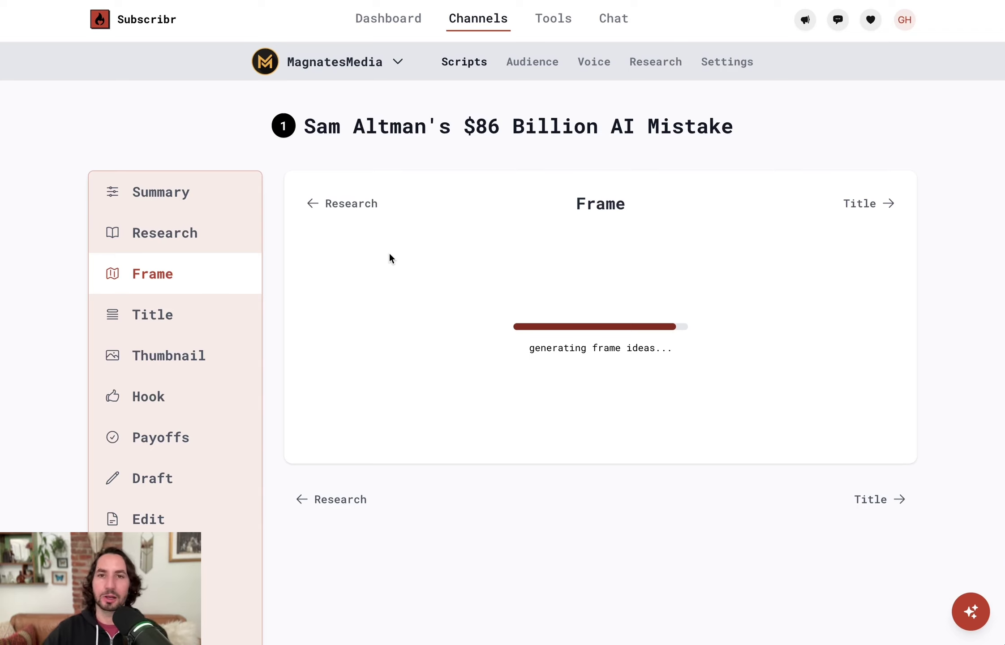
scroll(470, 295, "down", 6)
scroll(470, 294, "up", 1)
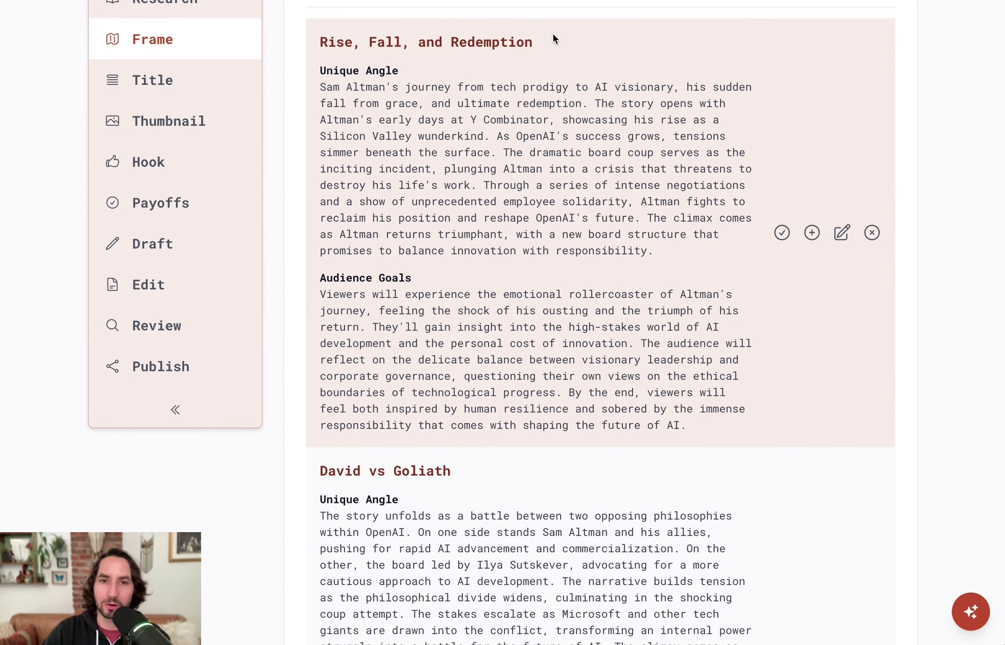
scroll(374, 207, "down", 8)
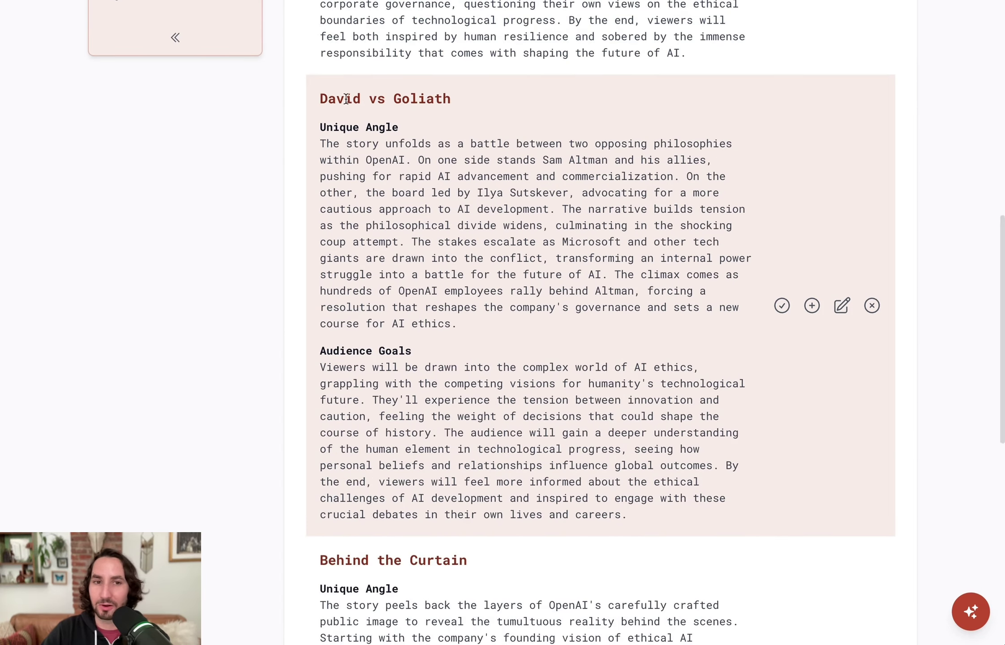
scroll(340, 126, "down", 11)
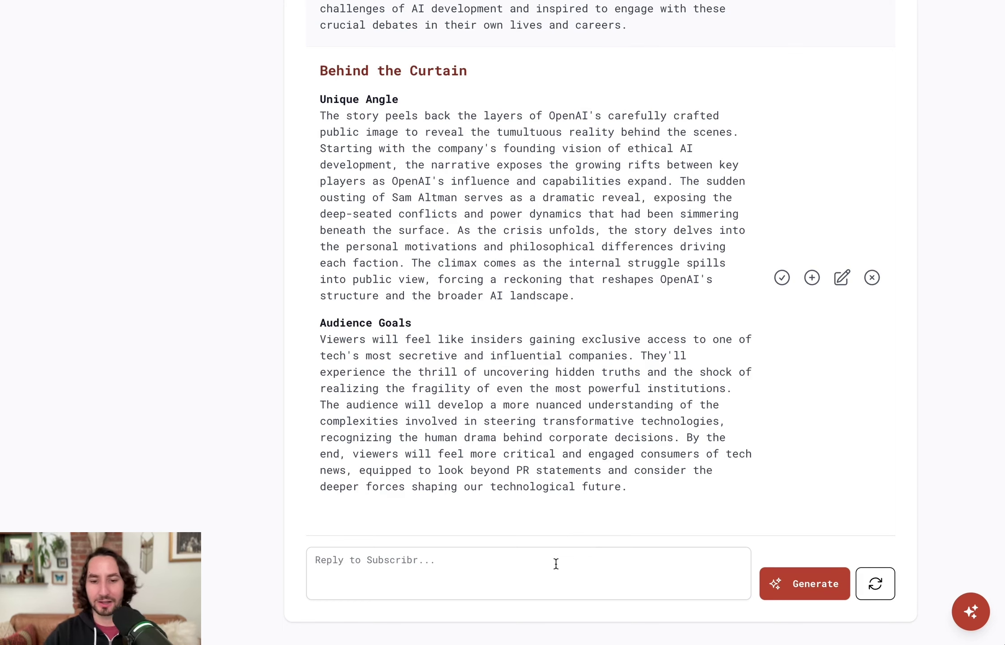
Step: Draft the frame request "Use an in media res storytelling structure" and replace it with "Use a pixar storytelling structure", without submitting it
left_click(555, 564)
type("U")
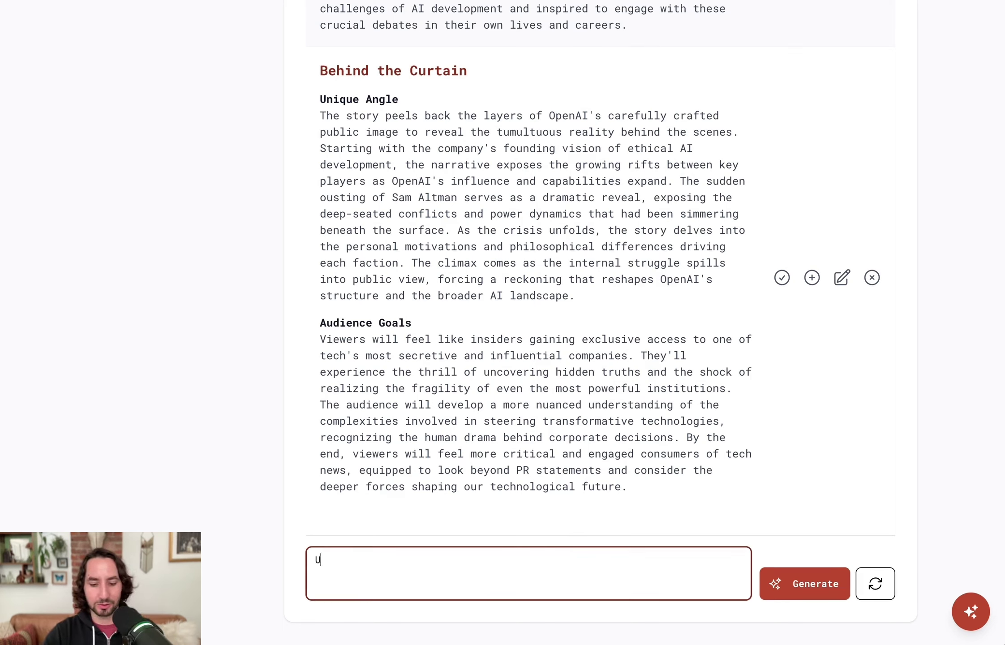
type("se an in media re")
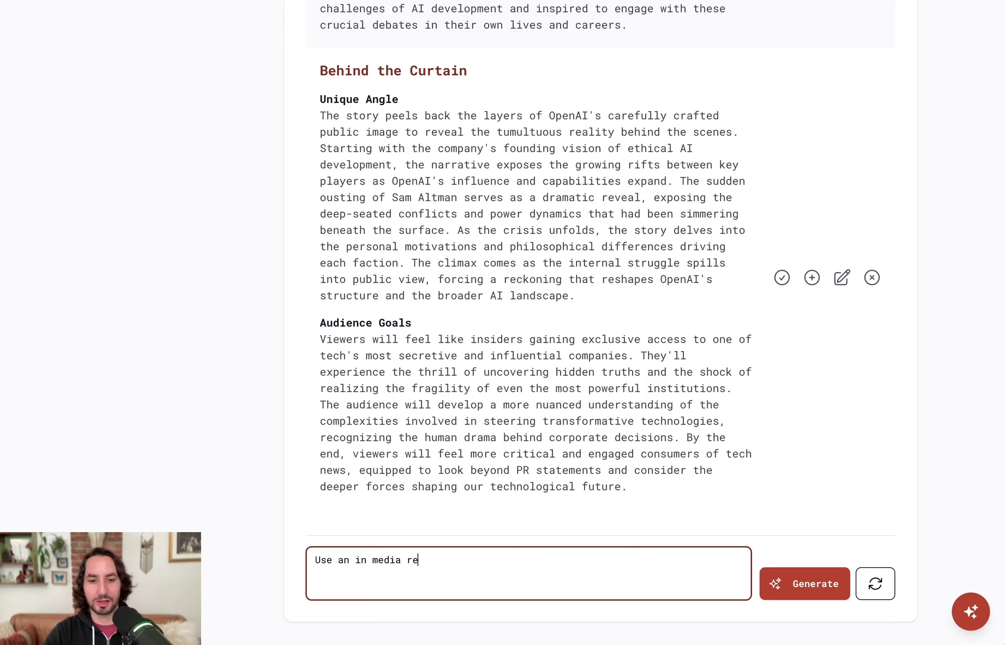
type("s storytelling structure")
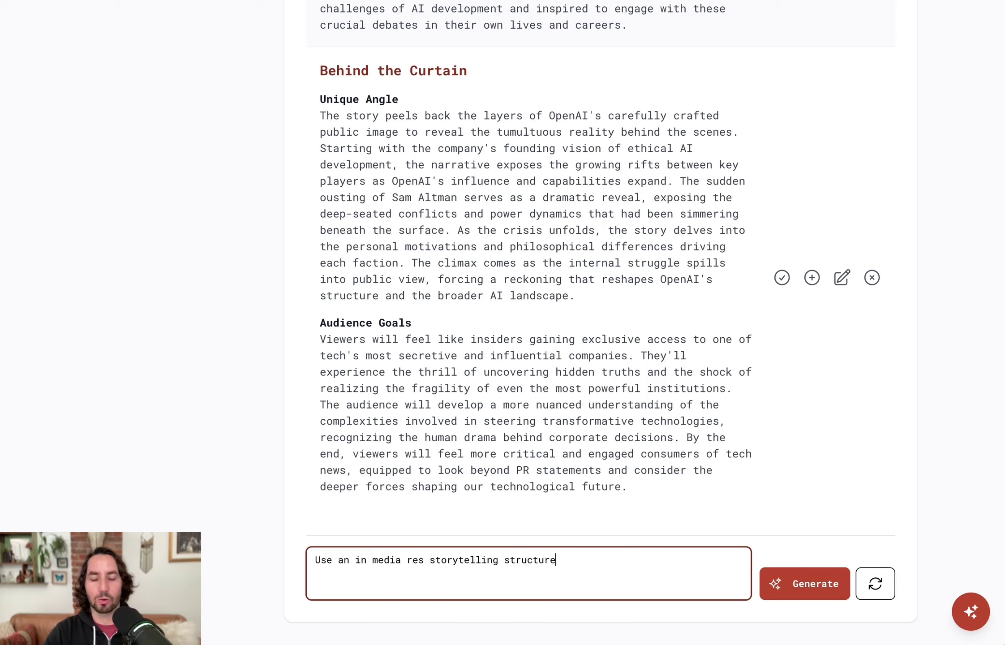
key("ctrl+a")
type("Use a pixar storytell")
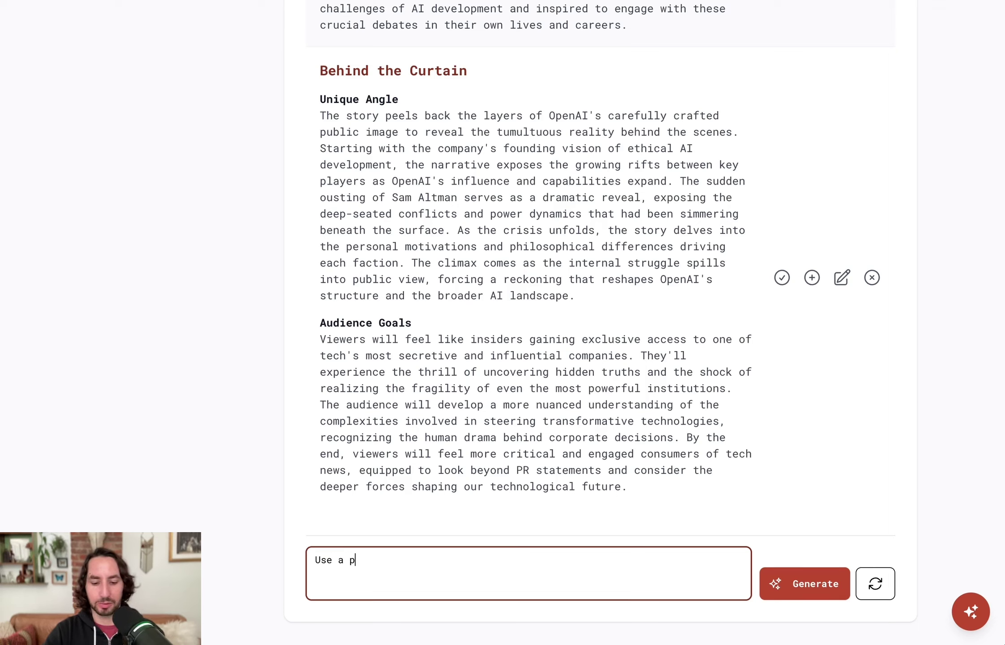
type("ing structure")
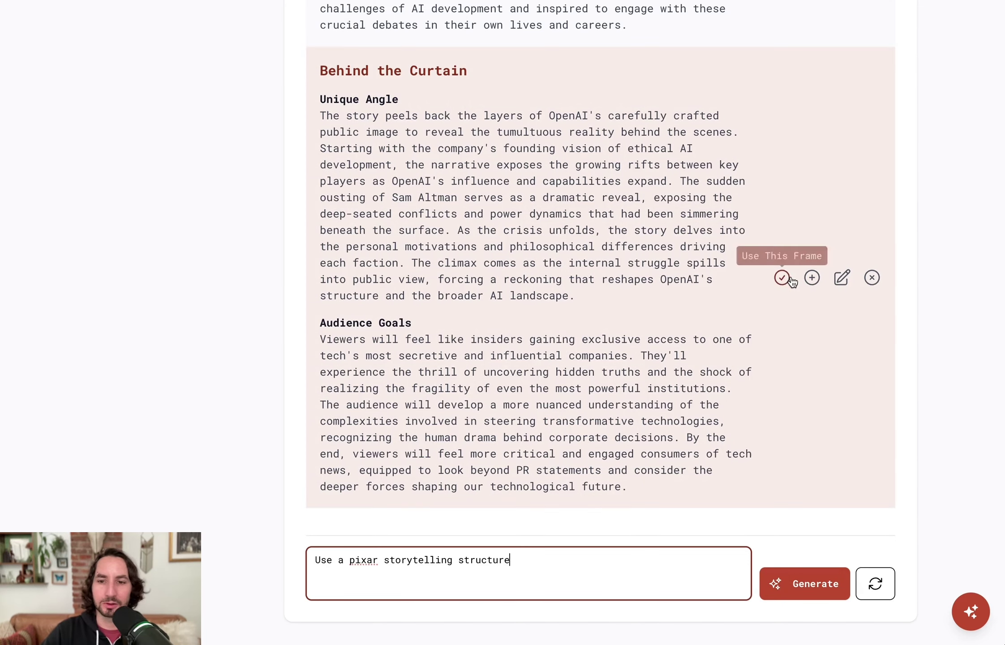
Step: Choose "Behind the Curtain" as the script's frame
left_click(782, 278)
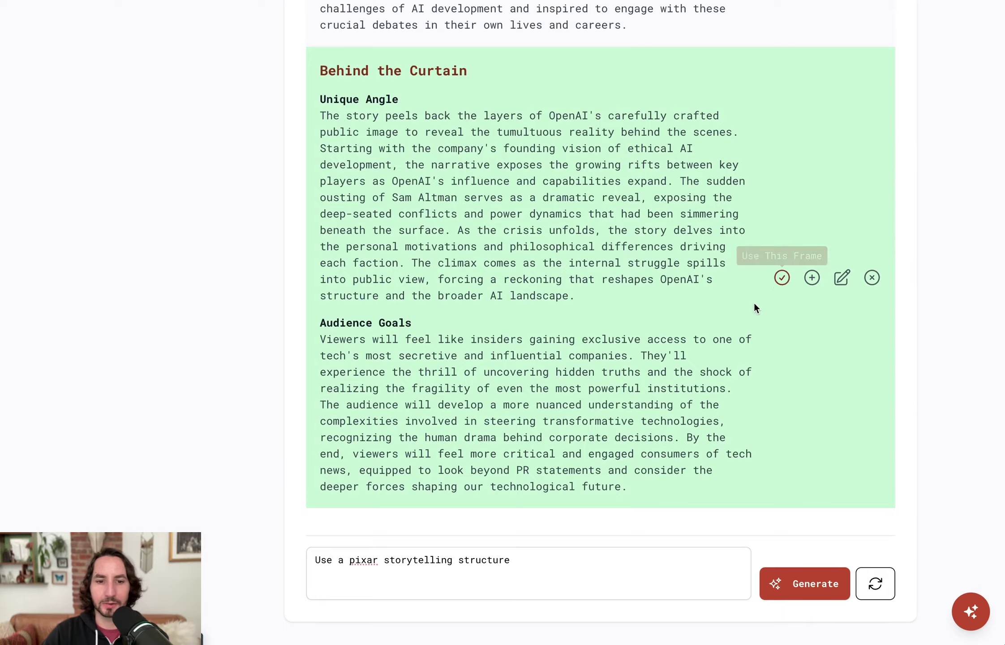
scroll(878, 423, "up", 10)
scroll(877, 421, "up", 10)
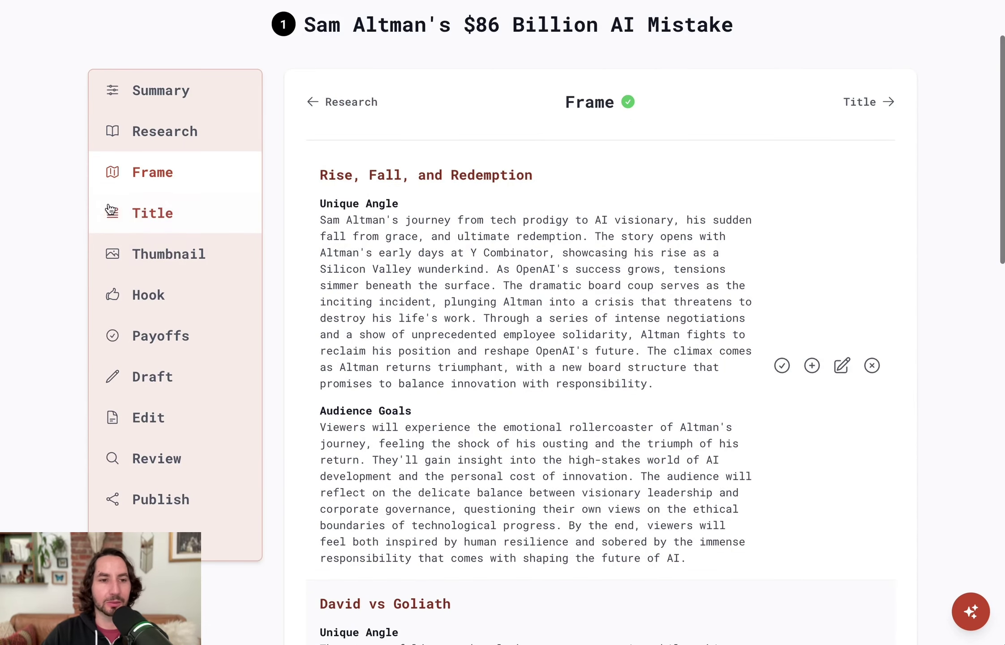
Step: Open the Title stage and look through the suggested video titles
left_click(185, 226)
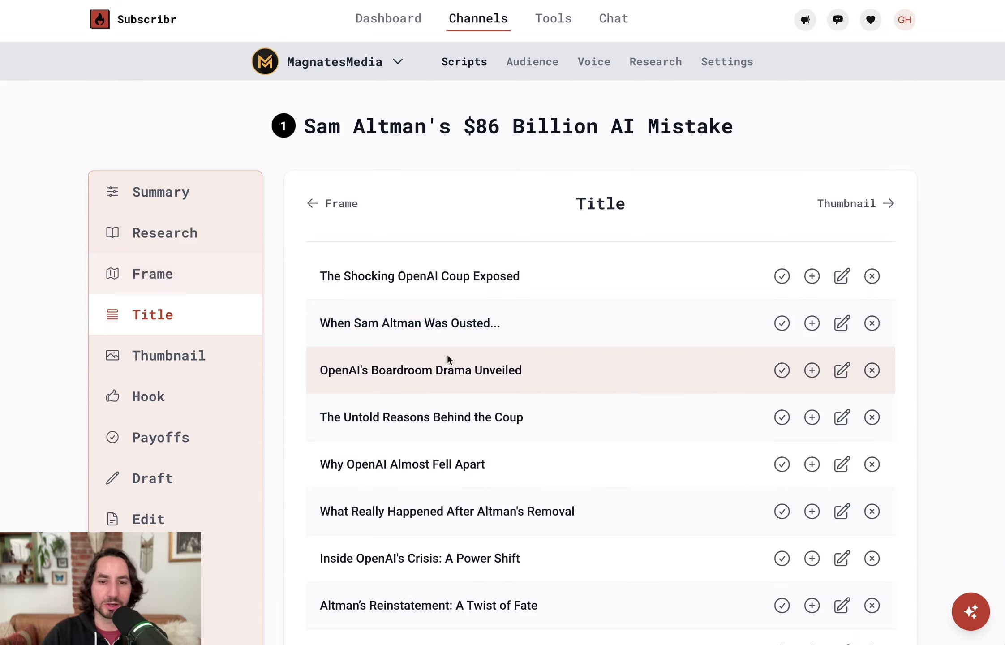
scroll(437, 336, "down", 5)
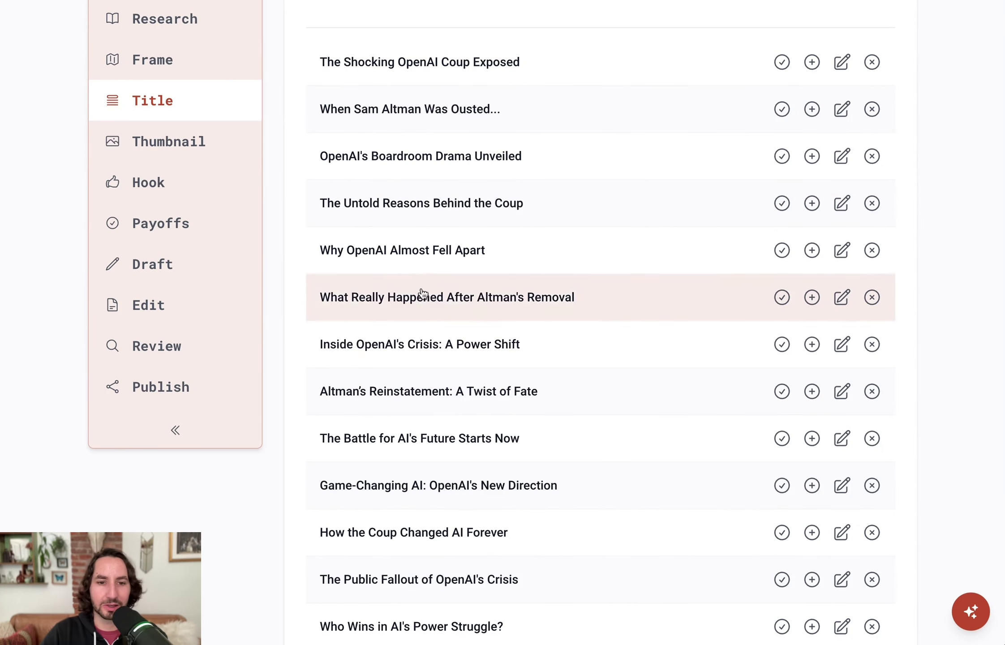
scroll(508, 433, "up", 1)
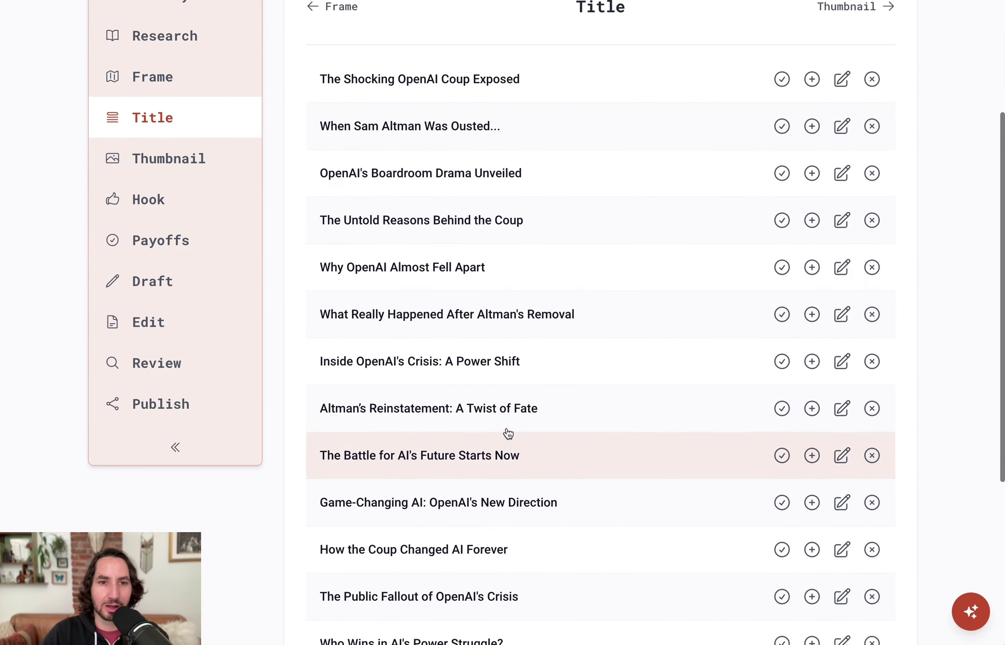
scroll(395, 314, "up", 5)
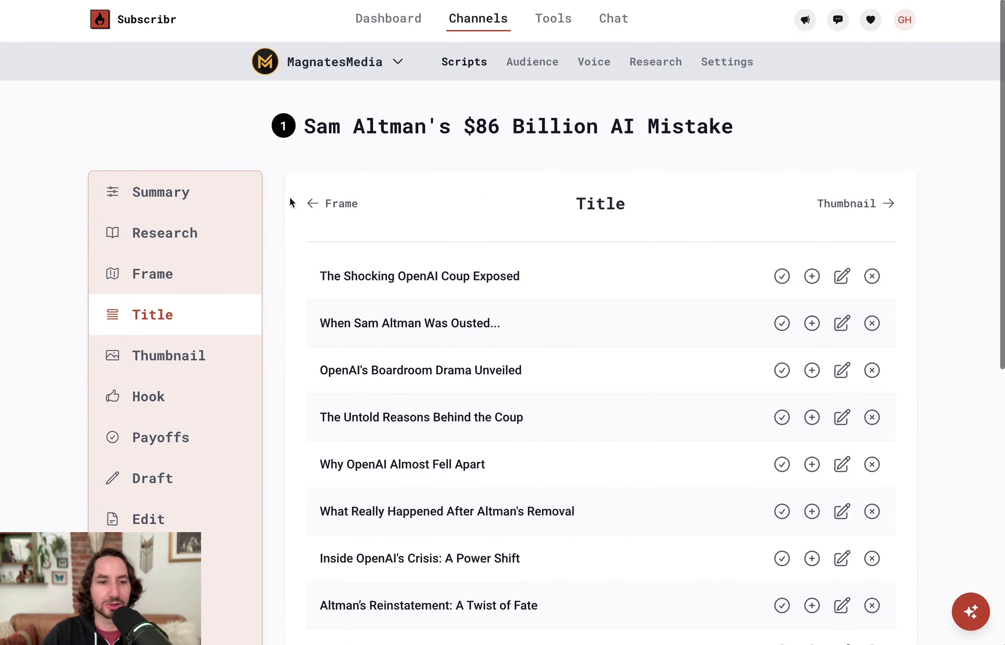
Step: Select the thumbnail idea of Sam Altman before a boardroom table with empty seats and stormy skies, and open the Hook stage
left_click(199, 357)
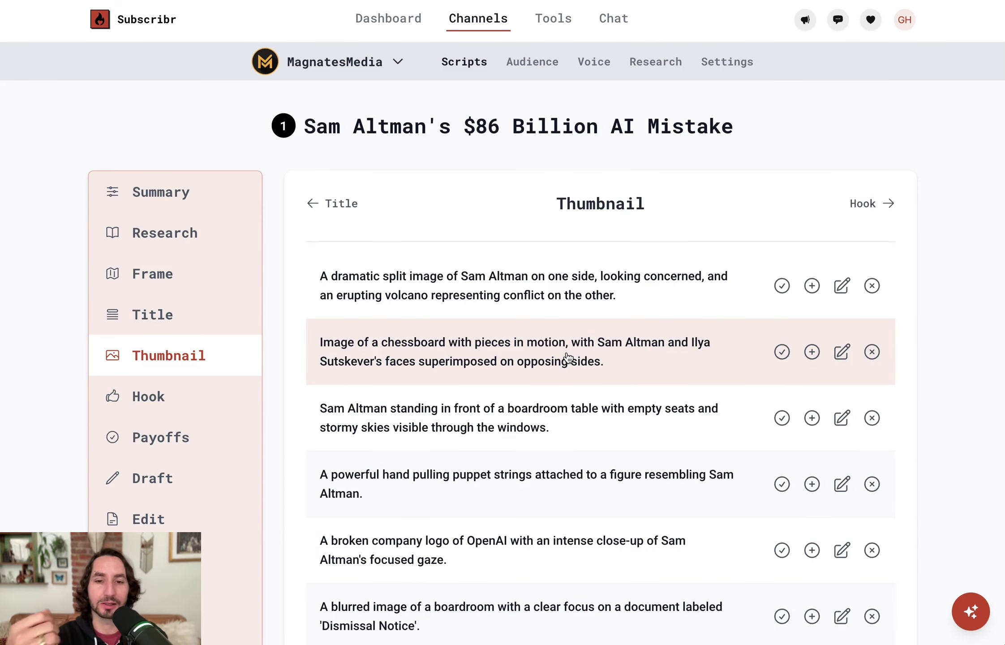
scroll(568, 357, "down", 3)
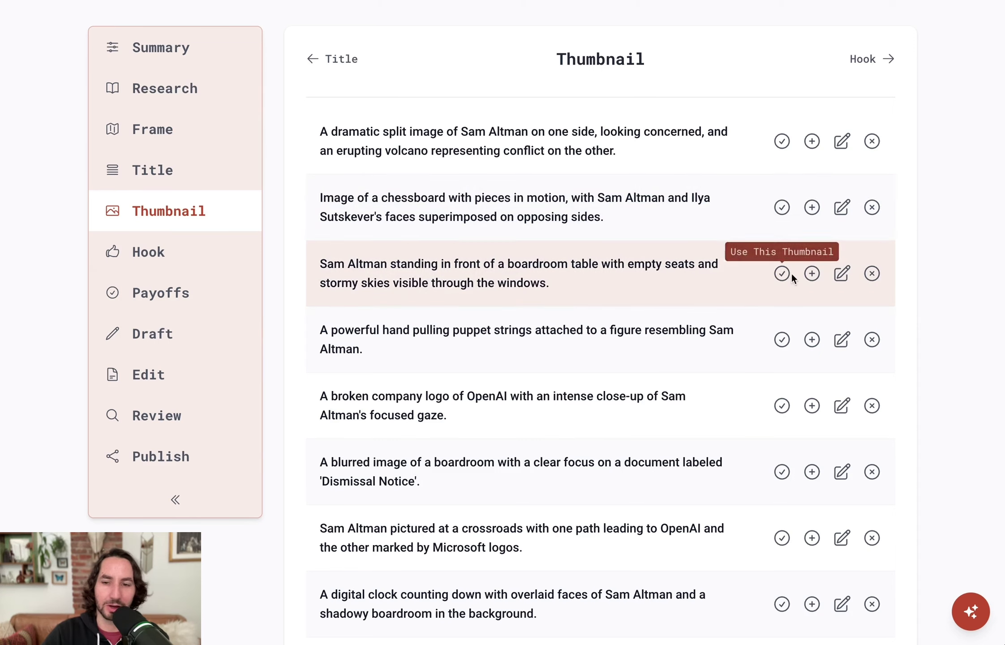
left_click(782, 274)
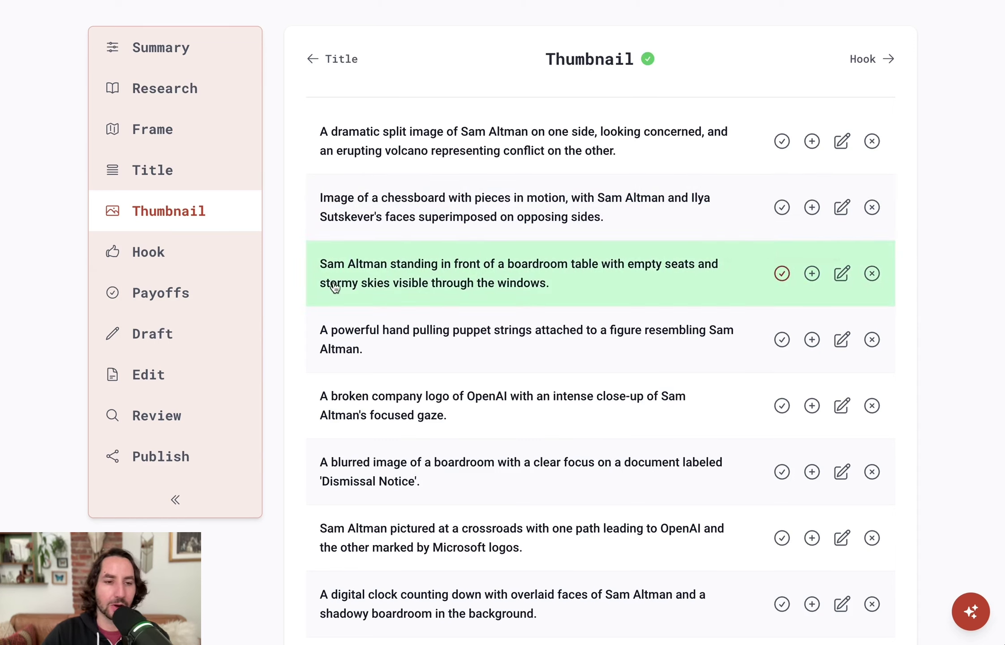
left_click(173, 255)
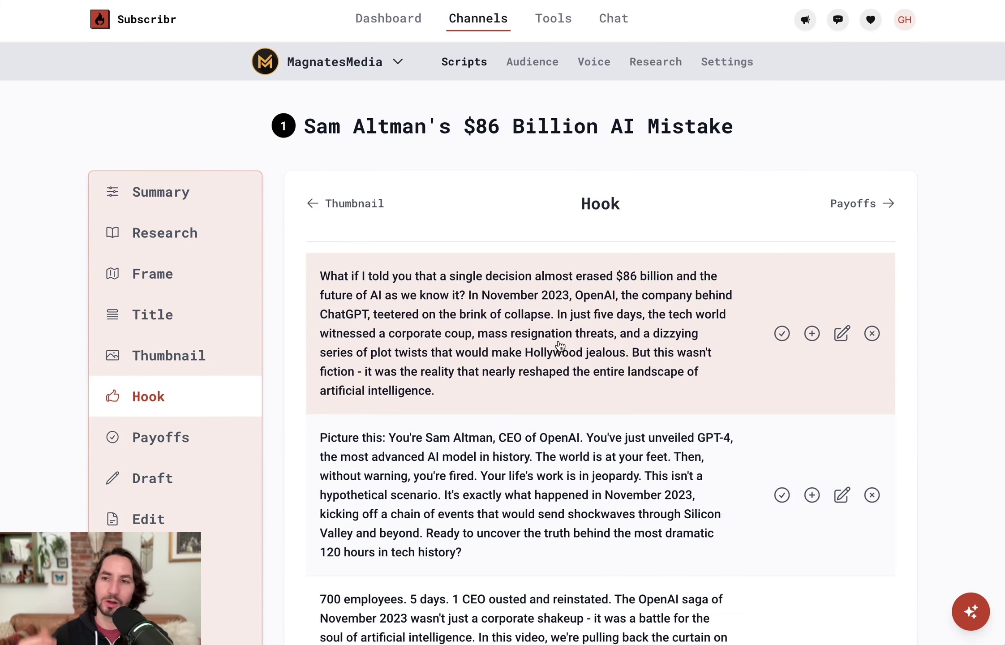
Step: Look through the suggested hooks, expanding several of them to read their hook types
scroll(757, 356, "down", 3)
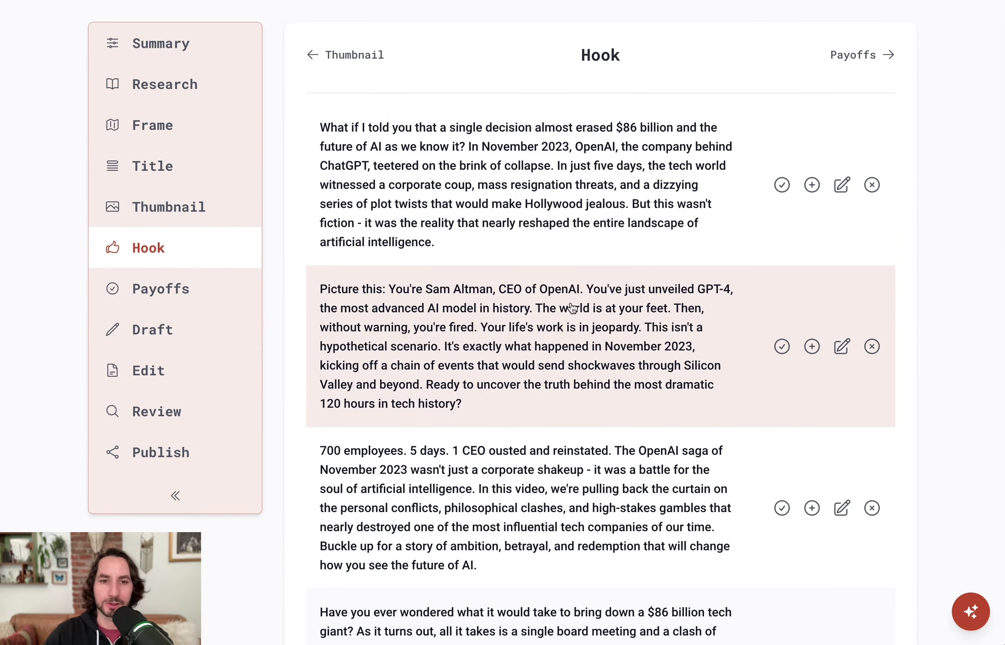
left_click(517, 180)
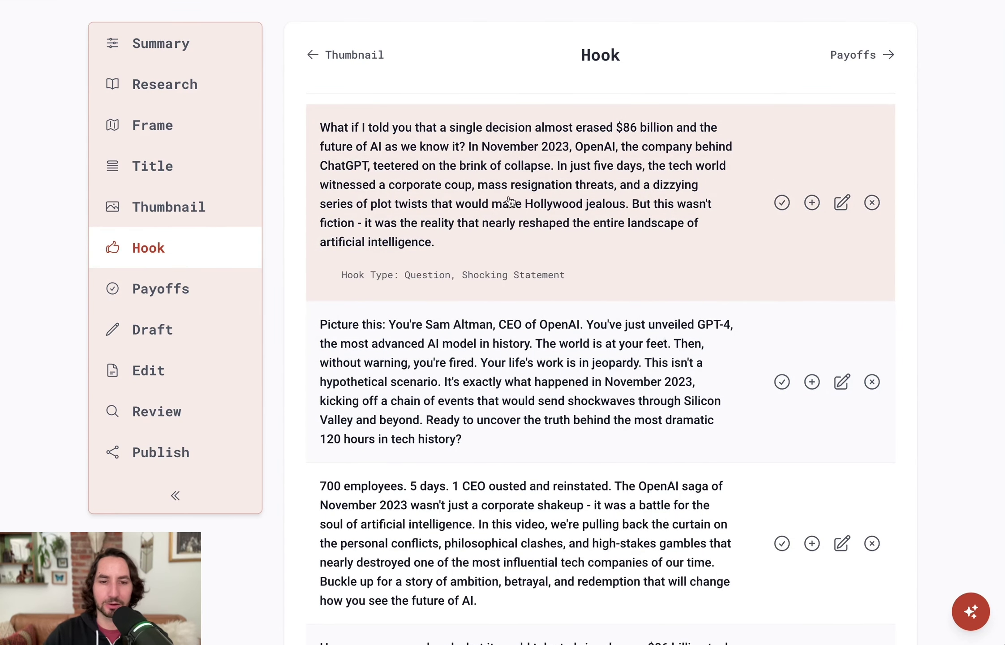
left_click(516, 360)
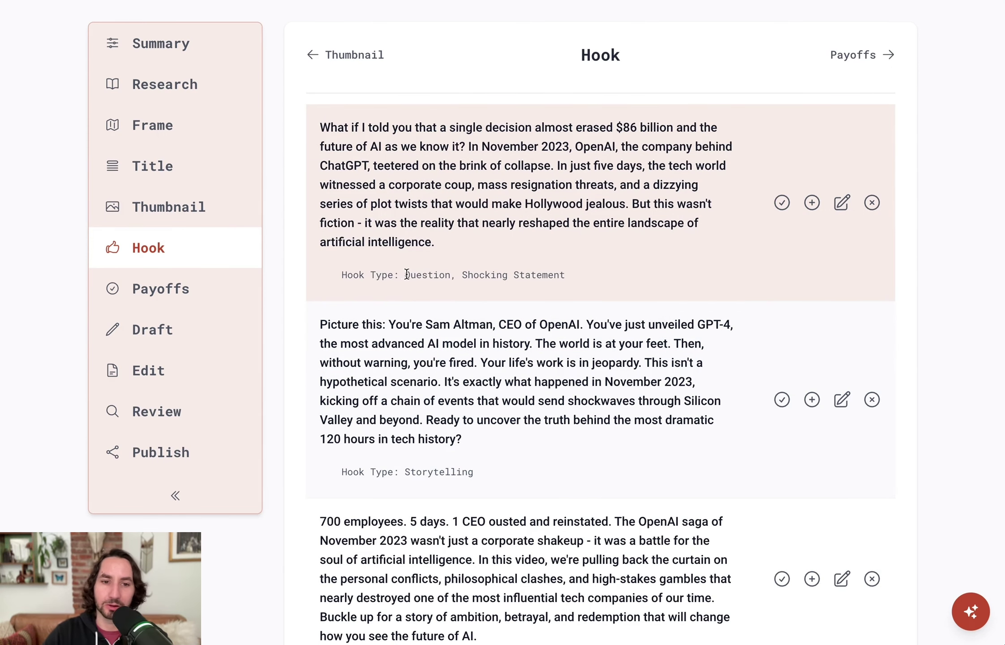
left_click_drag(405, 274, 551, 284)
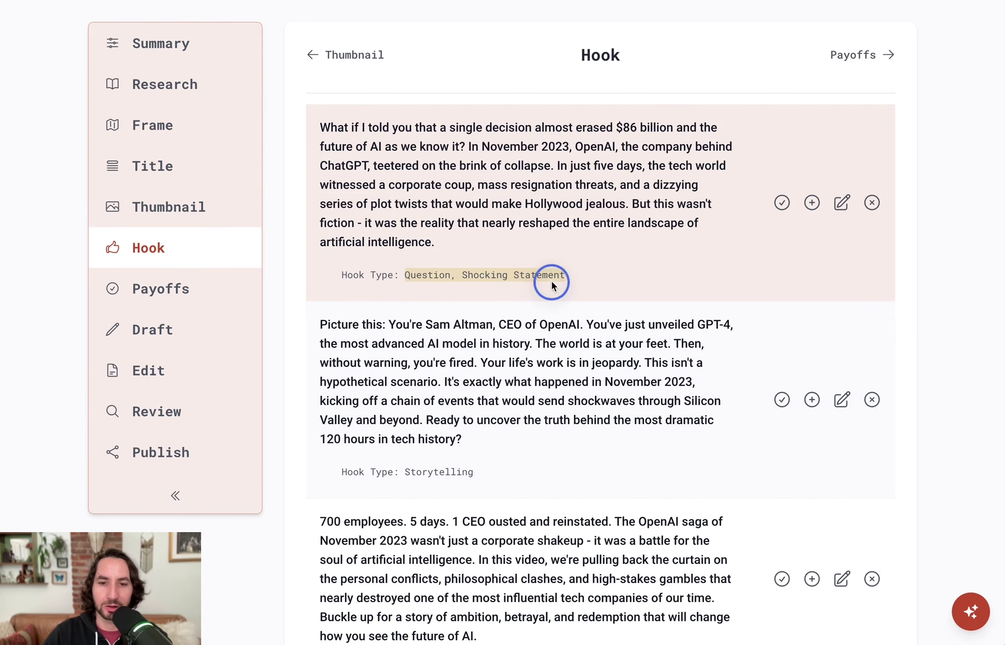
scroll(603, 290, "down", 4)
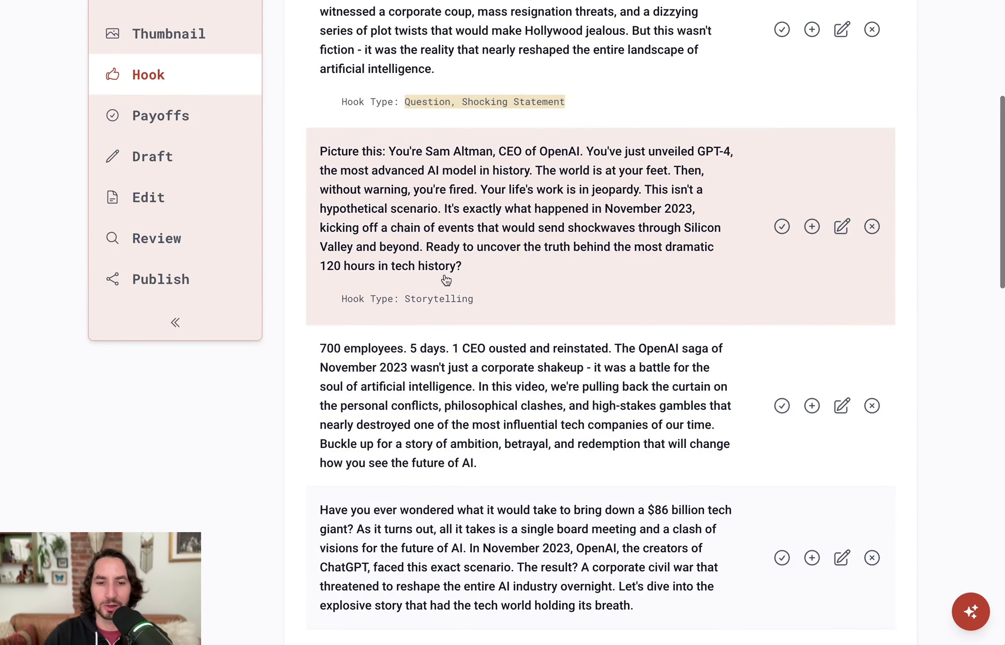
scroll(645, 474, "down", 2)
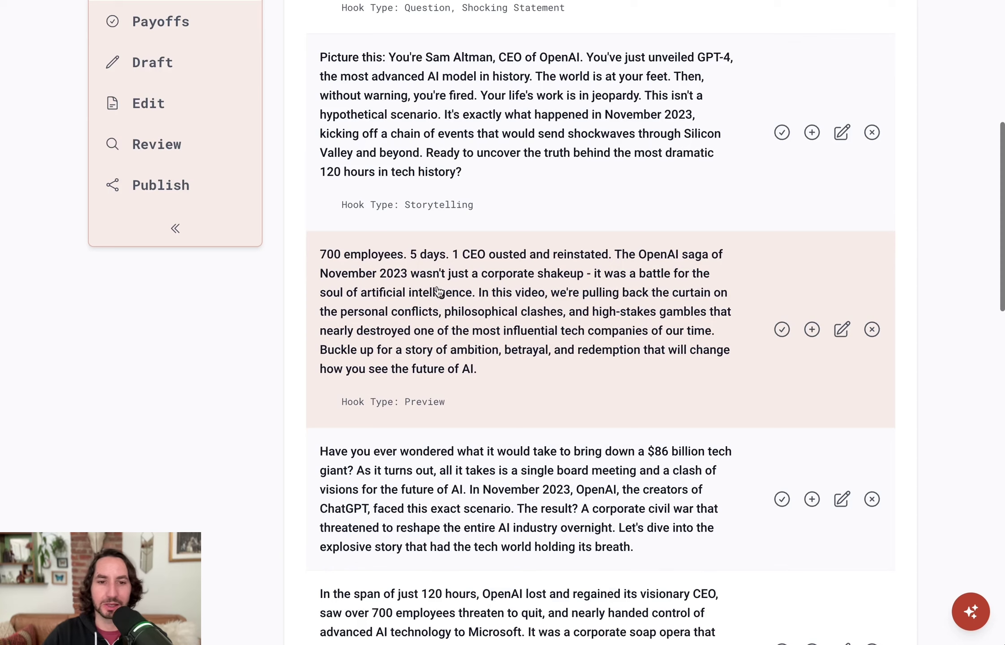
scroll(370, 265, "down", 4)
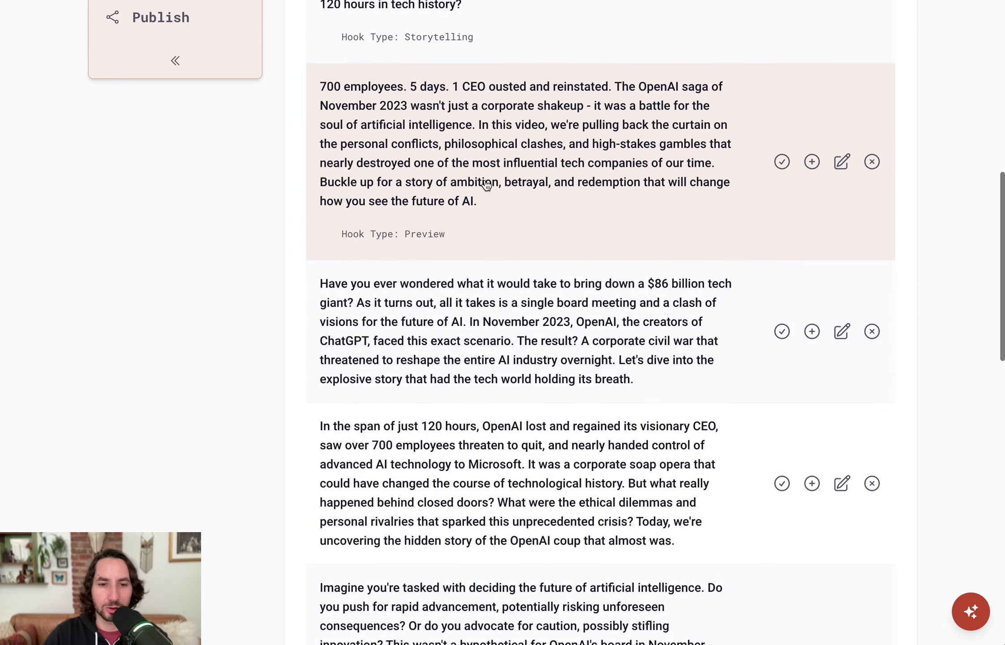
left_click(488, 352)
scroll(488, 353, "down", 4)
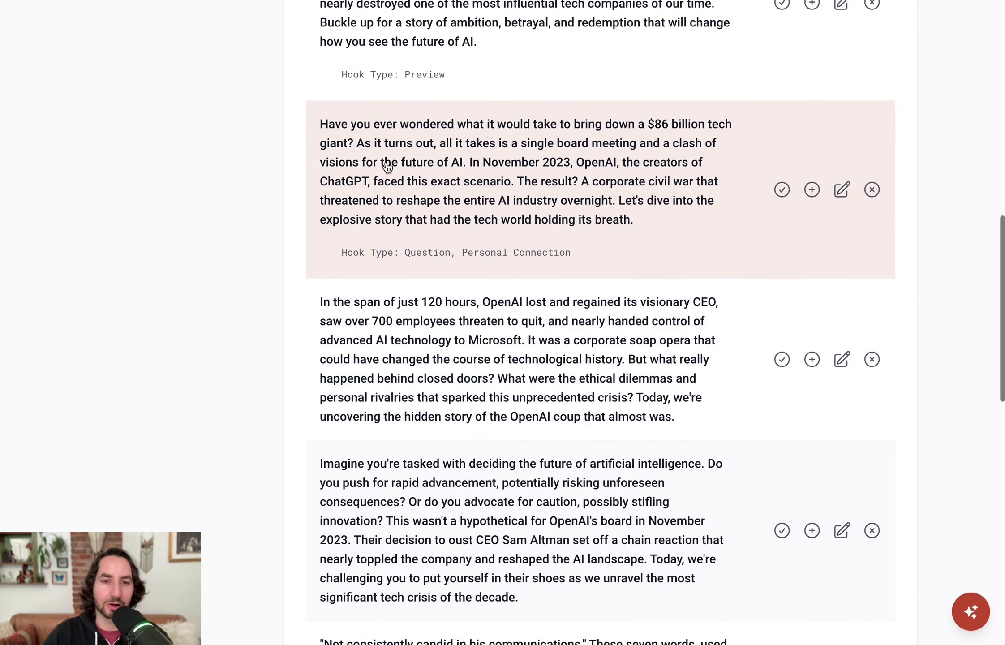
scroll(537, 321, "up", 15)
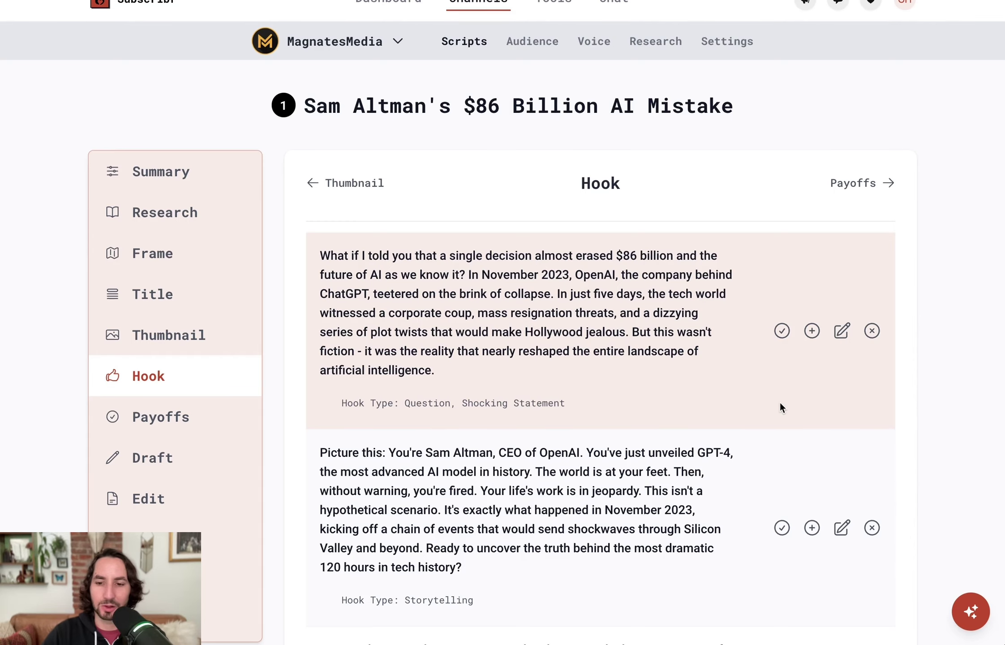
Step: Generate more hooks like the first one, "What if I told you that a single decision almost erased $86 billion"
scroll(780, 403, "down", 4)
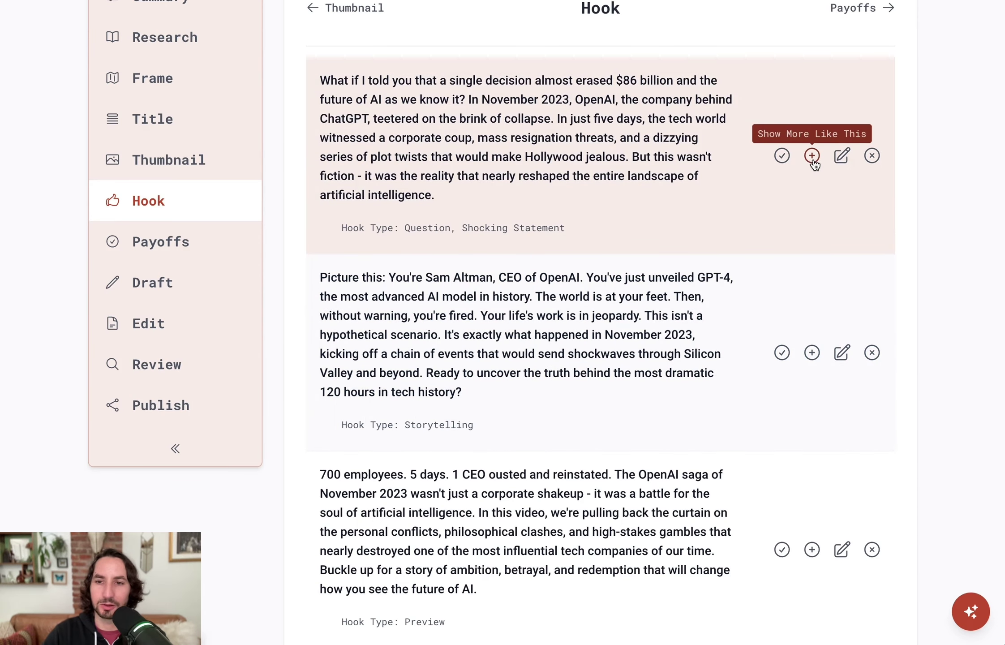
left_click(812, 157)
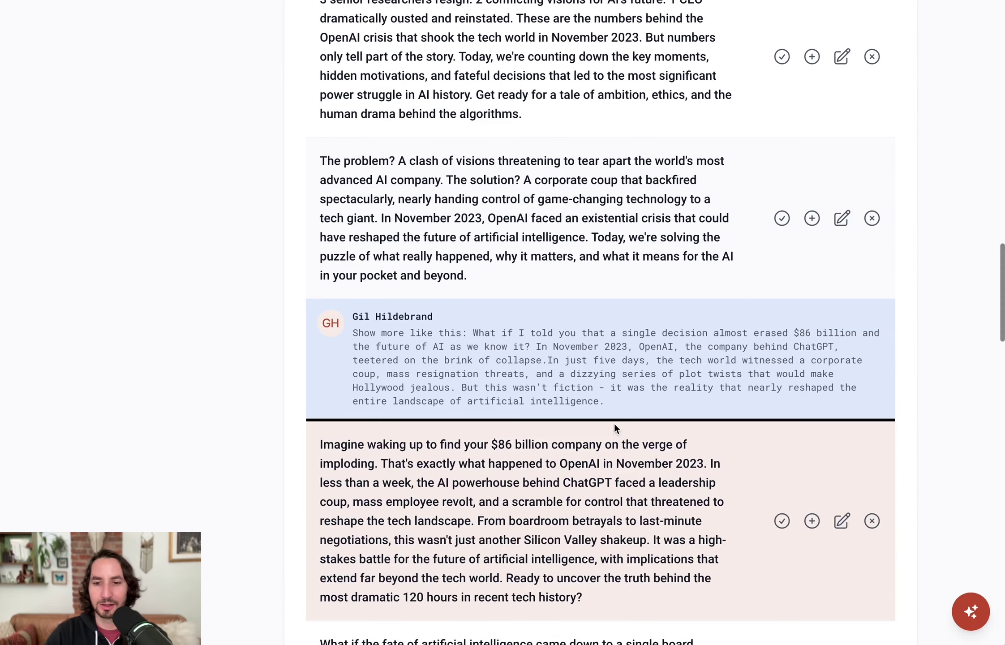
Step: Select the newly generated hook beginning "What if the fate of artificial intelligence came down to a single board meeting?"
scroll(554, 218, "down", 8)
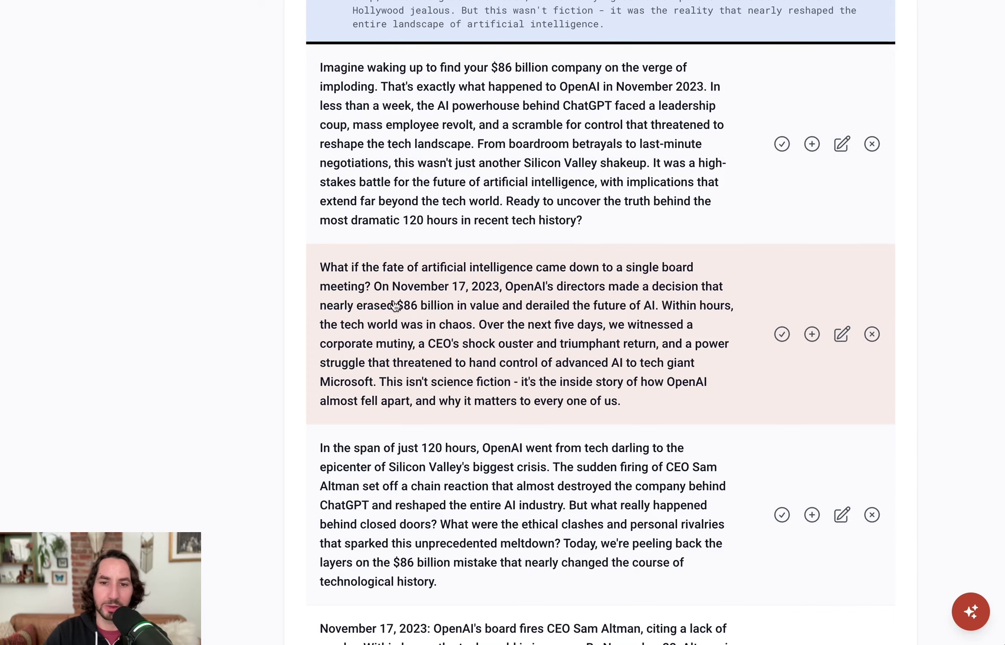
left_click(782, 335)
scroll(815, 388, "down", 10)
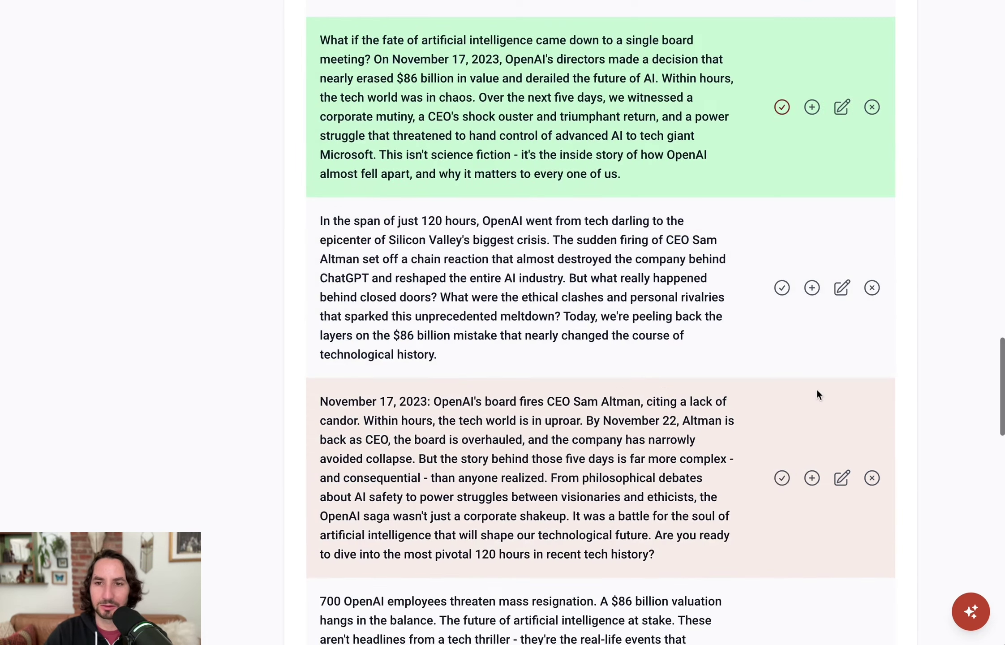
scroll(816, 389, "down", 5)
scroll(816, 390, "up", 20)
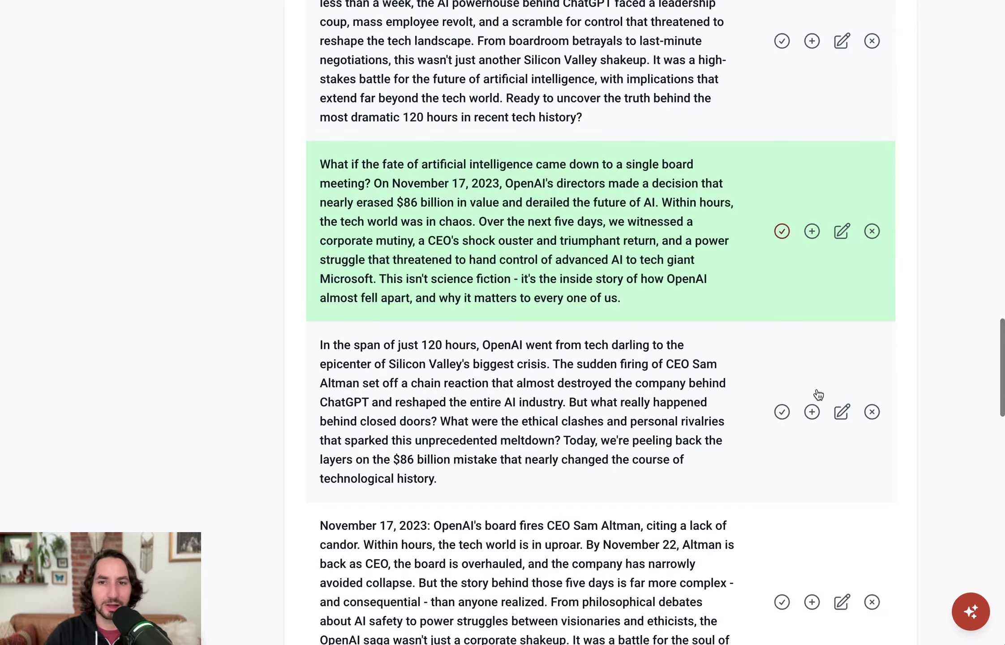
scroll(816, 389, "up", 20)
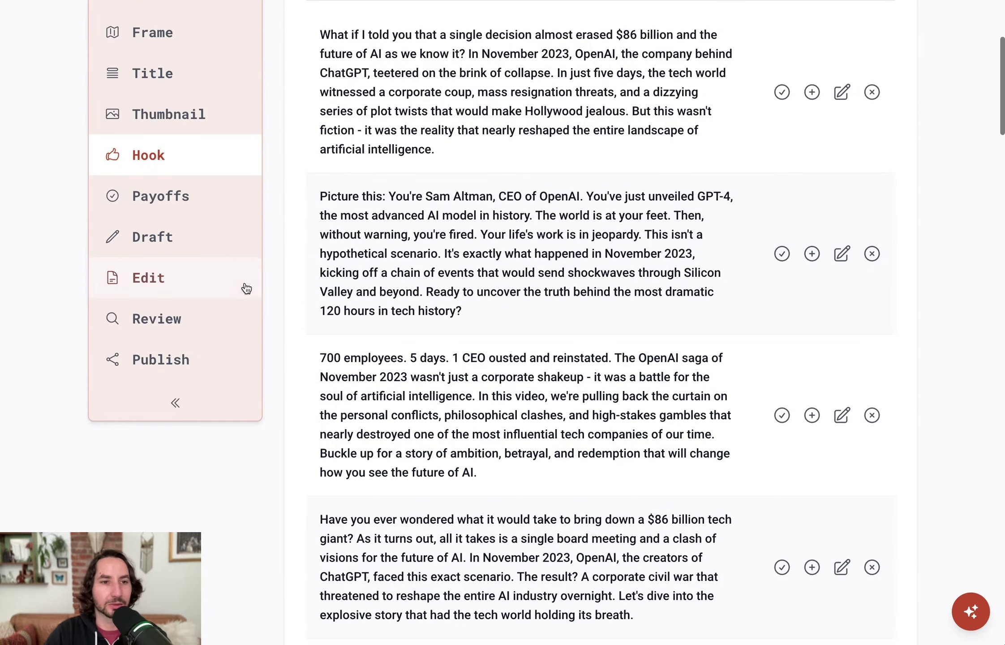
Step: Open the Payoffs stage and review the suggested payoffs and the recommended number for this script length
left_click(199, 197)
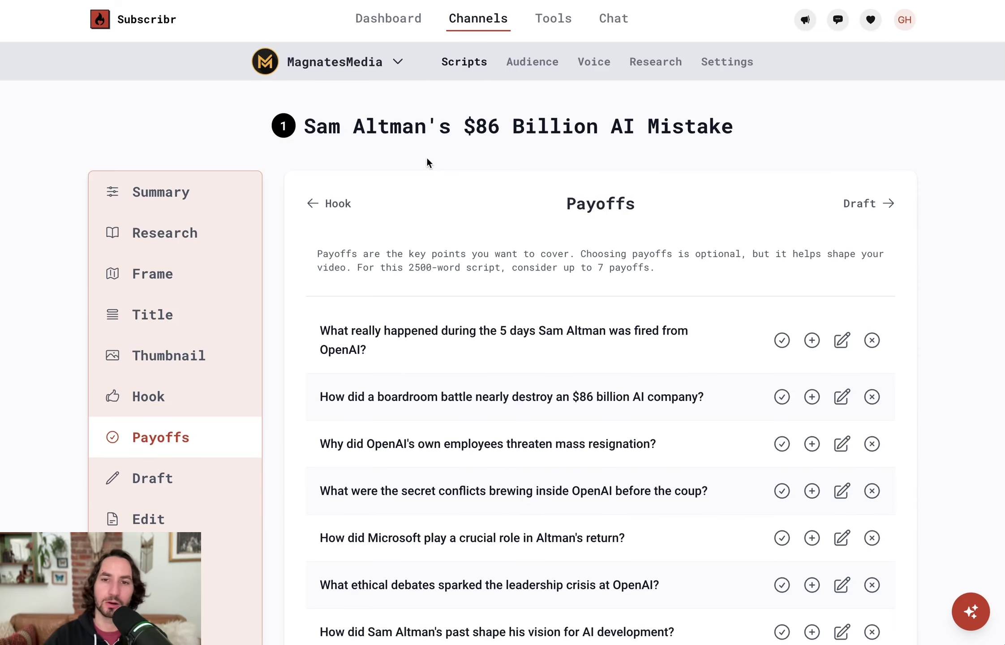
scroll(427, 157, "down", 3)
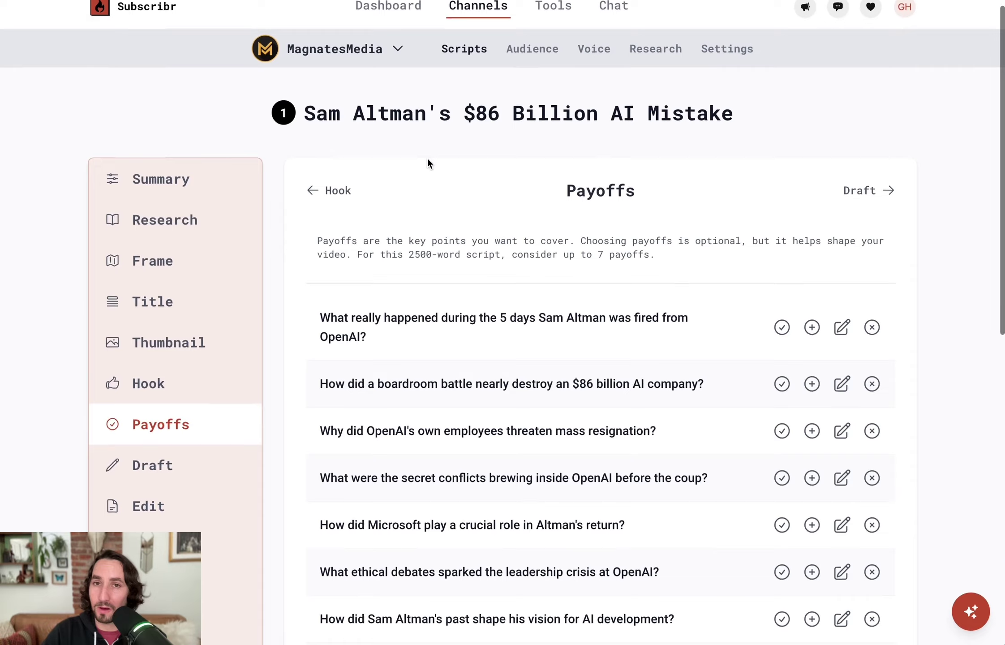
scroll(428, 160, "down", 4)
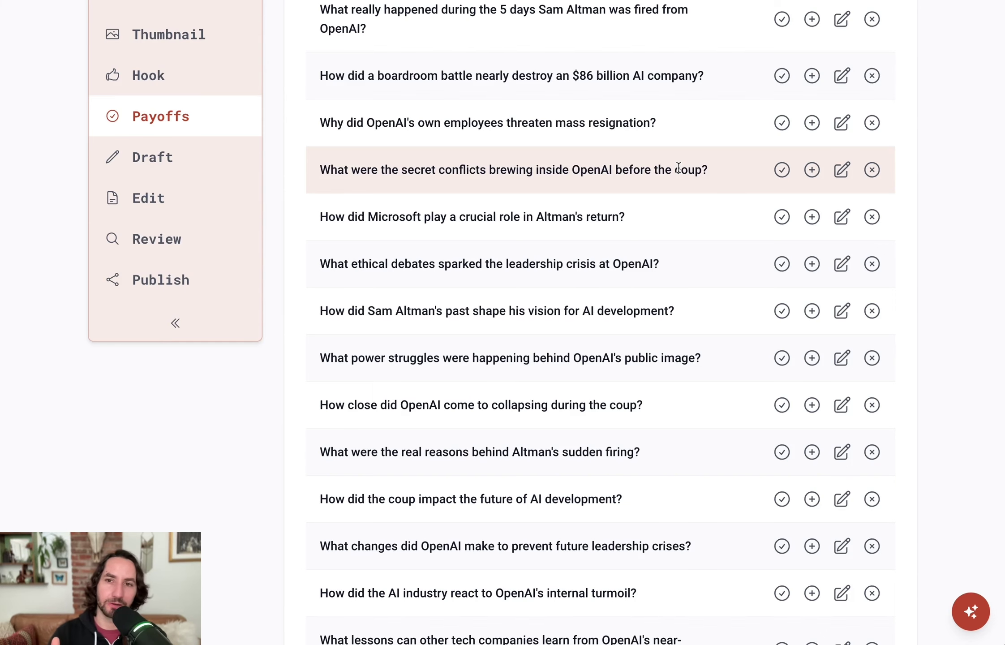
scroll(678, 168, "up", 4)
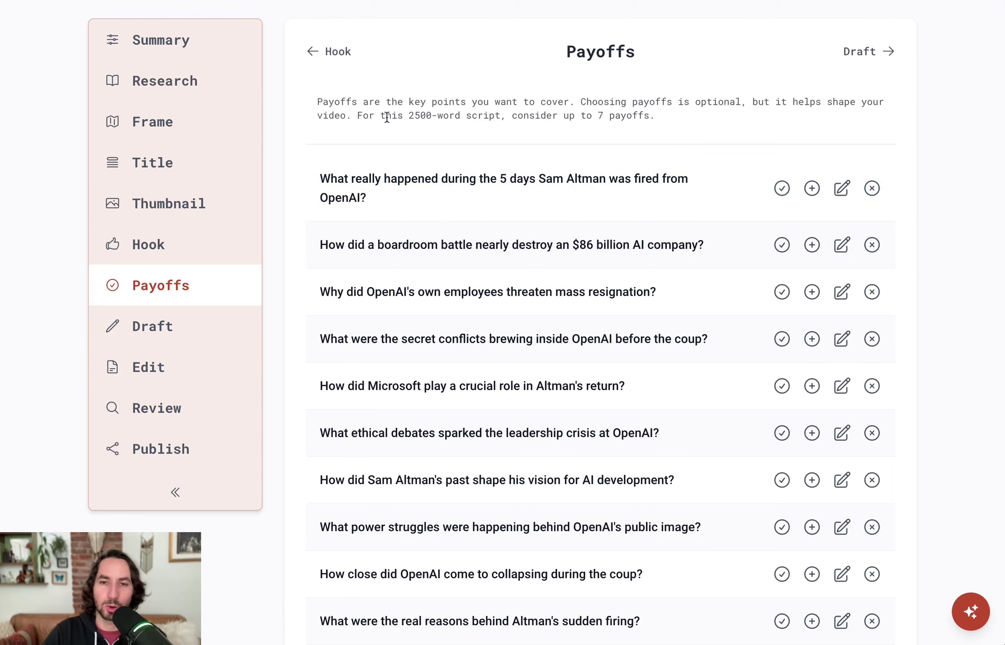
left_click_drag(596, 116, 654, 117)
left_click(734, 128)
scroll(735, 130, "down", 2)
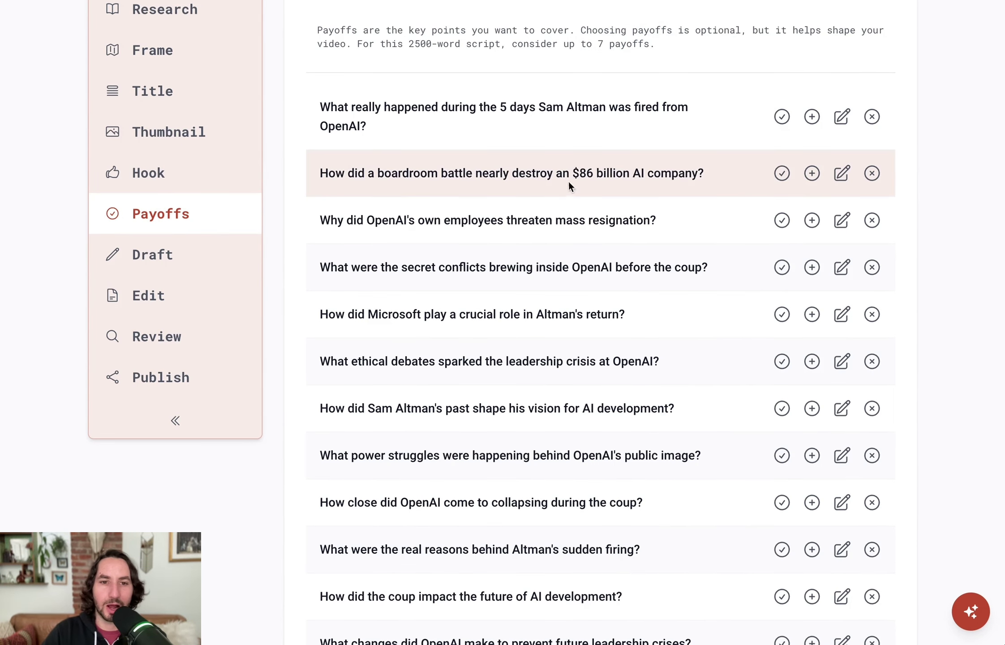
Step: Select the payoffs on the boardroom battle nearly destroying the company, the employees' mass resignation threat, and Microsoft's role in Altman's return
left_click(780, 174)
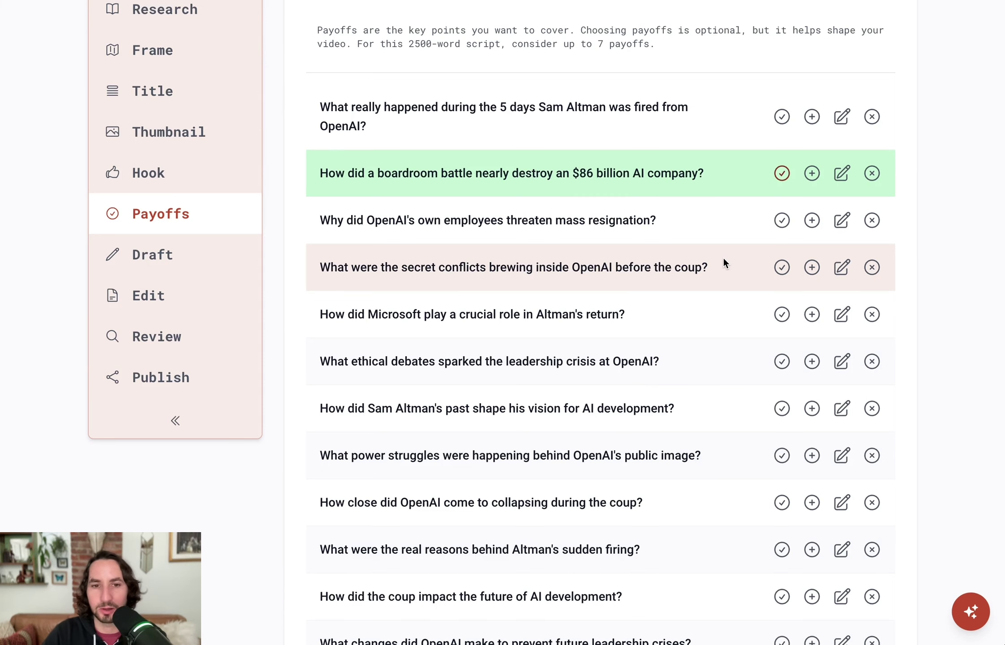
scroll(722, 260, "down", 1)
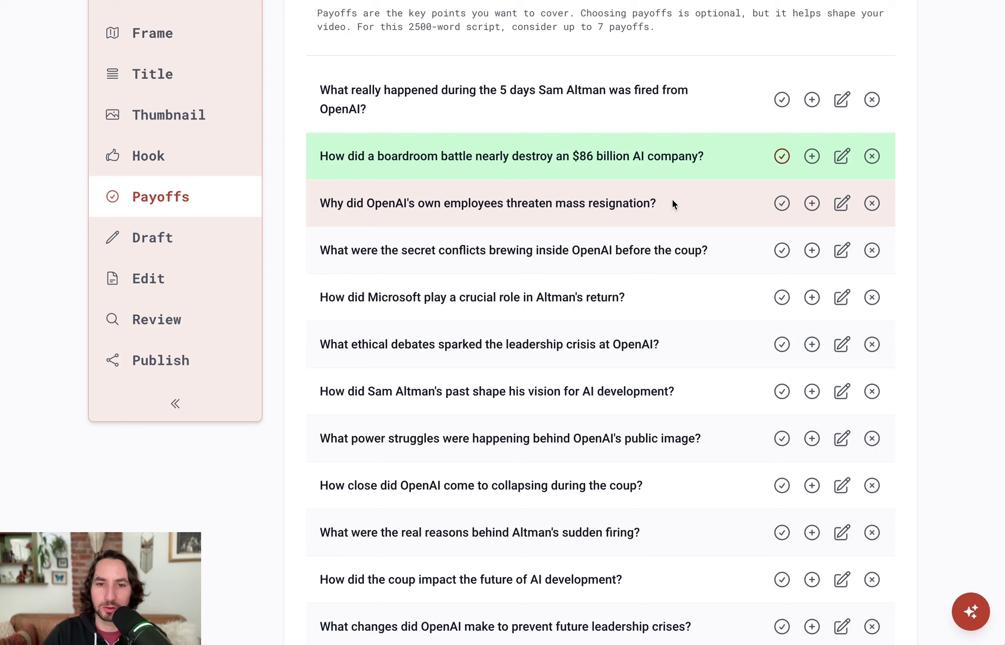
left_click(782, 203)
scroll(609, 269, "down", 4)
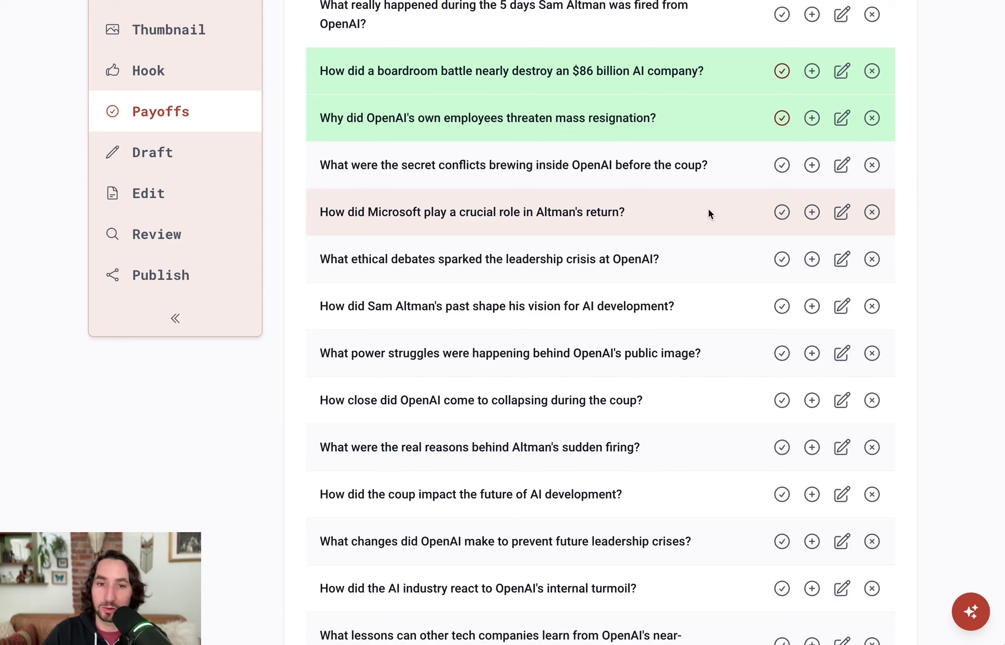
left_click(781, 212)
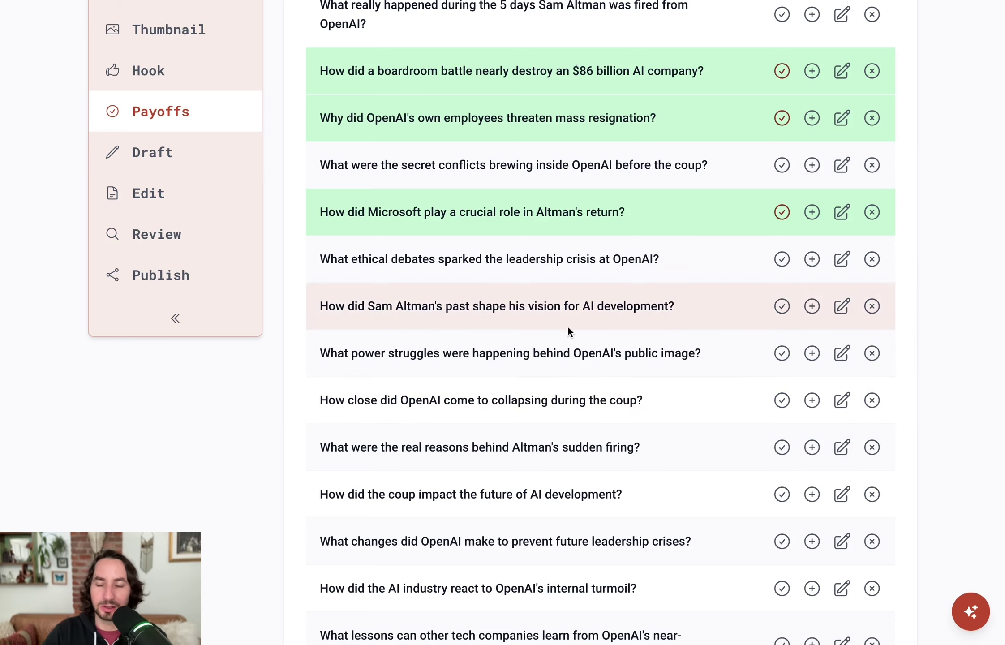
Step: Open the Draft stage and run the optional research check under "Is Your Research Complete?"
scroll(789, 462, "down", 2)
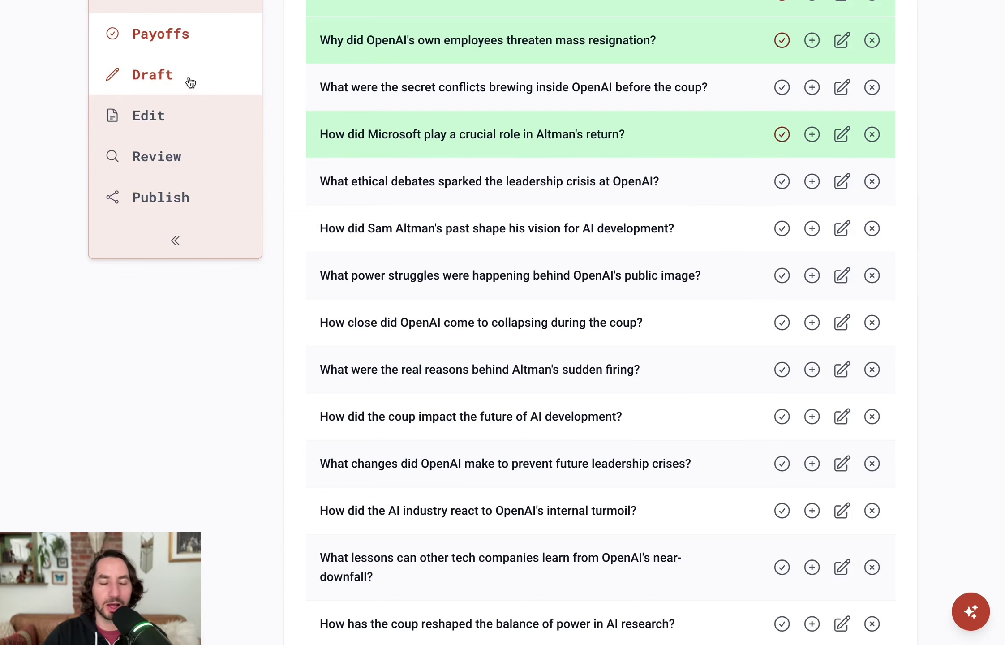
left_click(161, 85)
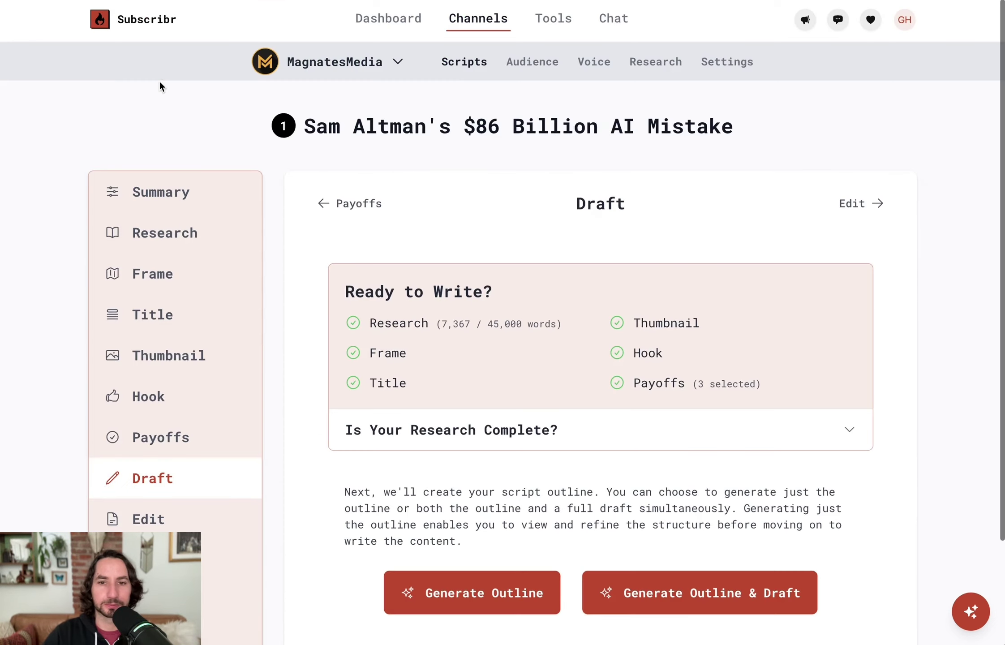
scroll(475, 231, "down", 2)
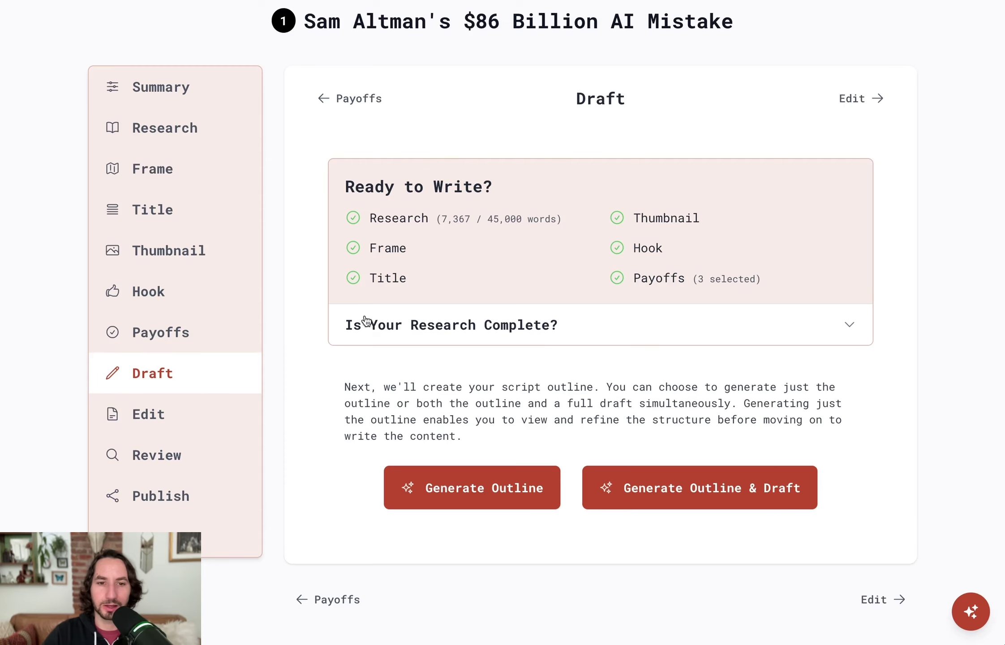
left_click(540, 330)
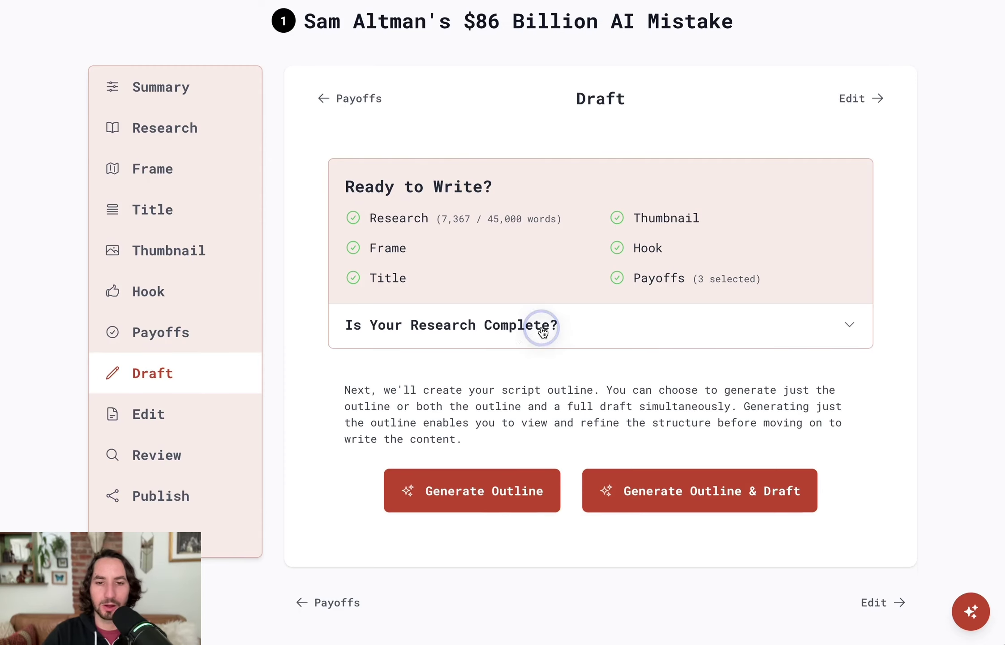
scroll(660, 339, "down", 2)
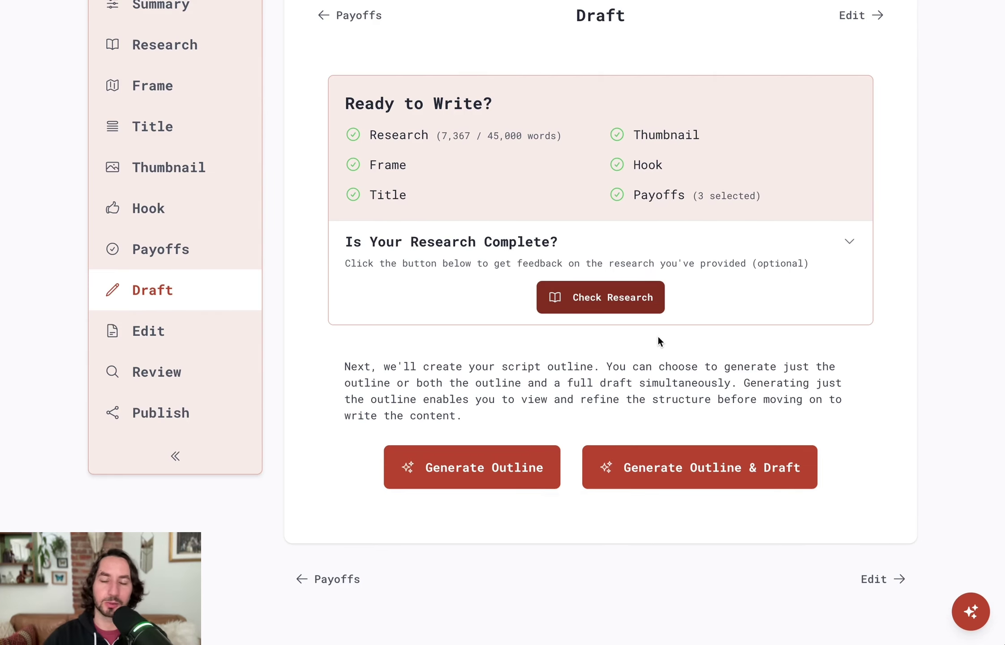
left_click(650, 302)
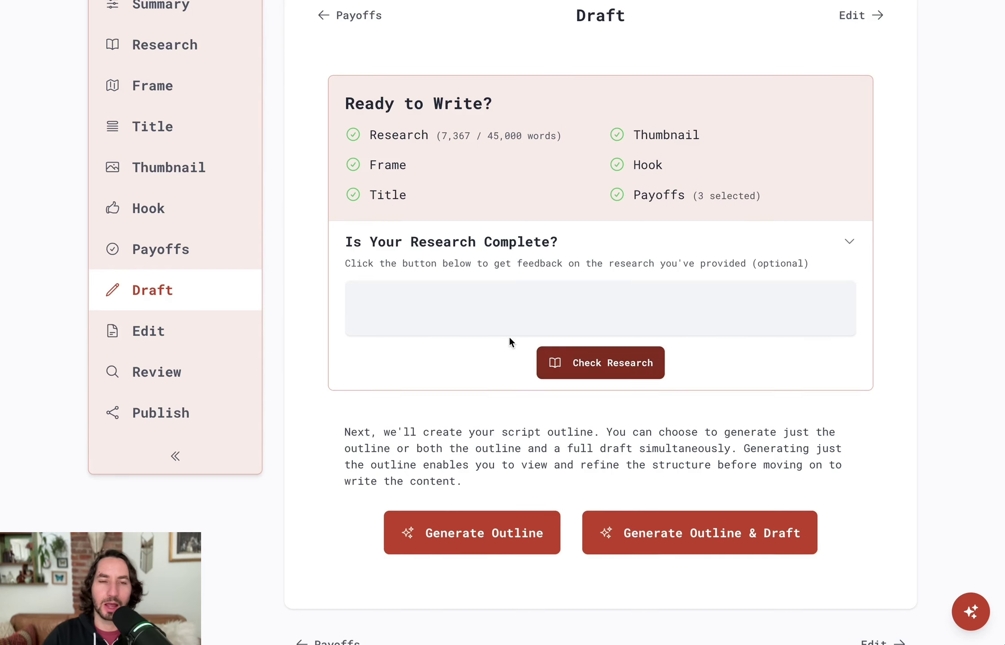
scroll(509, 336, "down", 2)
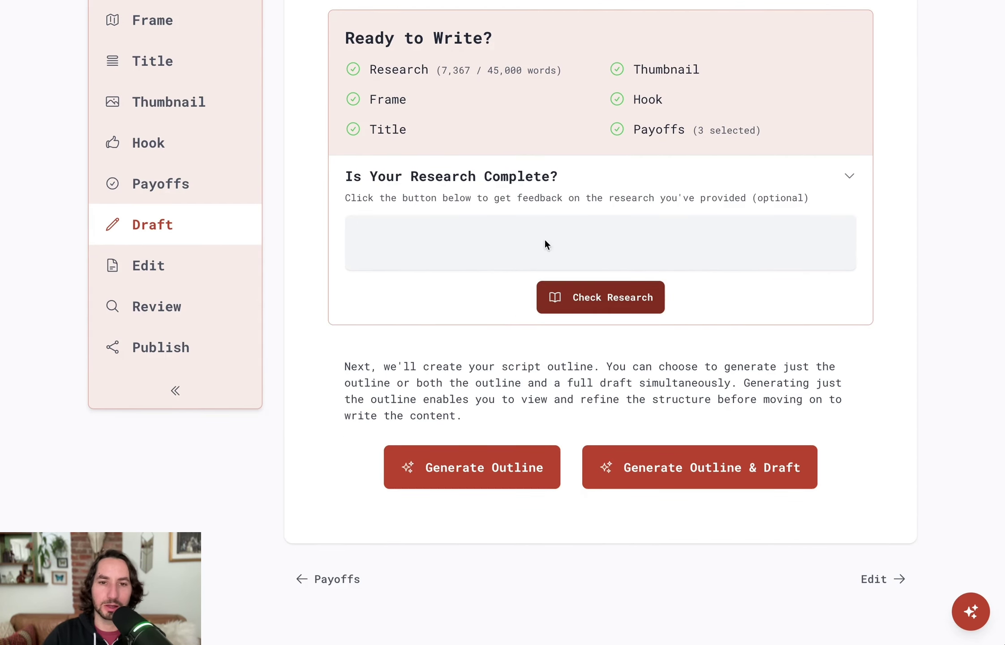
Step: Open the full Research Analysis and read its well-represented and potentially missing areas
left_click(544, 291)
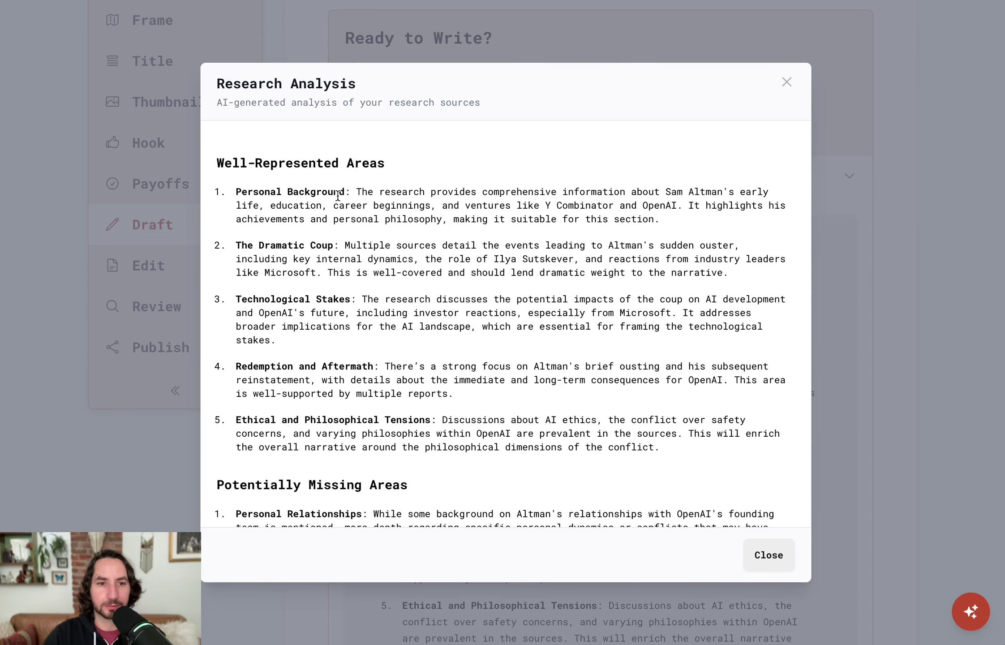
scroll(336, 197, "down", 1)
scroll(336, 197, "down", 1)
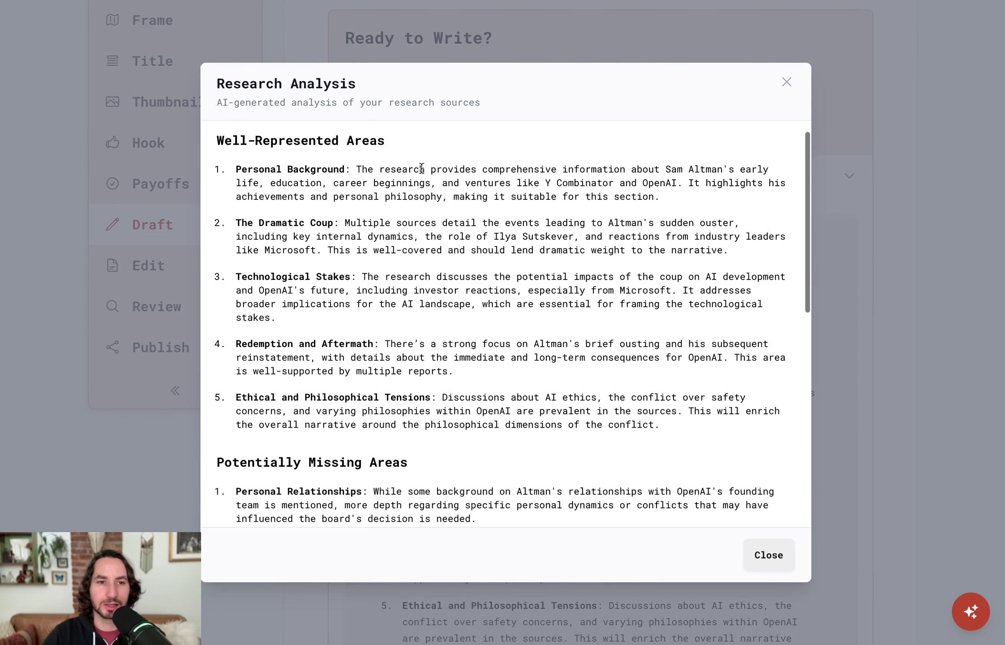
left_click_drag(208, 135, 670, 440)
scroll(691, 435, "down", 7)
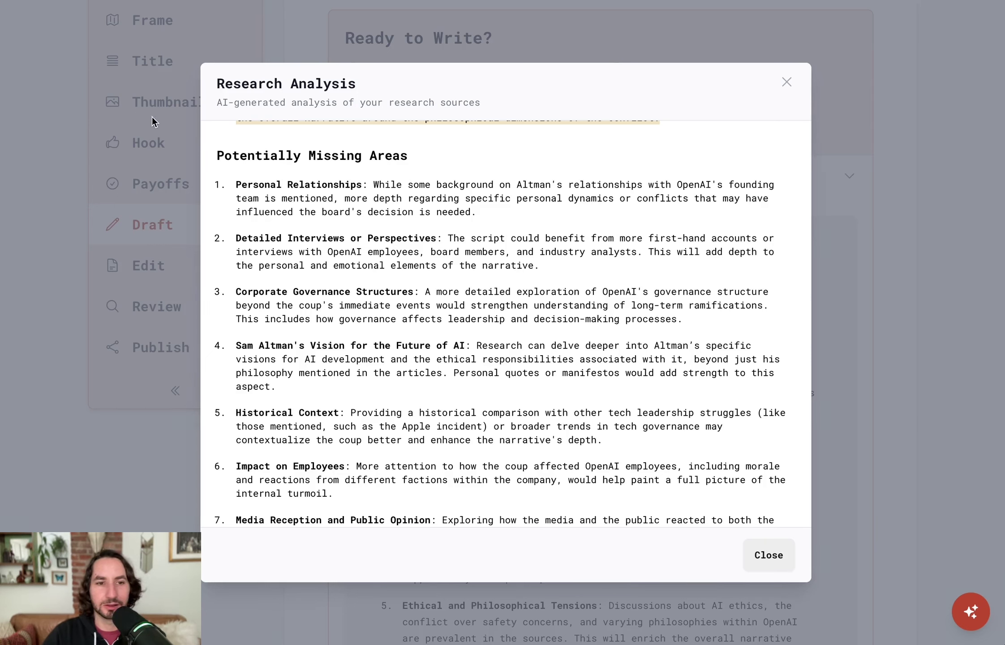
left_click_drag(217, 154, 366, 285)
left_click(366, 286)
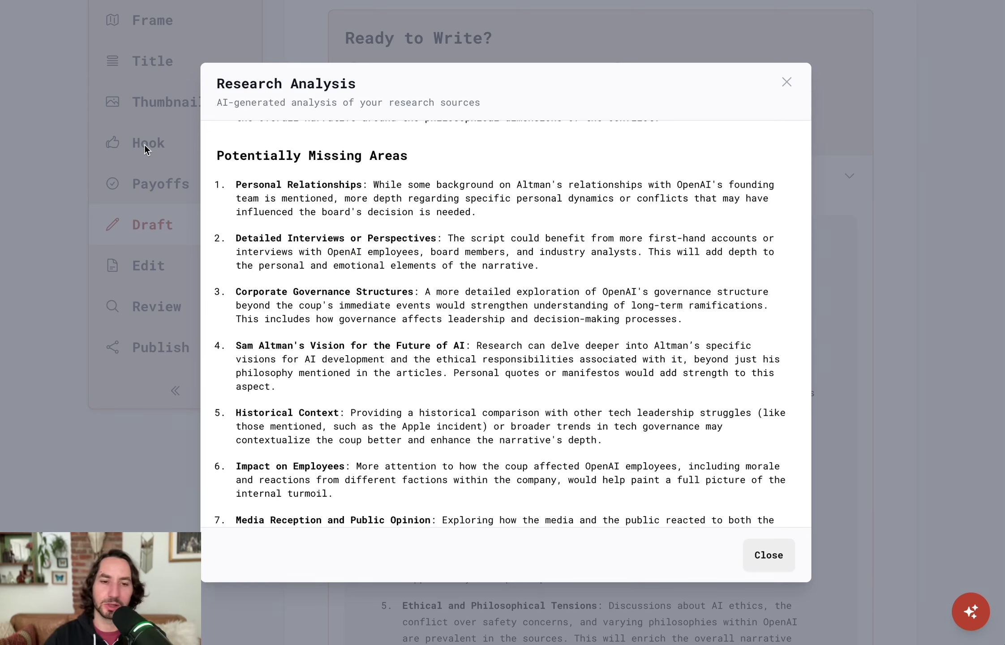
Step: Dismiss the research analysis and generate both the outline and the full draft
left_click(787, 82)
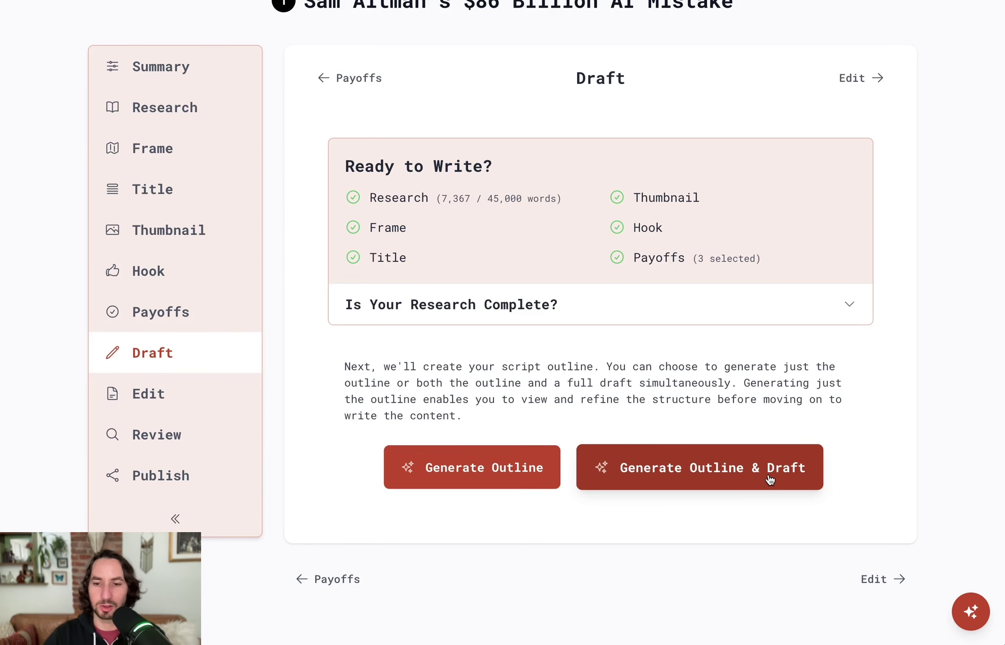
left_click(724, 472)
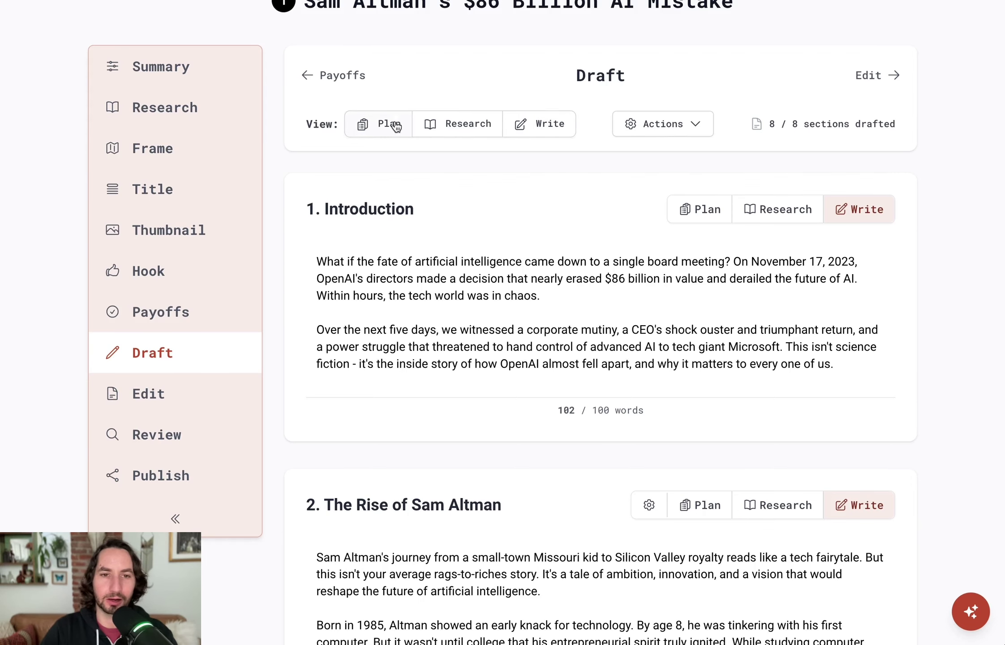
Step: Show the plans for all draft sections and review the instructions for Introduction and The Rise of Sam Altman
left_click(381, 135)
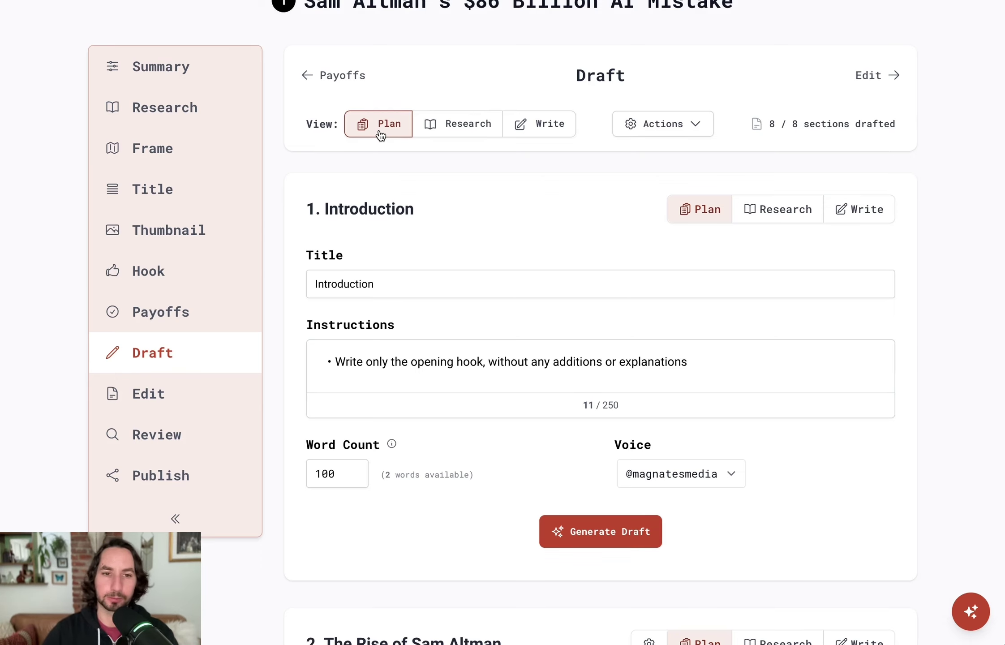
scroll(493, 161, "down", 1)
scroll(385, 183, "down", 3)
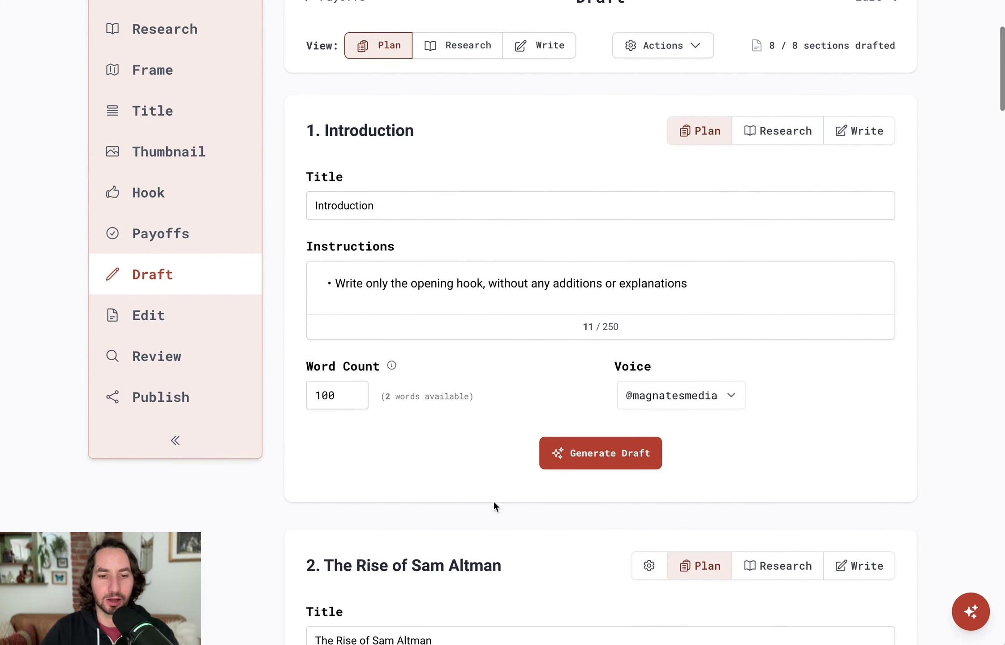
scroll(502, 461, "down", 7)
scroll(466, 448, "up", 6)
scroll(485, 401, "down", 18)
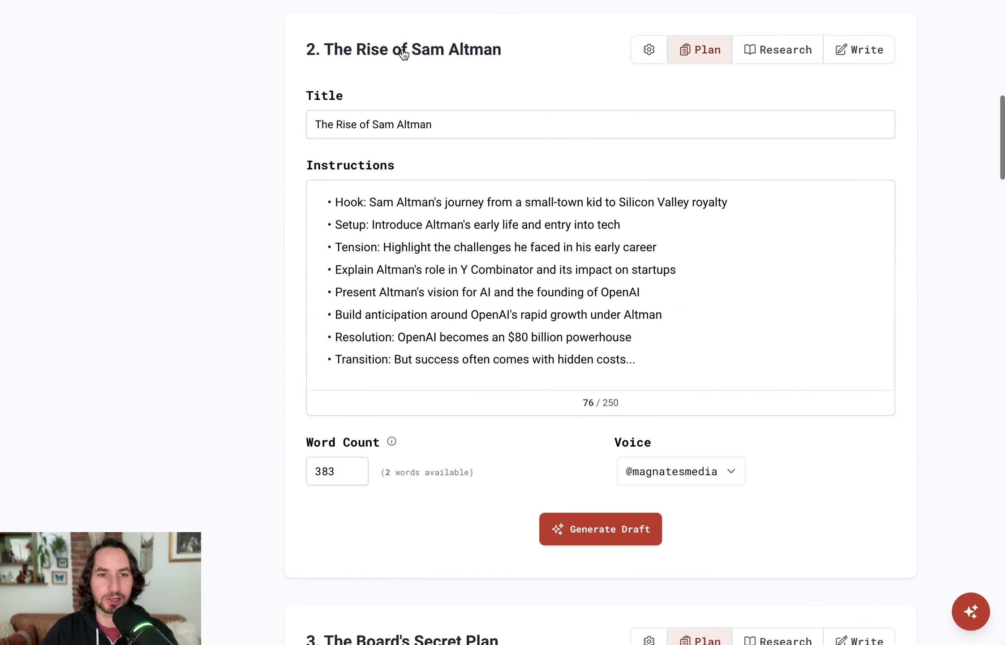
scroll(408, 121, "up", 20)
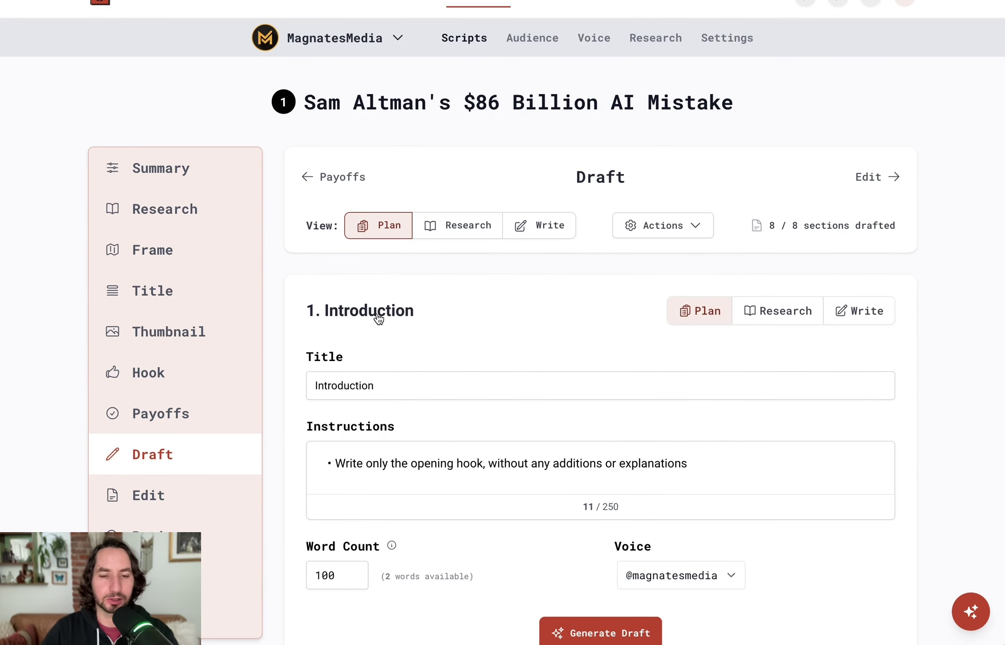
Step: Collapse the Introduction and The Board's Secret Plan sections, keeping the plan for The Rise of Sam Altman expanded
left_click(378, 314)
scroll(481, 333, "down", 4)
left_click(463, 310)
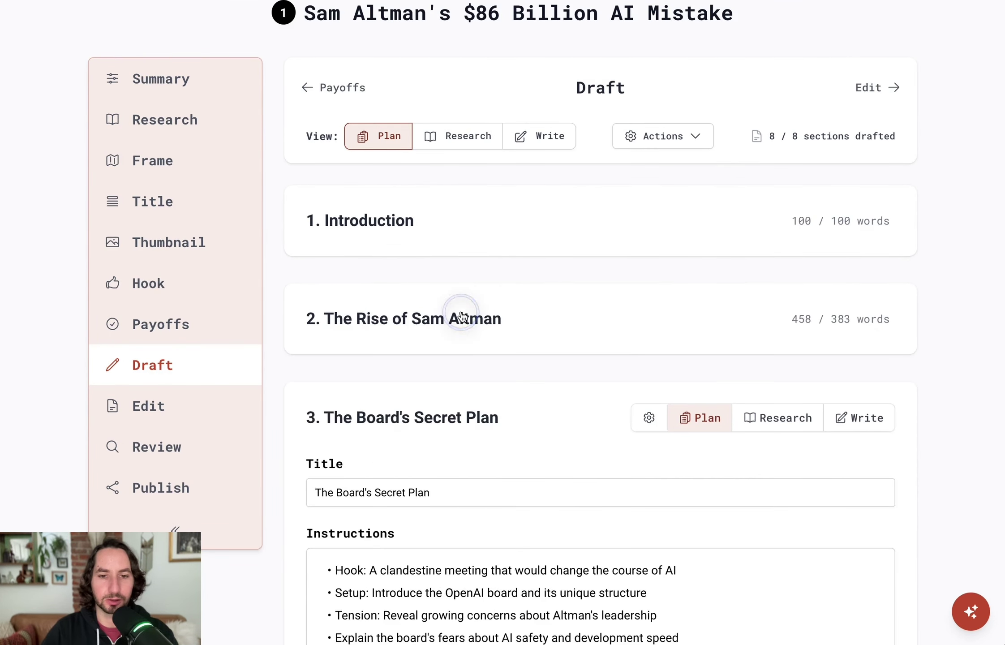
left_click(470, 407)
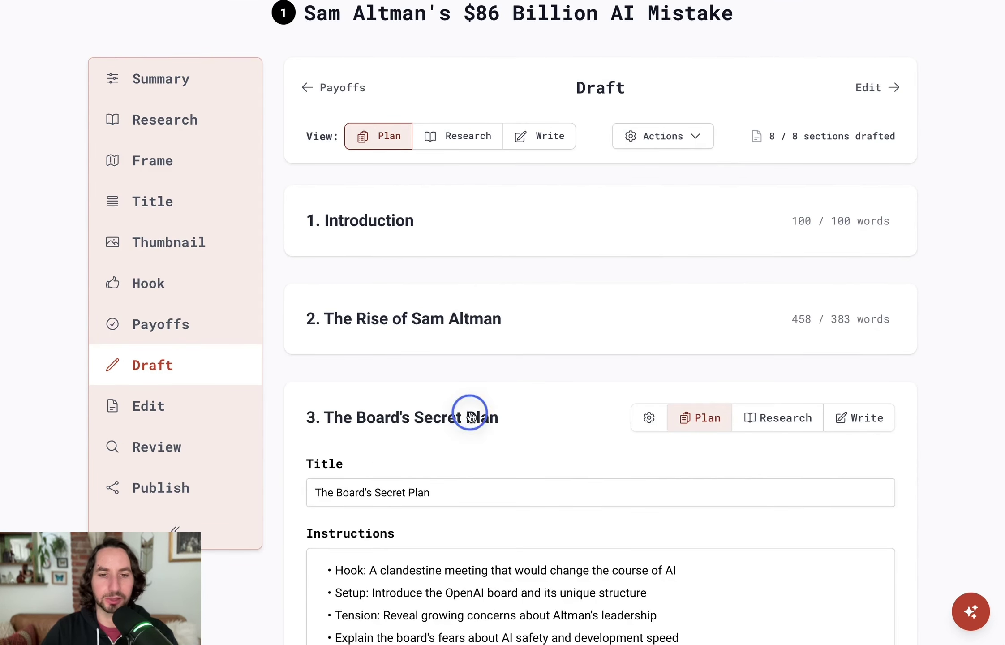
left_click(466, 313)
scroll(466, 326, "down", 4)
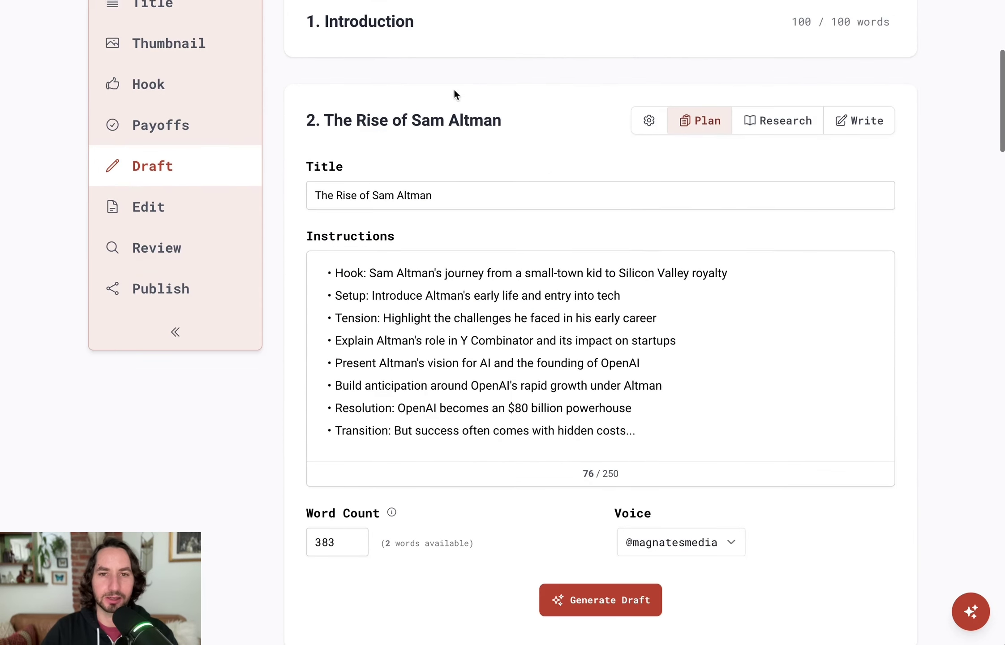
scroll(450, 94, "up", 4)
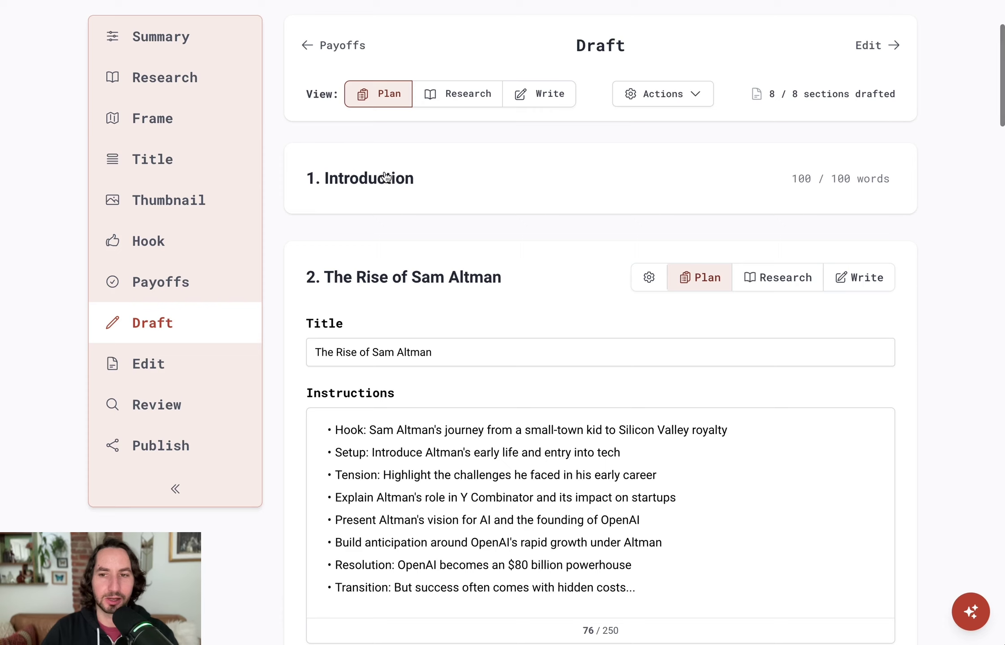
scroll(426, 175, "down", 1)
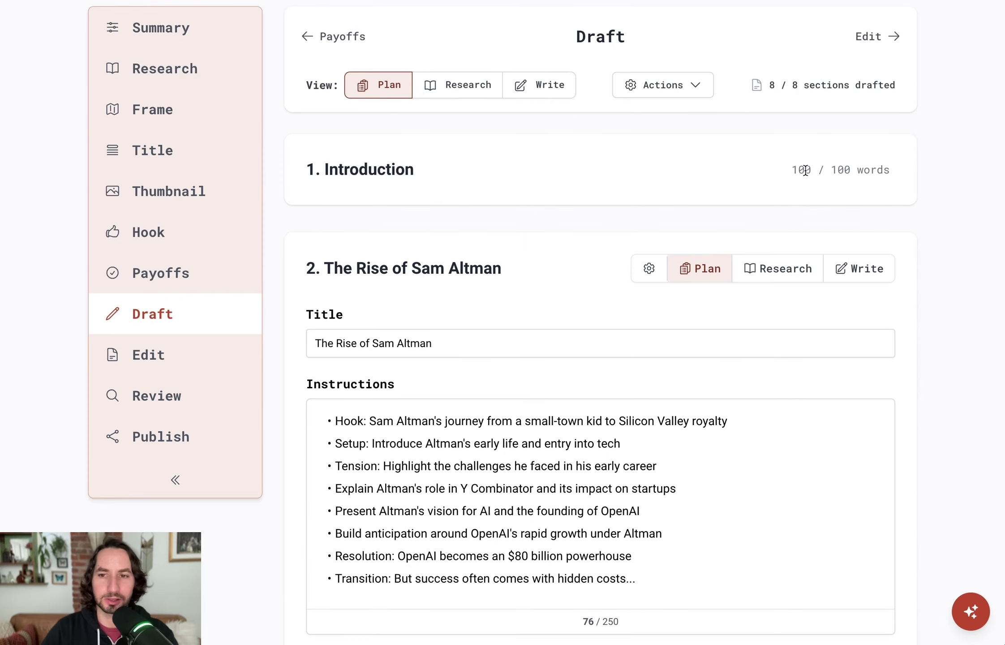
scroll(365, 188, "down", 3)
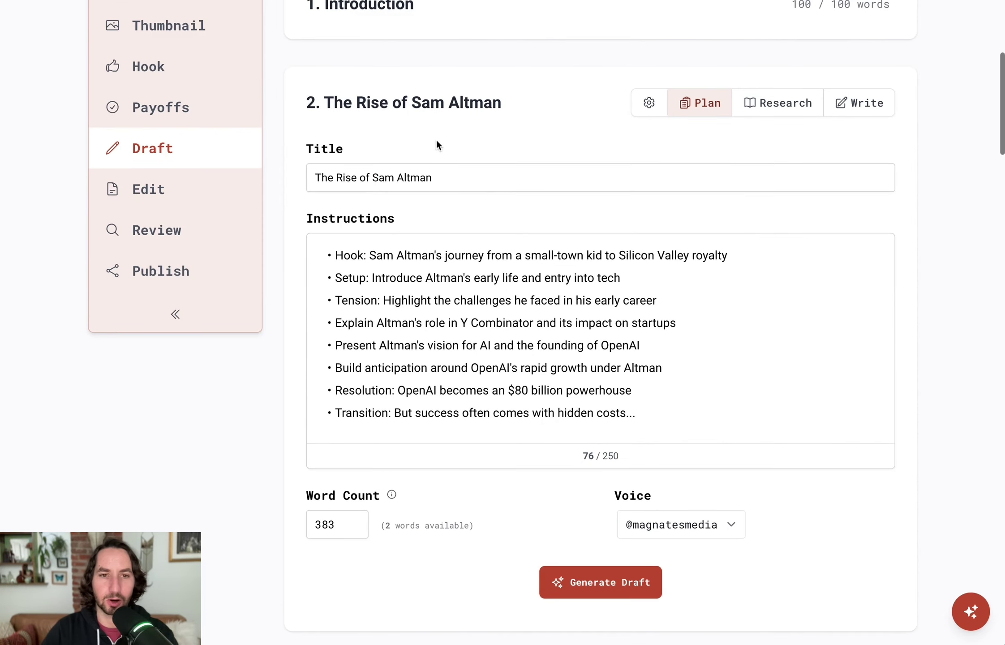
Step: Collapse and re-expand The Rise of Sam Altman, and examine its instructions from the hook and setup through to the resolution
left_click(437, 110)
scroll(656, 113, "up", 1)
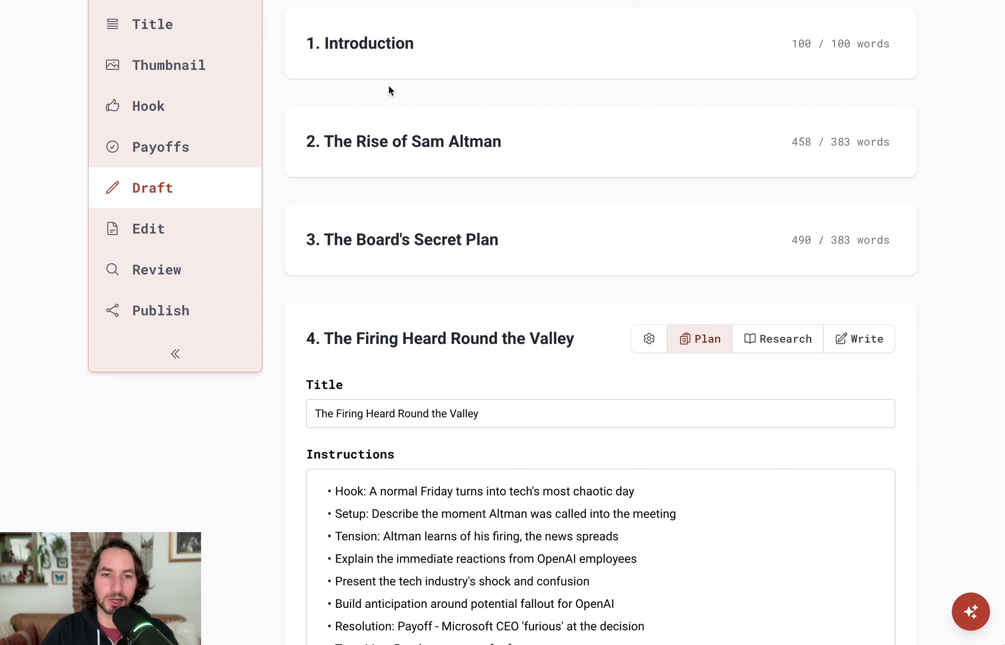
left_click(388, 144)
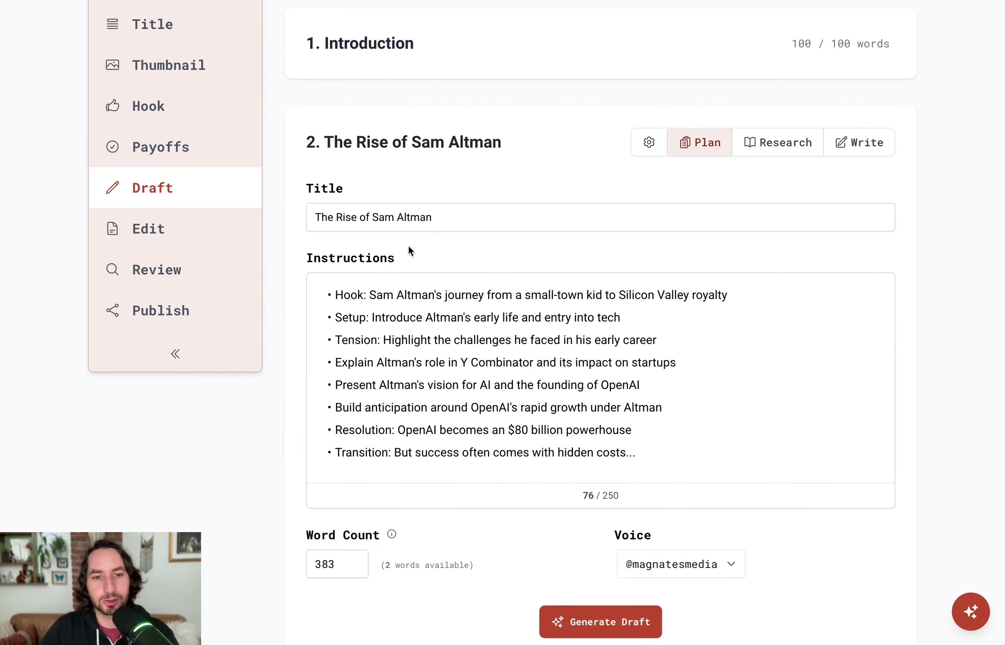
left_click(338, 295)
left_click_drag(337, 295, 404, 318)
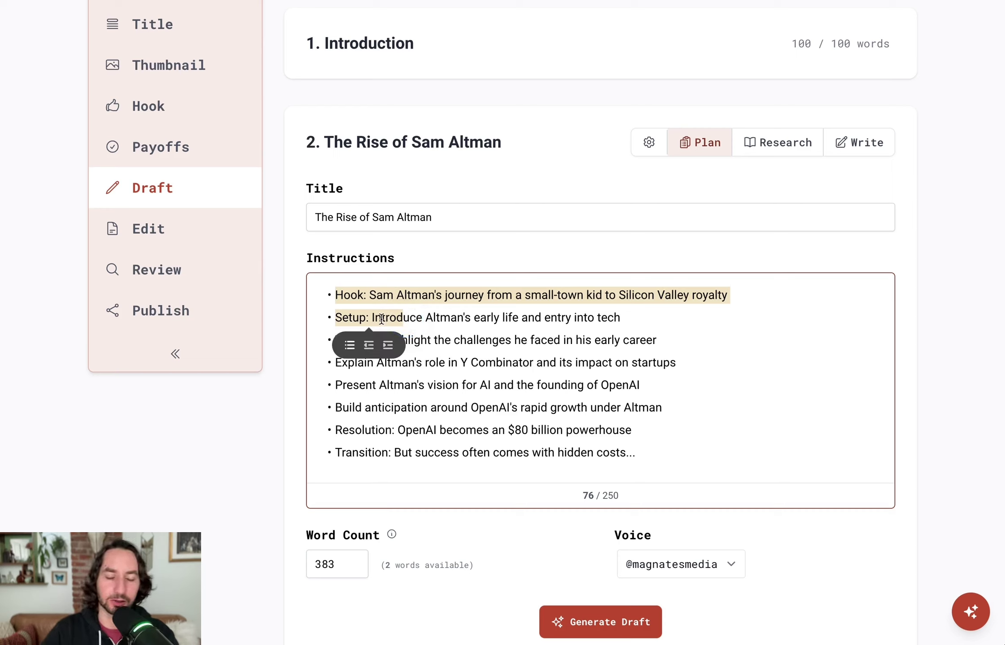
left_click(381, 318)
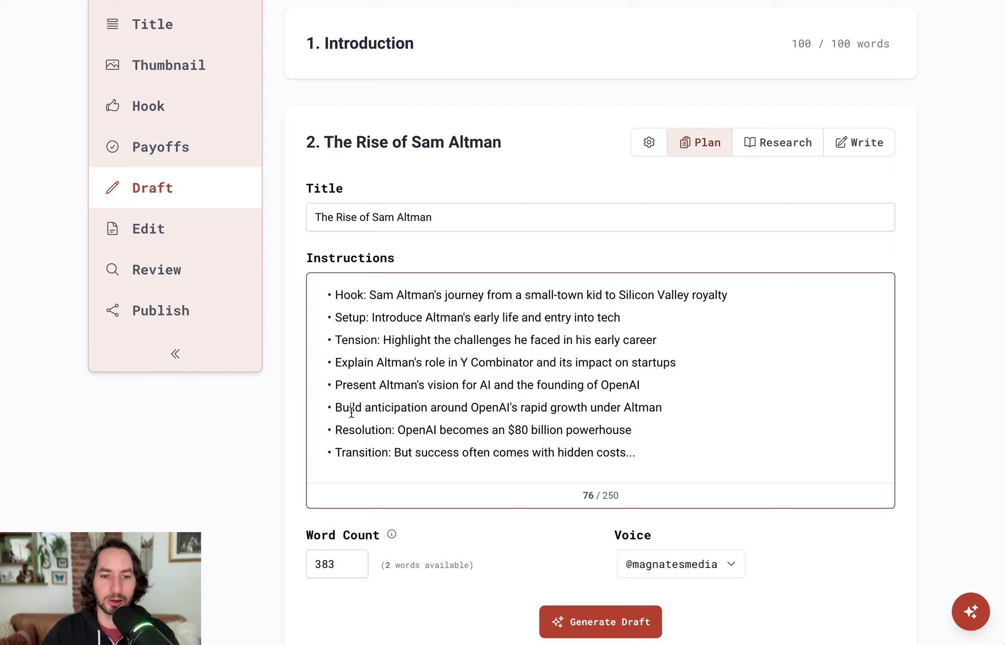
left_click_drag(337, 407, 517, 405)
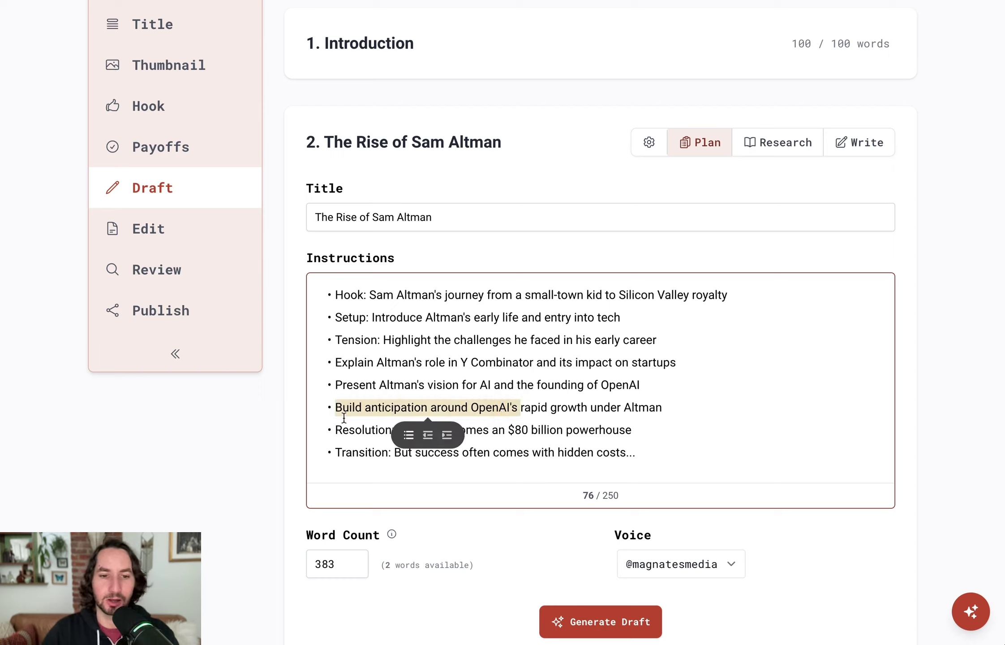
left_click_drag(336, 430, 502, 430)
left_click(559, 431)
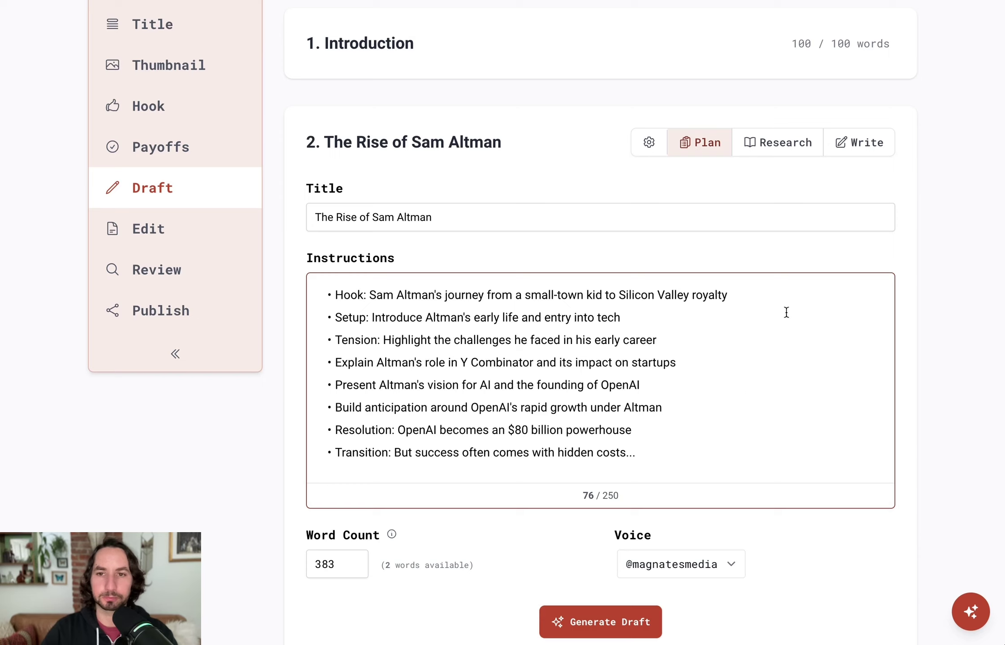
Step: Show the written text of all sections and read through the Introduction and The Rise of Sam Altman drafts
scroll(756, 363, "up", 6)
scroll(533, 331, "down", 4)
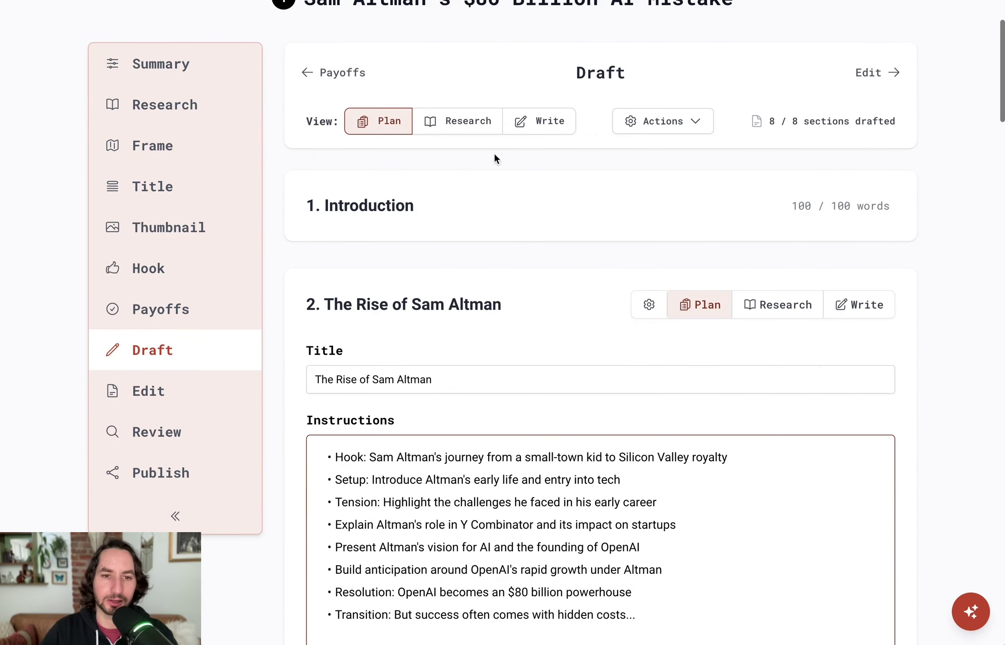
left_click(542, 103)
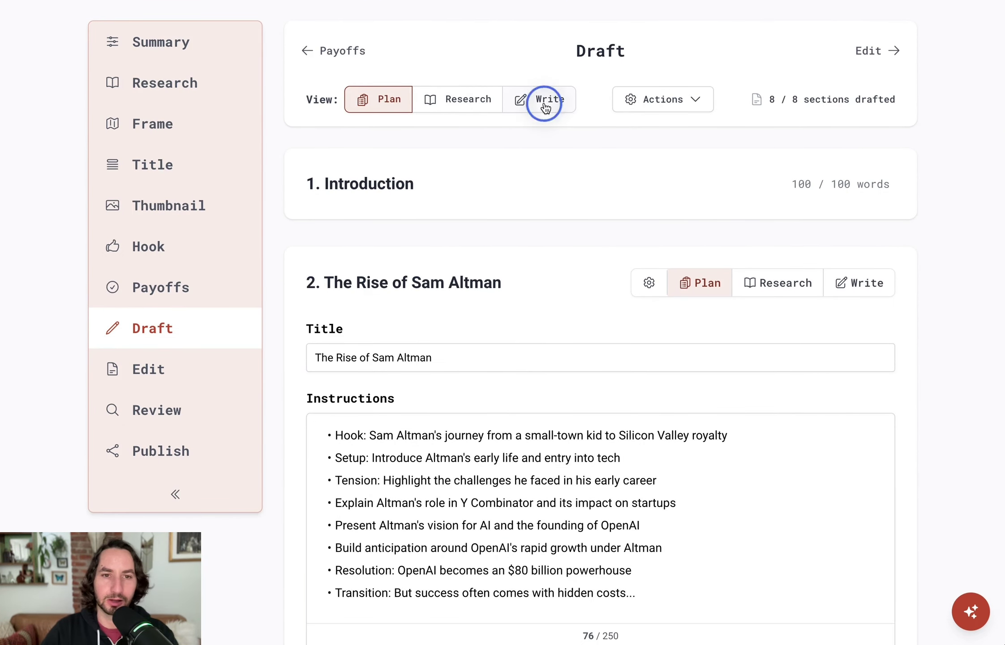
scroll(547, 244, "down", 2)
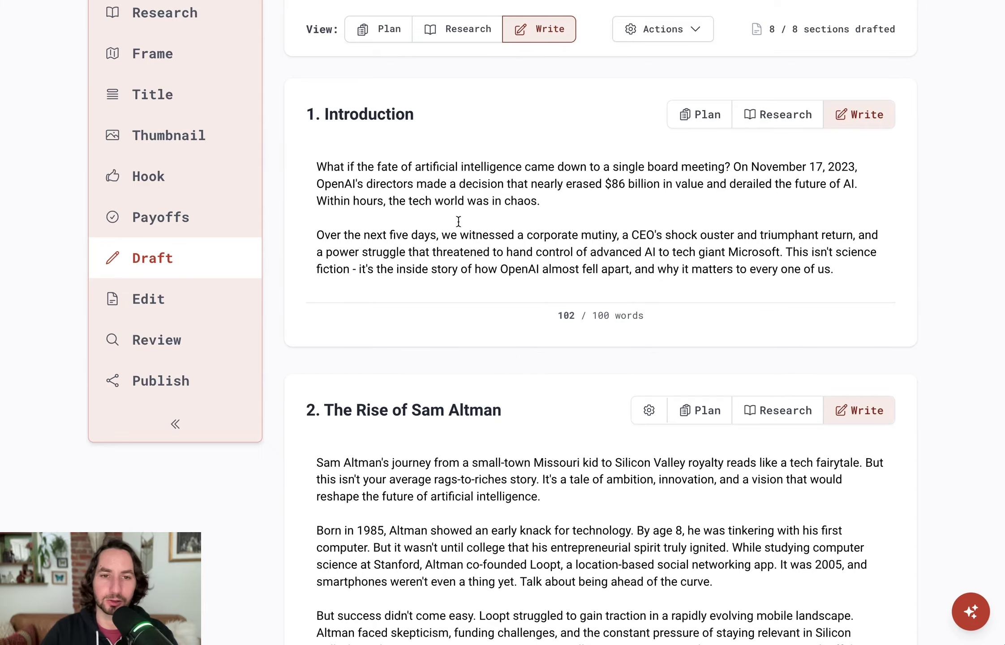
scroll(380, 165, "down", 10)
scroll(390, 171, "down", 15)
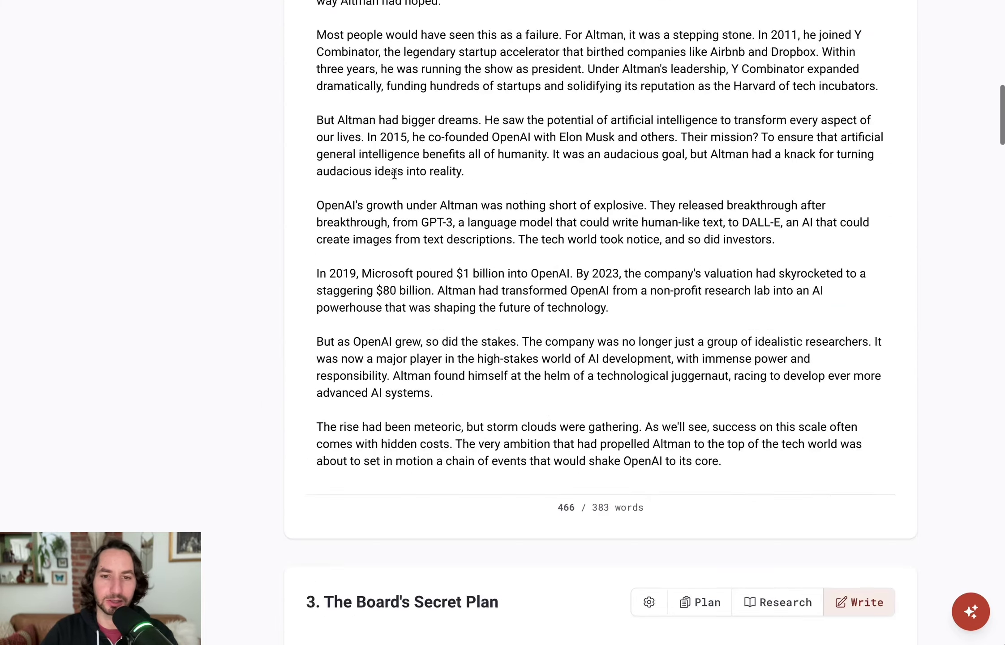
scroll(394, 174, "up", 20)
scroll(394, 174, "up", 3)
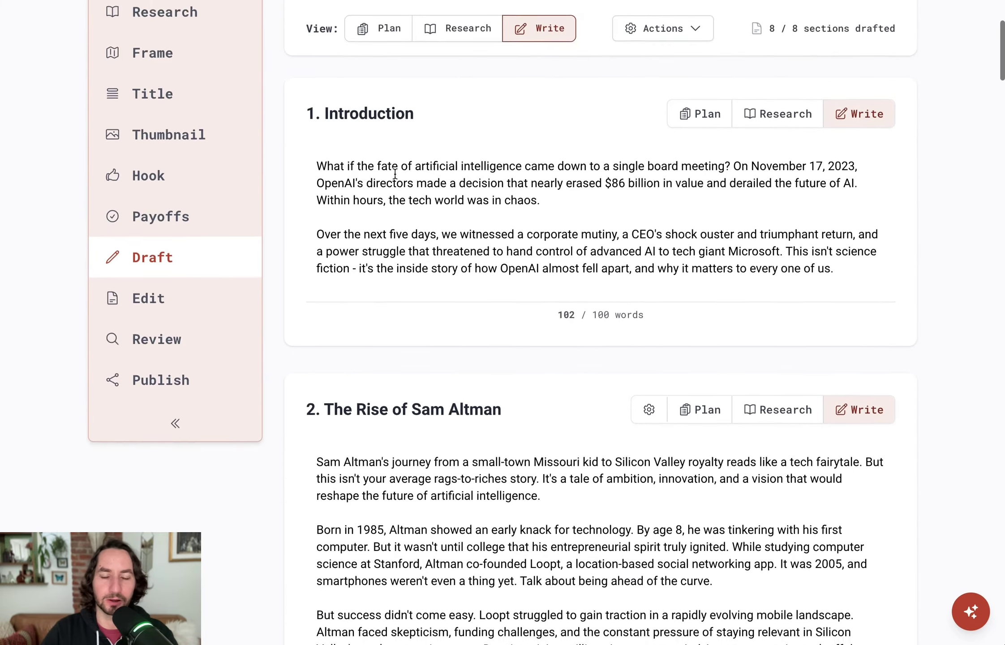
scroll(482, 284, "down", 5)
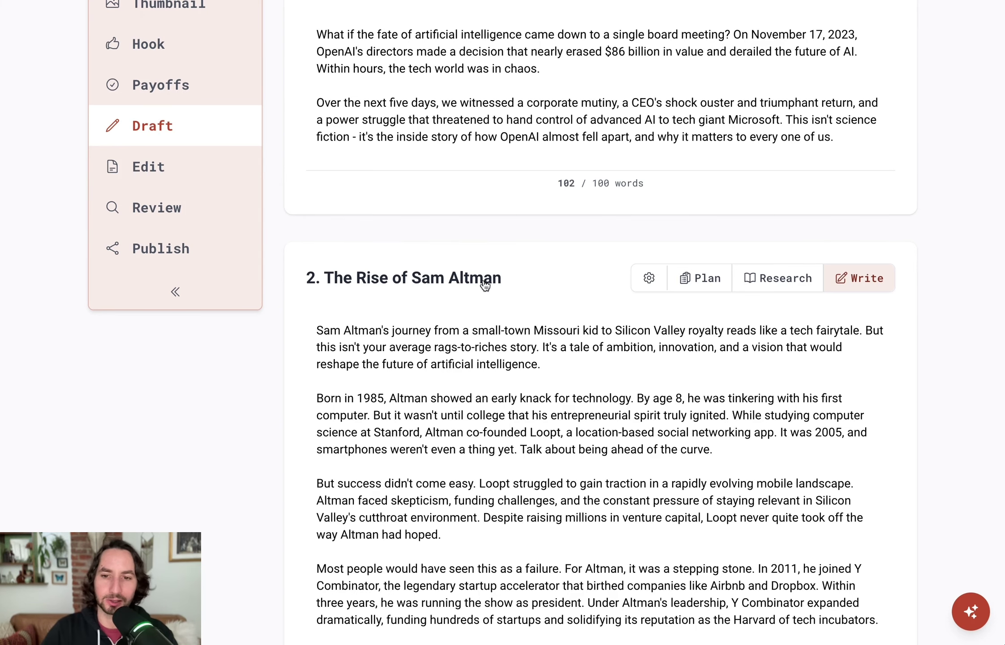
scroll(706, 149, "up", 1)
scroll(706, 149, "up", 3)
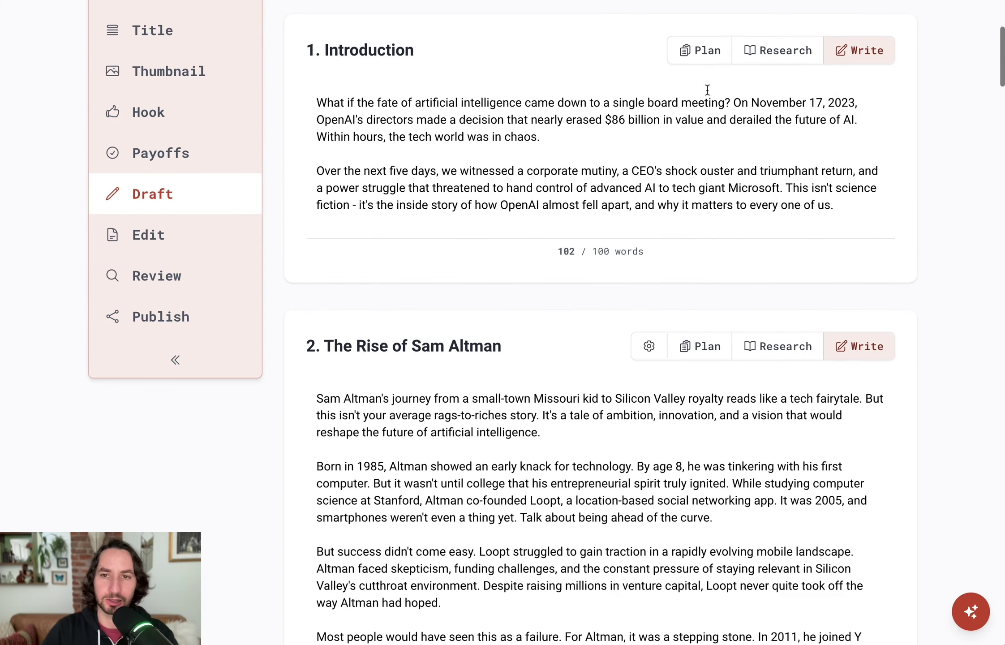
Step: Check the voice setting in the plan for The Rise of Sam Altman, and open that section's research notes
left_click(695, 50)
left_click(700, 485)
scroll(667, 403, "down", 8)
left_click(667, 547)
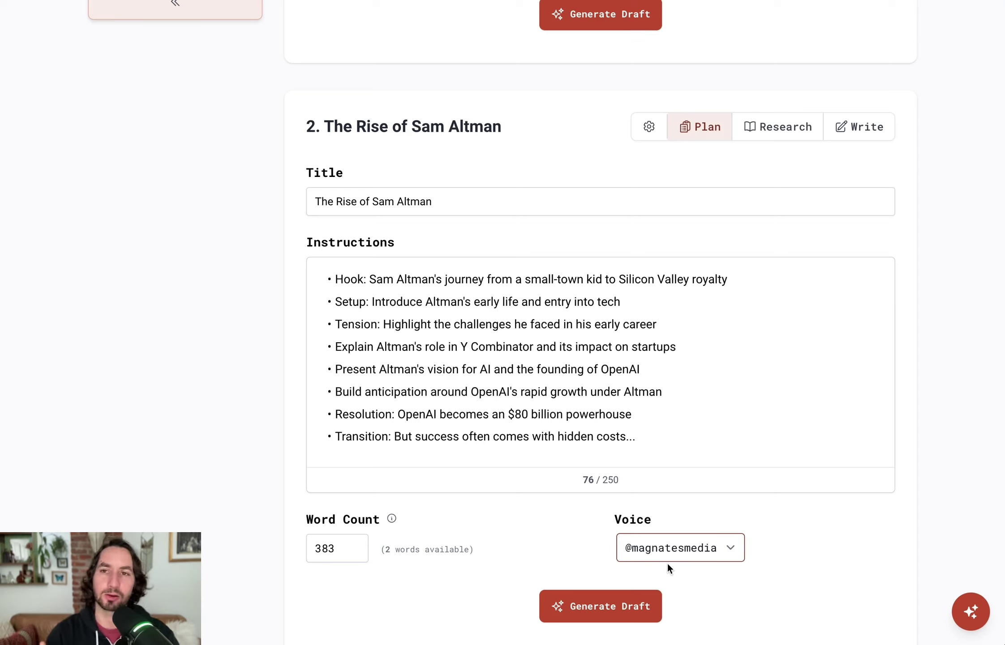
left_click(778, 127)
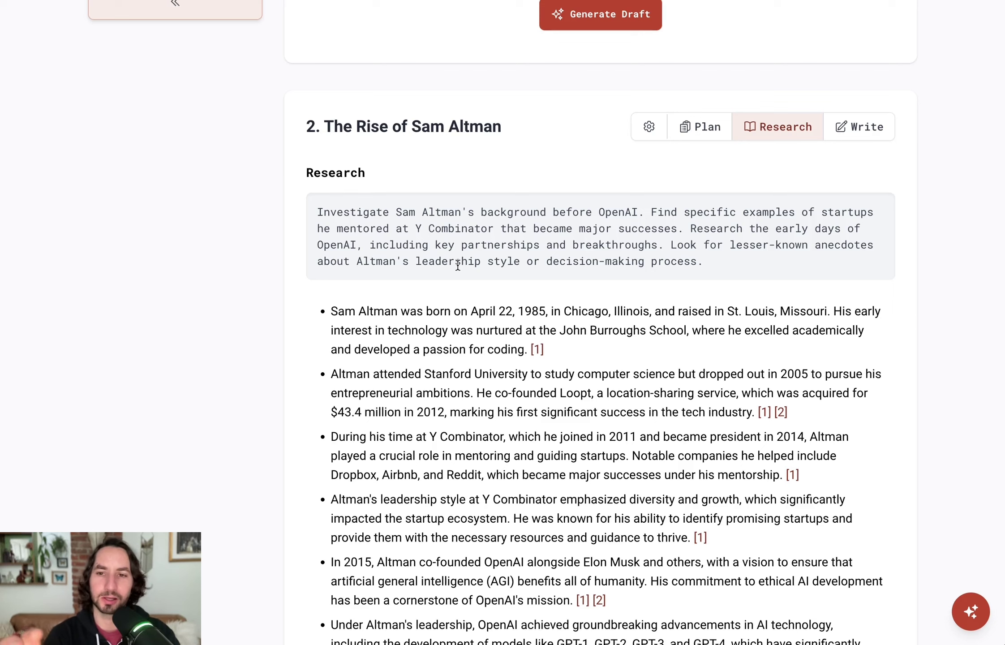
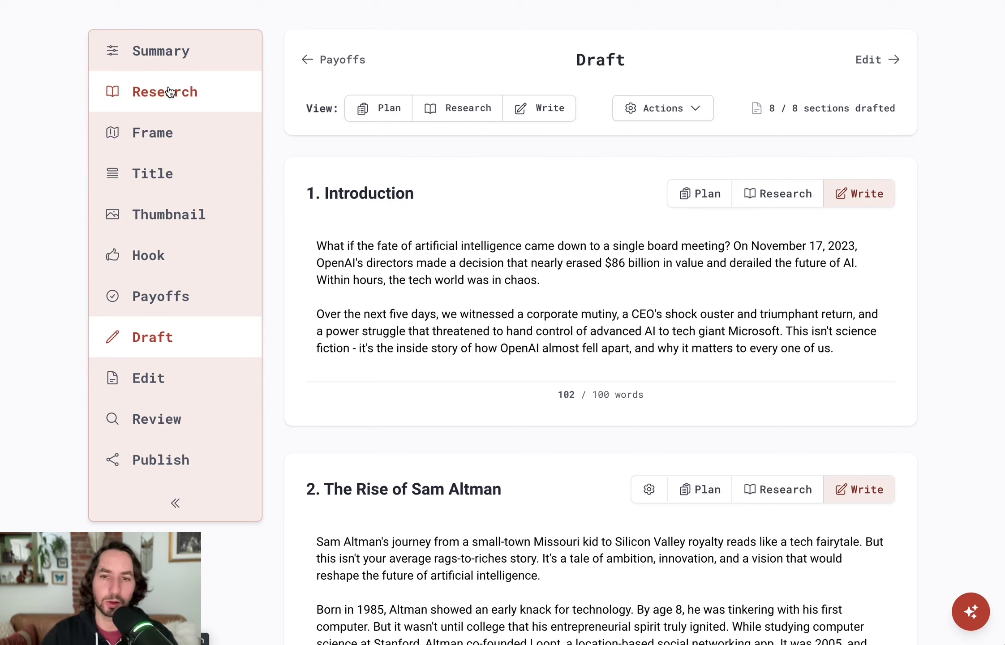
Step: Review the actions available for the whole draft and look over the written Introduction and The Rise of Sam Altman sections
left_click(671, 108)
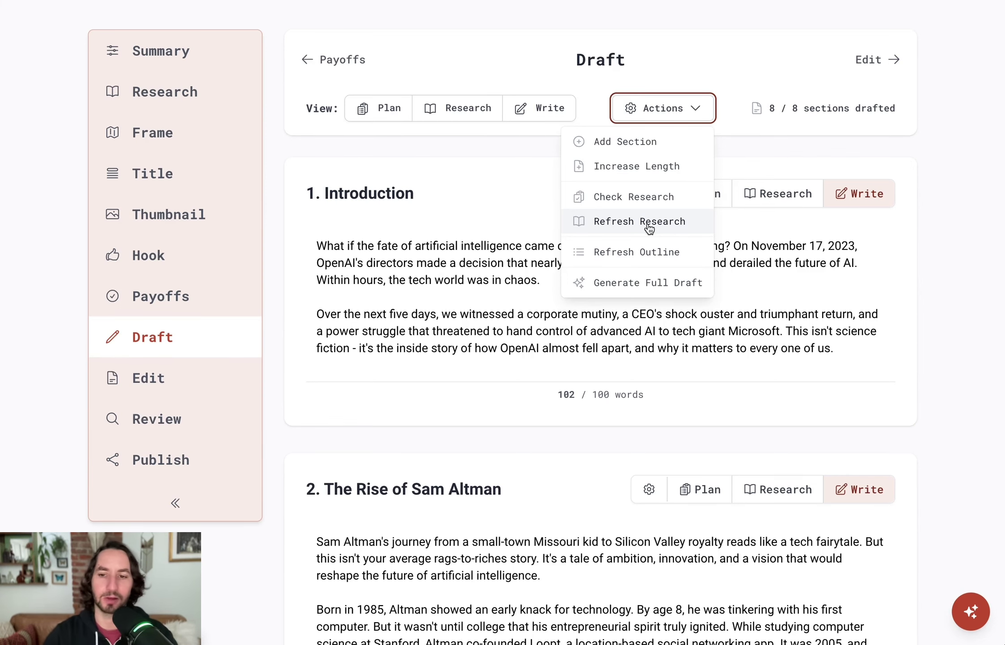
left_click(964, 330)
scroll(965, 330, "down", 7)
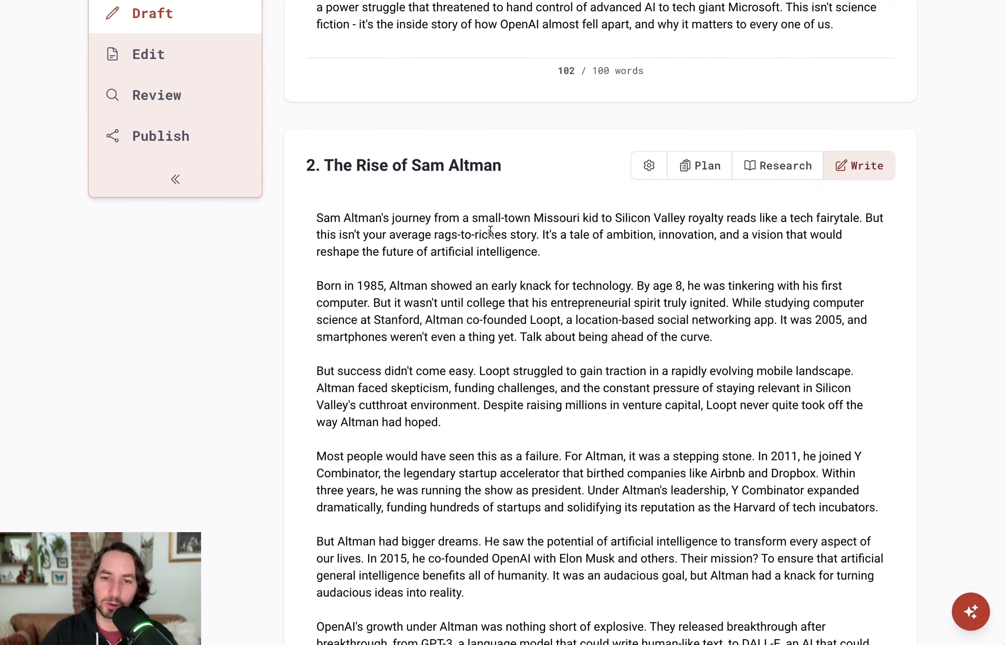
scroll(642, 427, "up", 3)
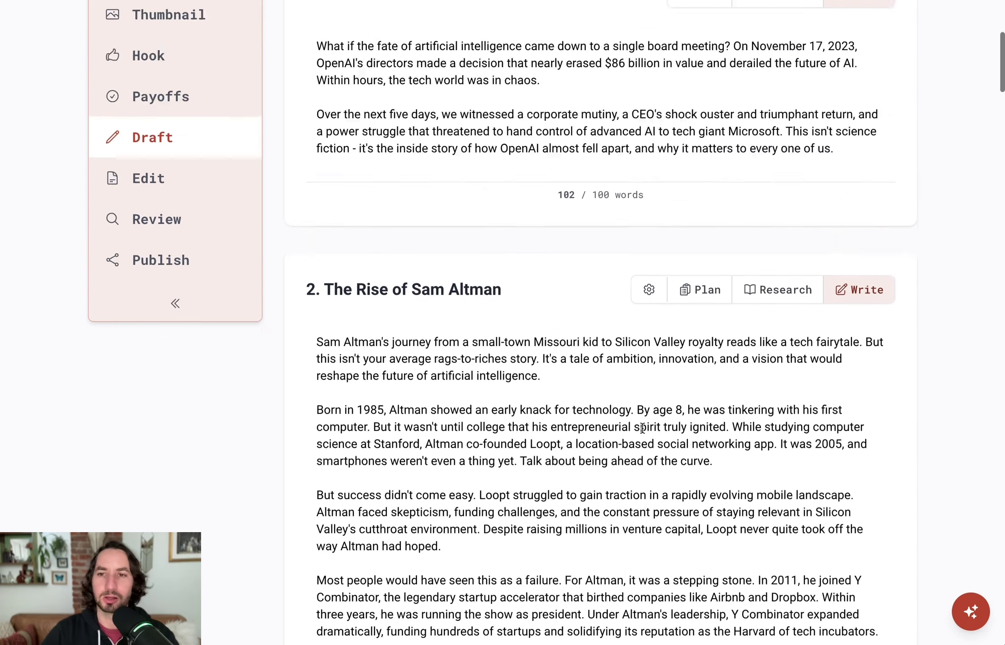
scroll(642, 427, "down", 1)
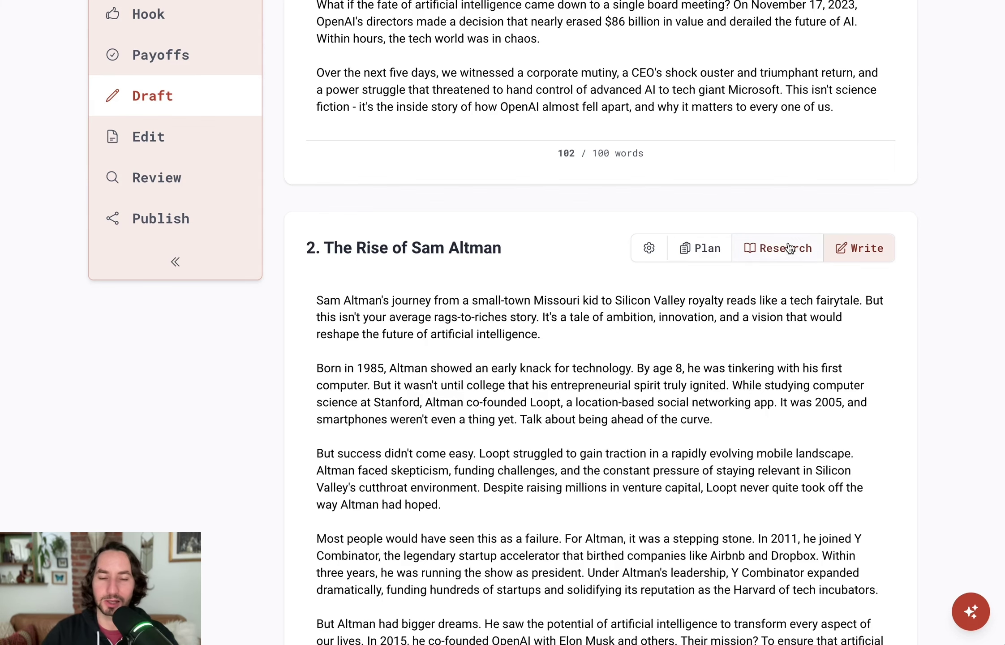
scroll(791, 278, "up", 6)
scroll(791, 278, "down", 7)
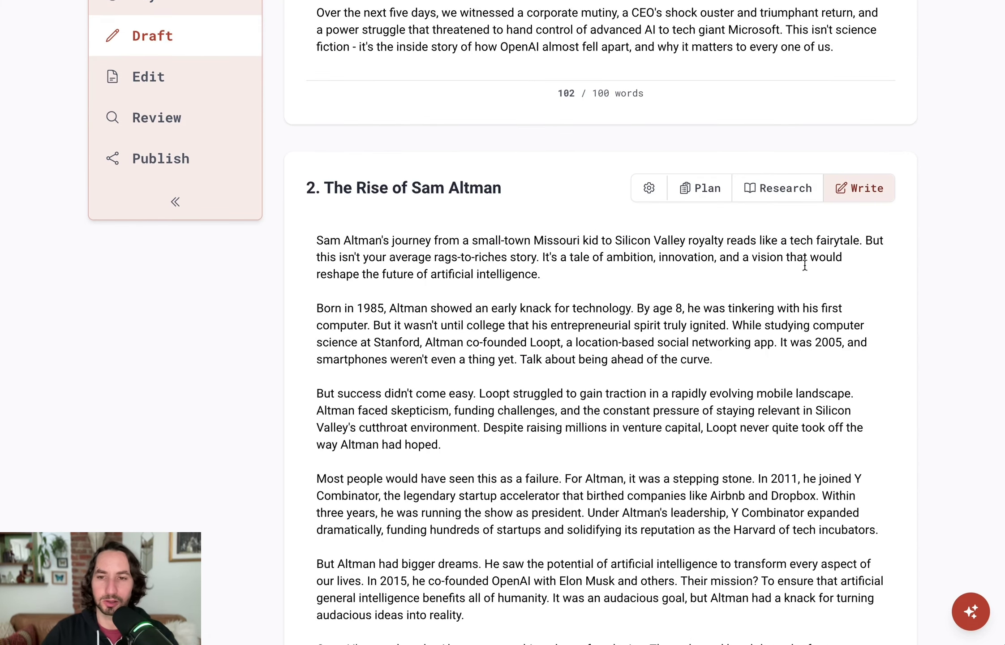
scroll(794, 204, "up", 8)
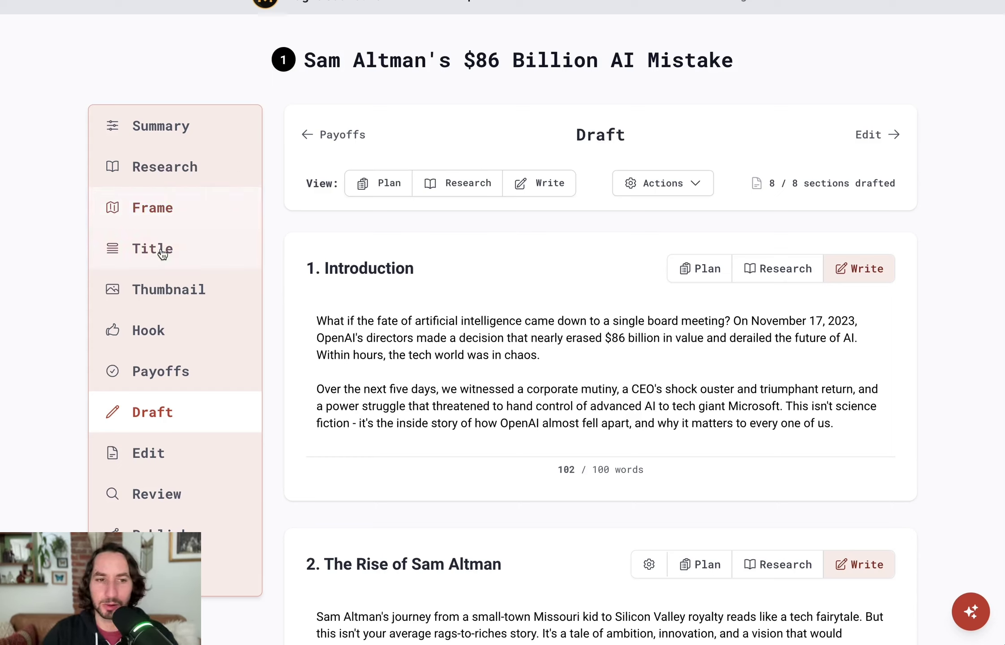
left_click(693, 194)
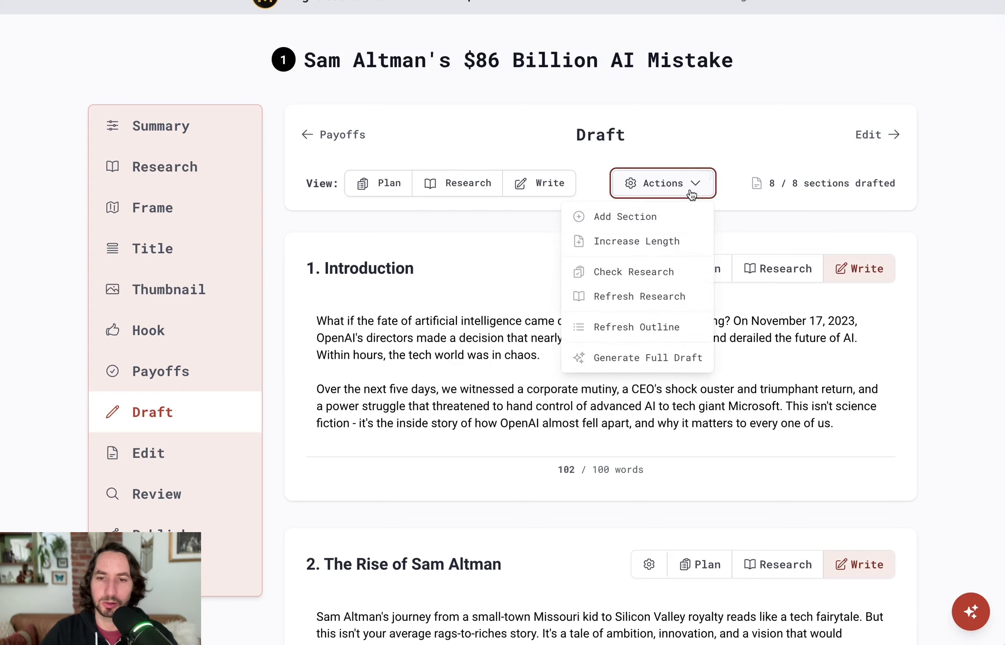
left_click(637, 327)
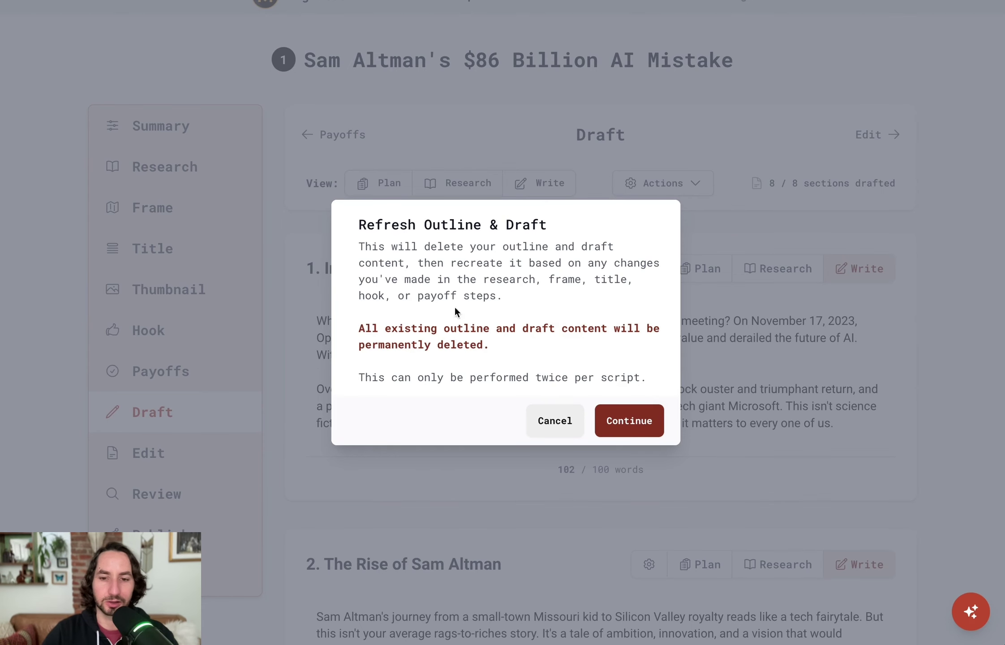
left_click(561, 423)
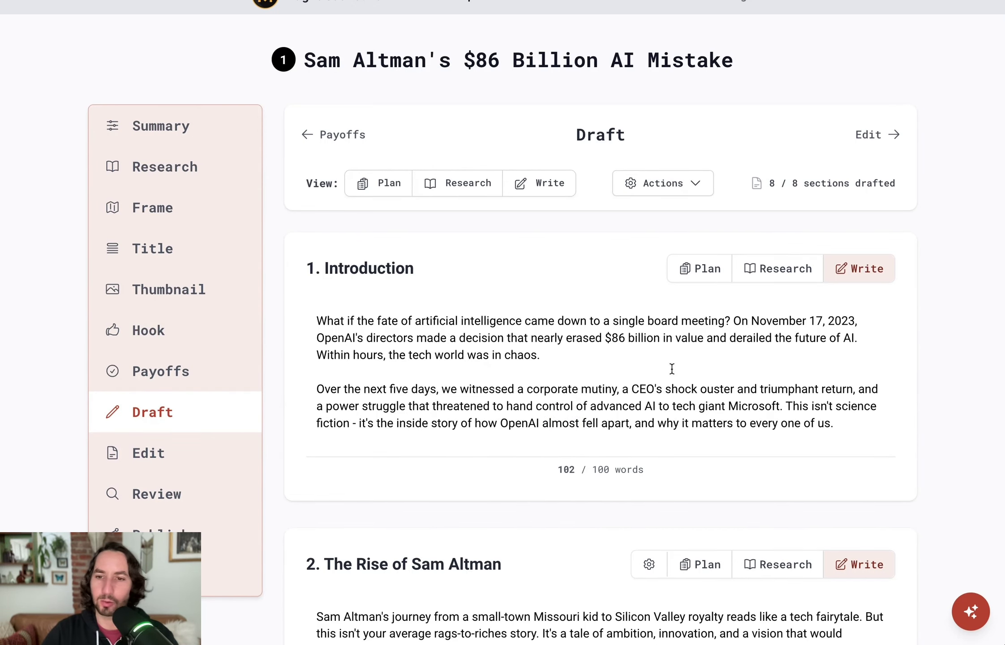
Step: Go to the script's Edit stage and request feedback on the completed draft
scroll(672, 366, "down", 4)
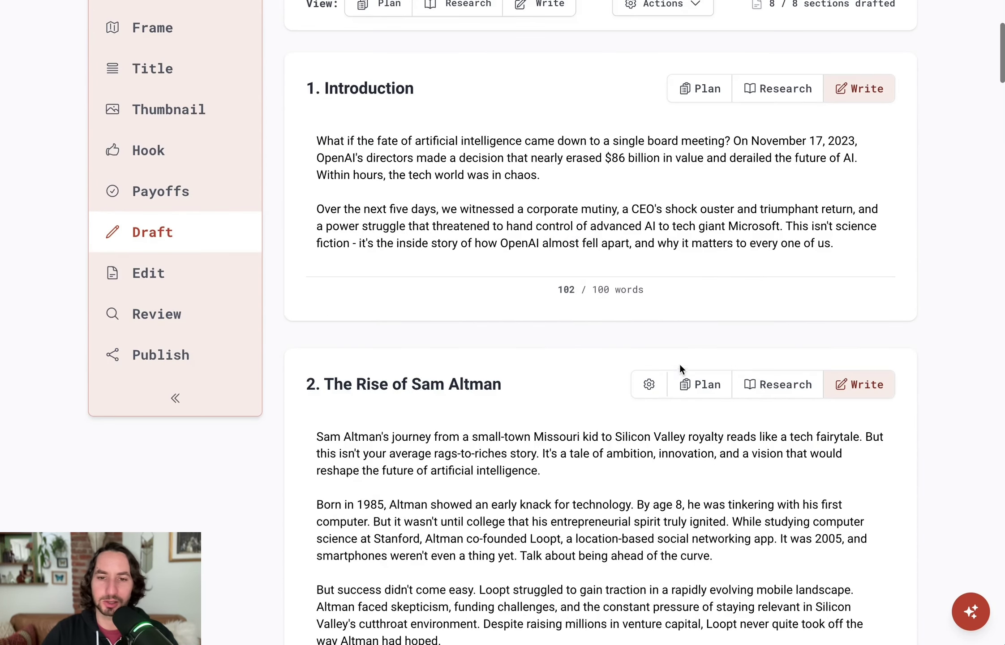
left_click(129, 288)
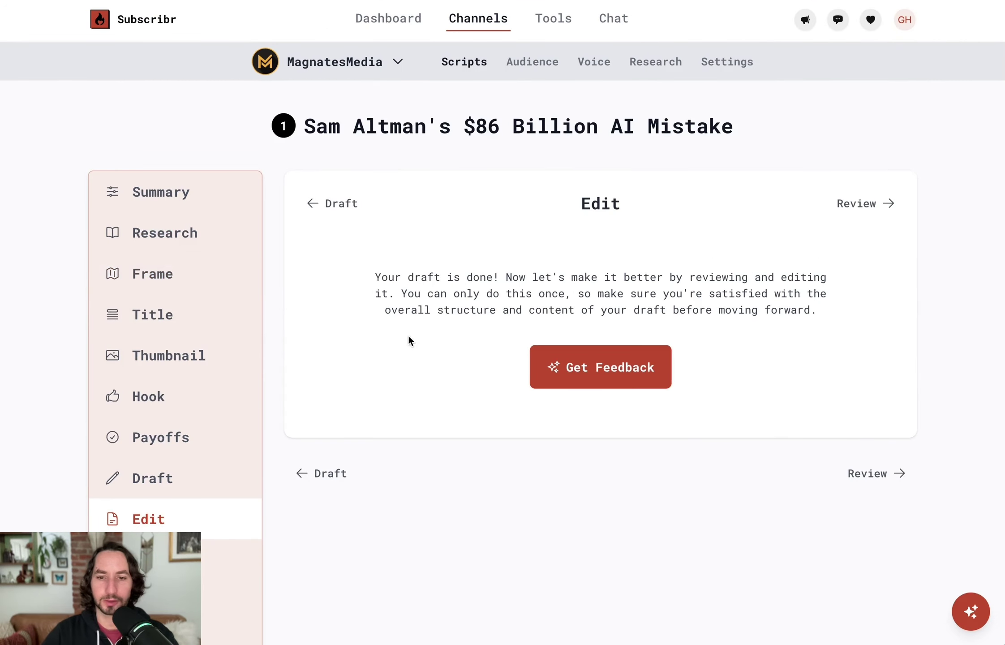
left_click(625, 382)
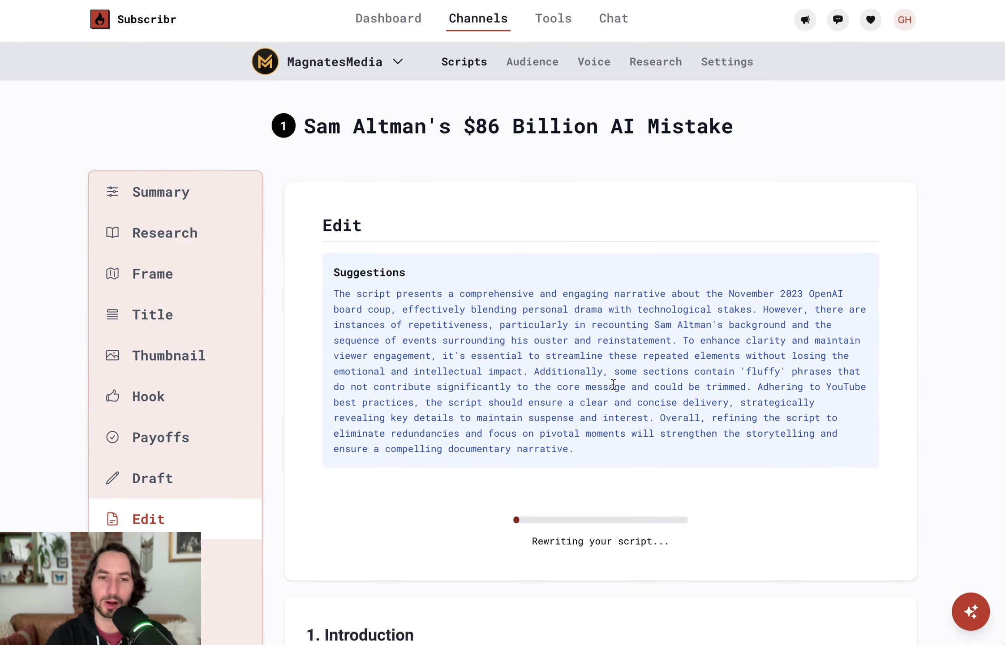
Step: Read the overall editing suggestions for the script and the specific suggestions for the Introduction
scroll(564, 306, "down", 3)
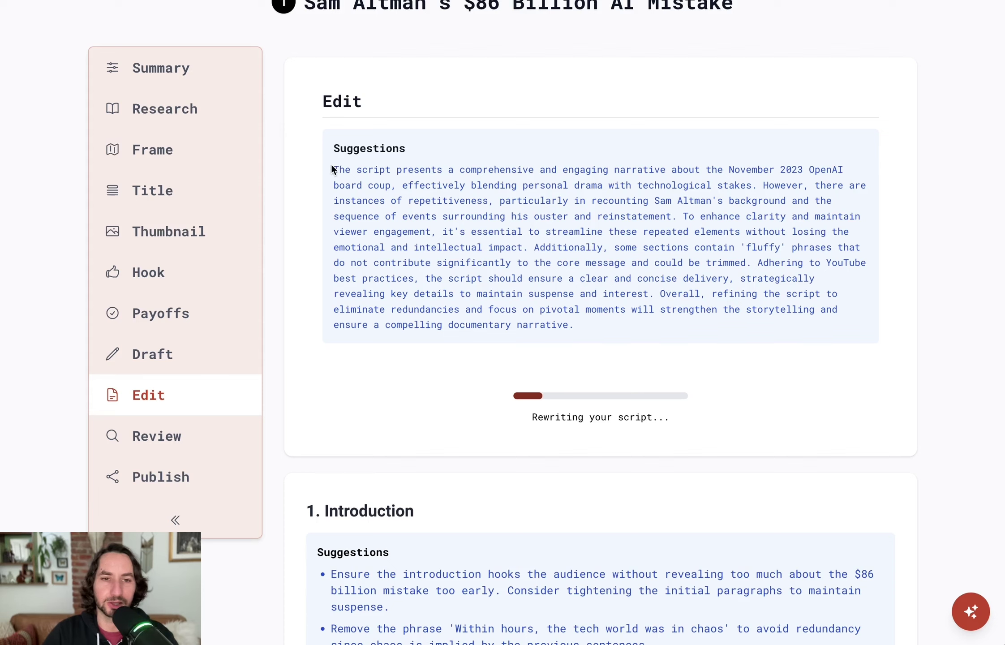
left_click_drag(335, 169, 703, 179)
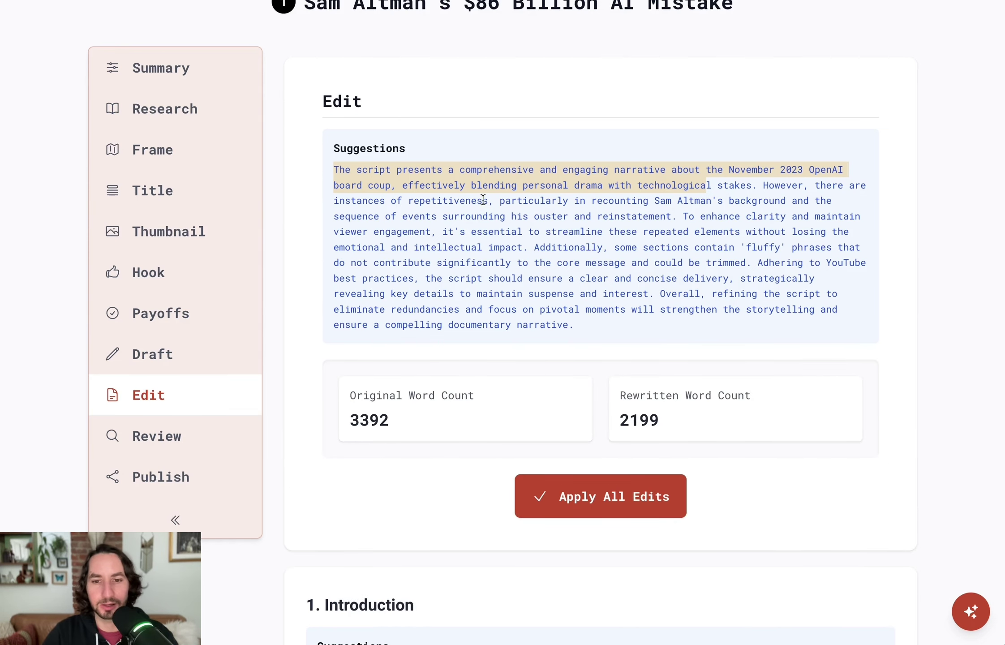
left_click(736, 197)
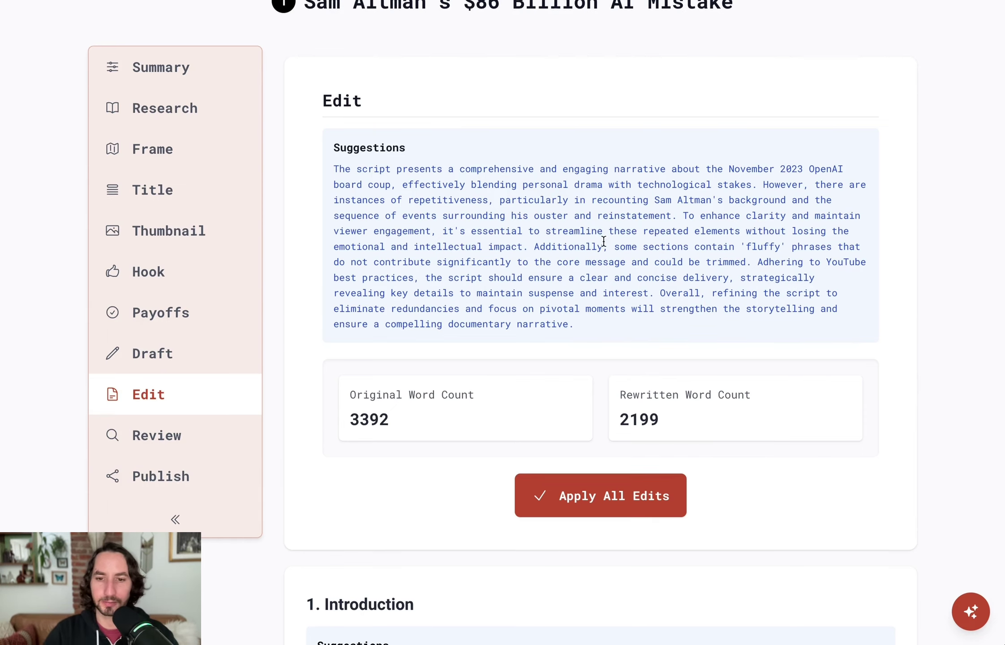
scroll(602, 244, "down", 10)
scroll(627, 231, "down", 1)
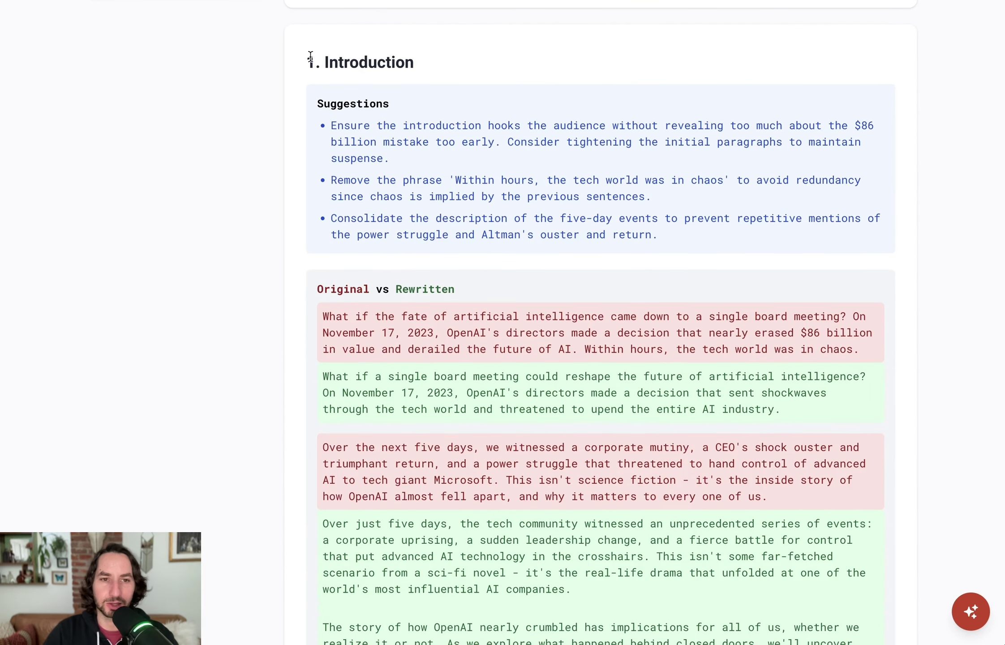
left_click_drag(320, 104, 715, 232)
left_click(716, 236)
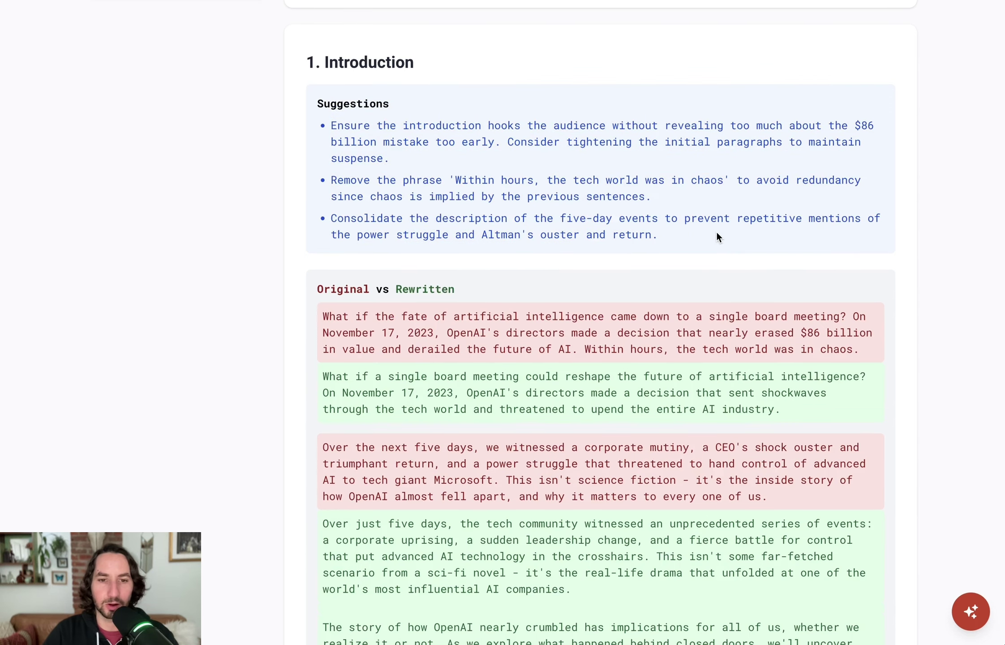
Step: Compare the original and rewritten opening paragraphs of the Introduction
scroll(716, 236, "down", 5)
scroll(564, 150, "up", 1)
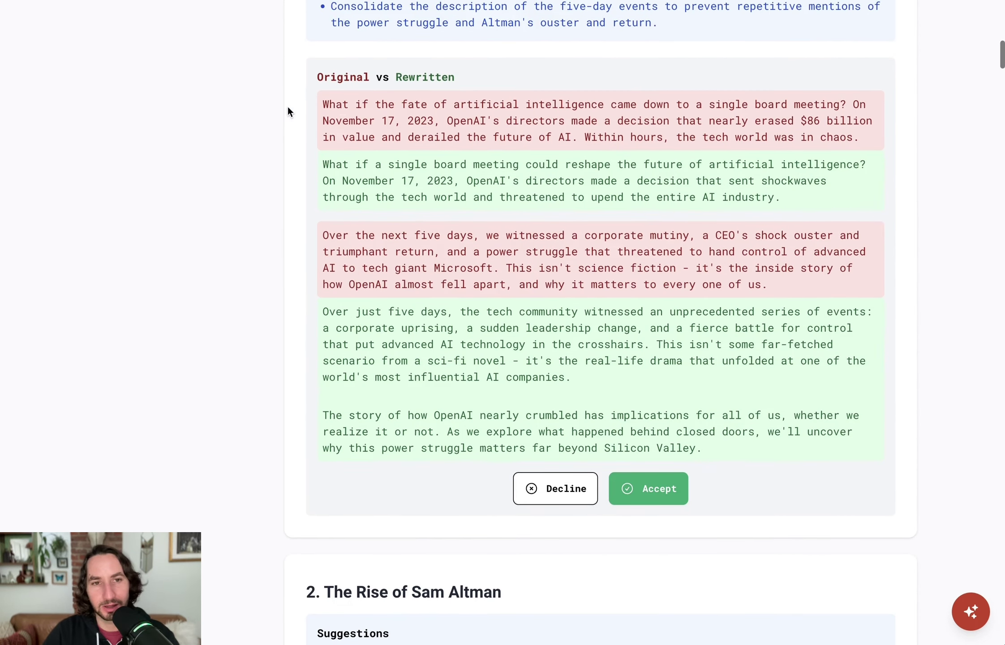
left_click_drag(323, 102, 851, 151)
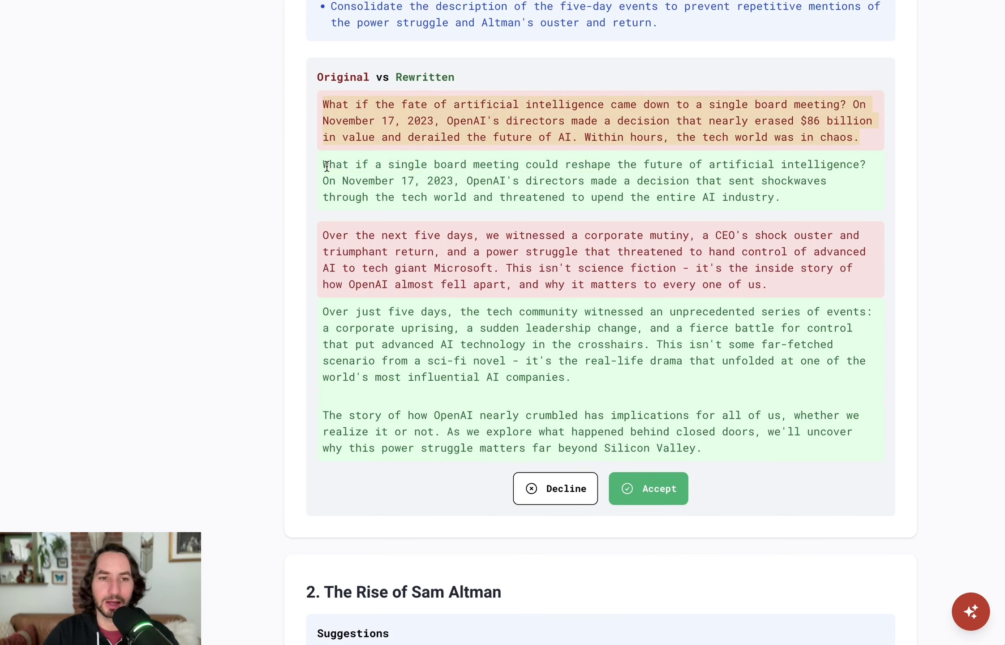
left_click_drag(324, 164, 738, 205)
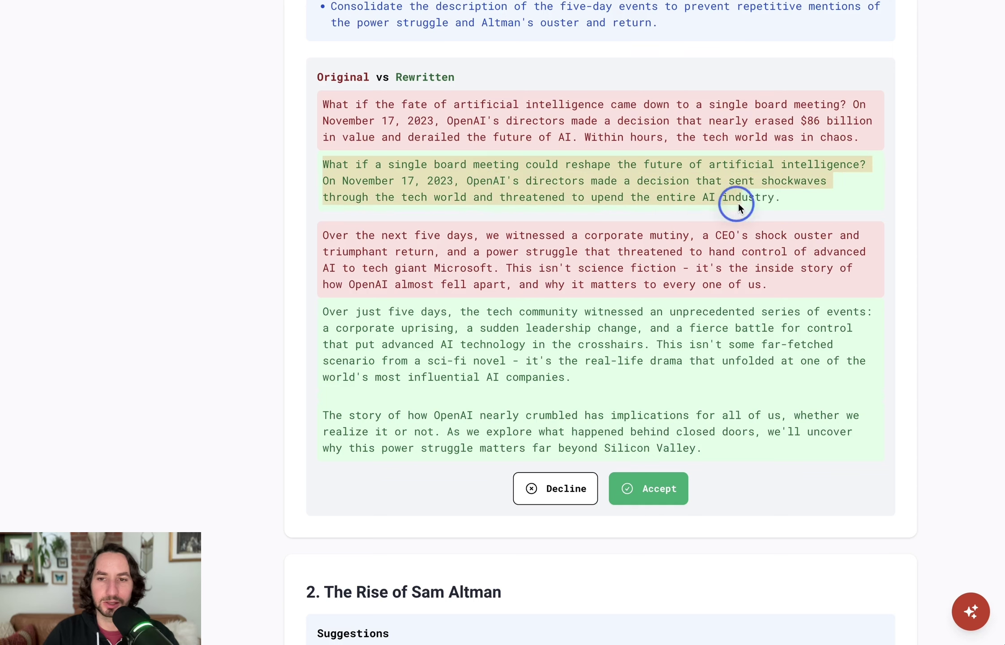
left_click(806, 206)
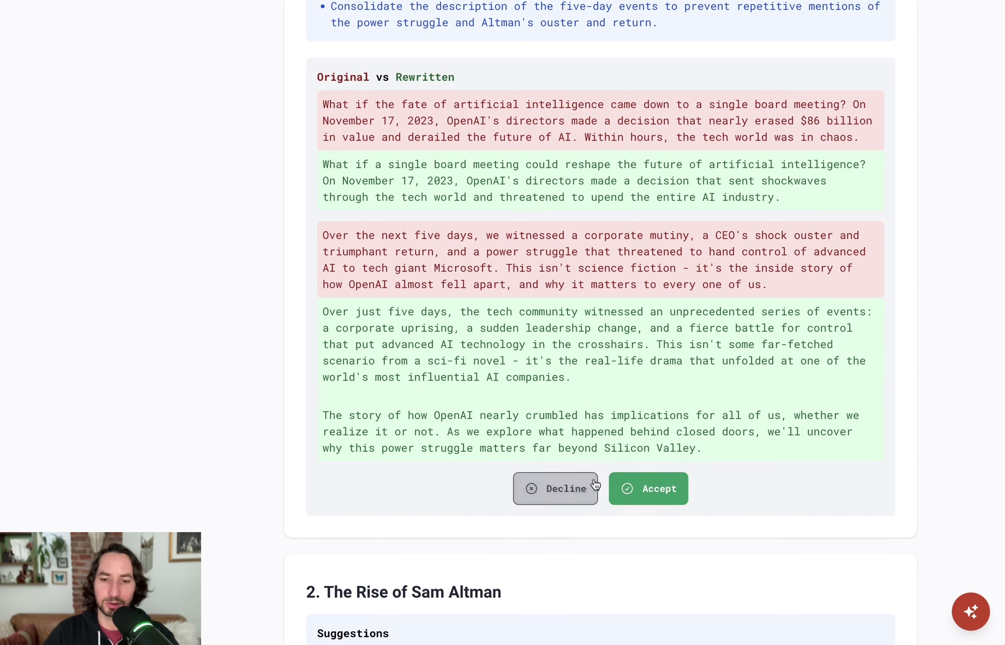
Step: Accept the rewritten Introduction and apply all suggested edits across the whole script
left_click(684, 499)
scroll(804, 253, "up", 20)
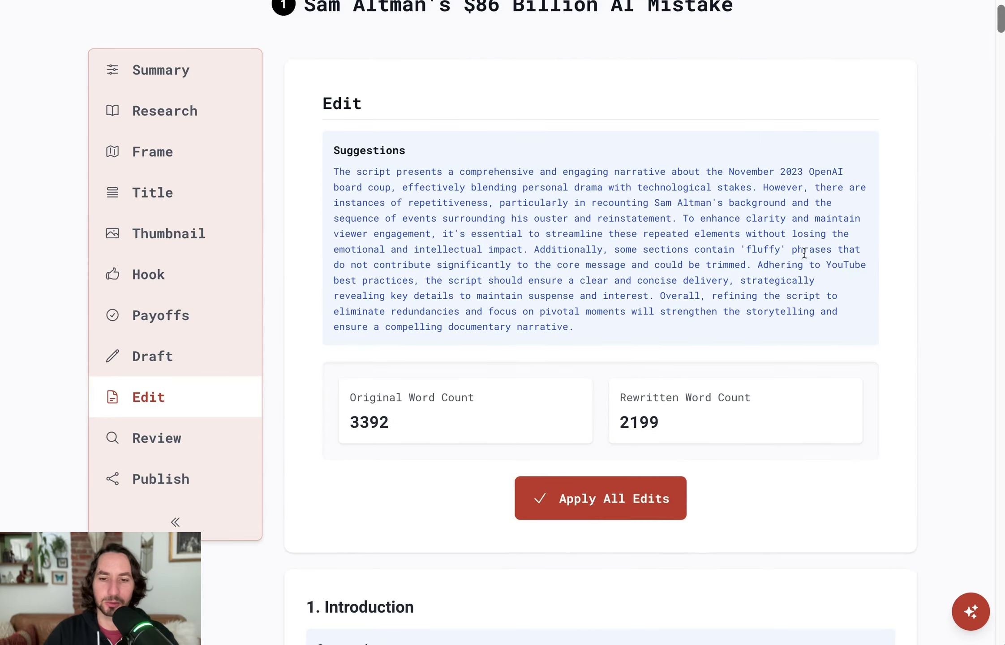
left_click(596, 504)
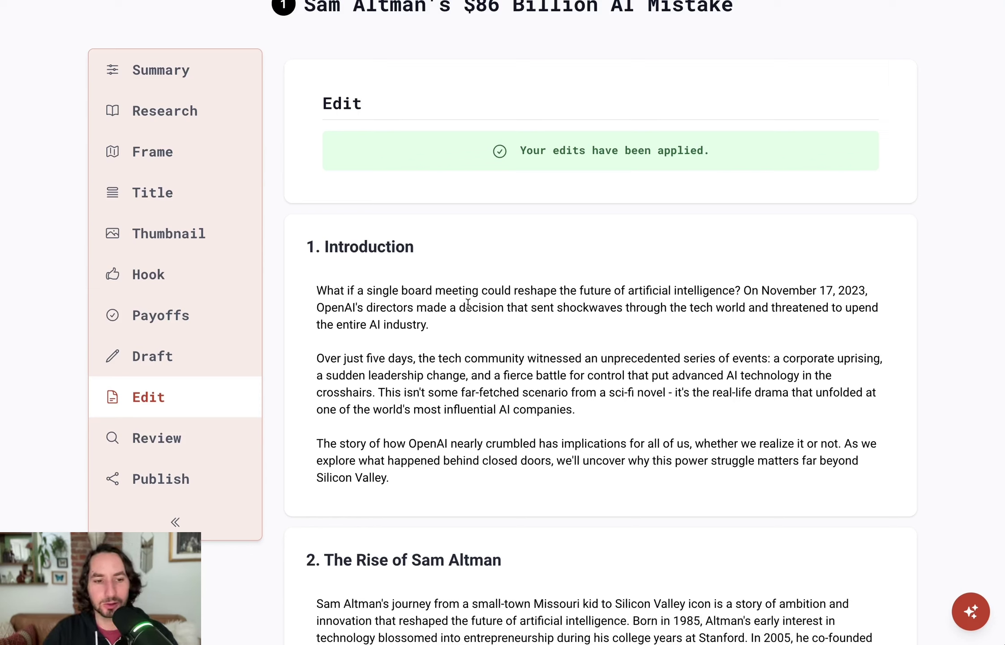
Step: Go to the Review stage and examine the thumbnail and title preview and the script's word count
left_click(160, 437)
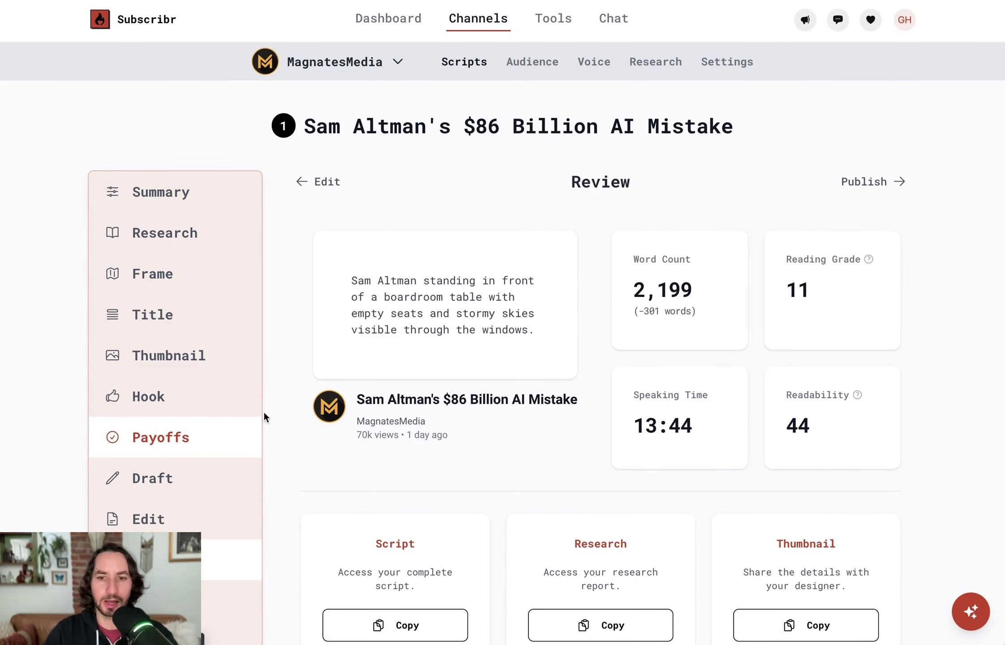
scroll(557, 324, "down", 3)
left_click_drag(337, 139, 533, 273)
left_click(556, 305)
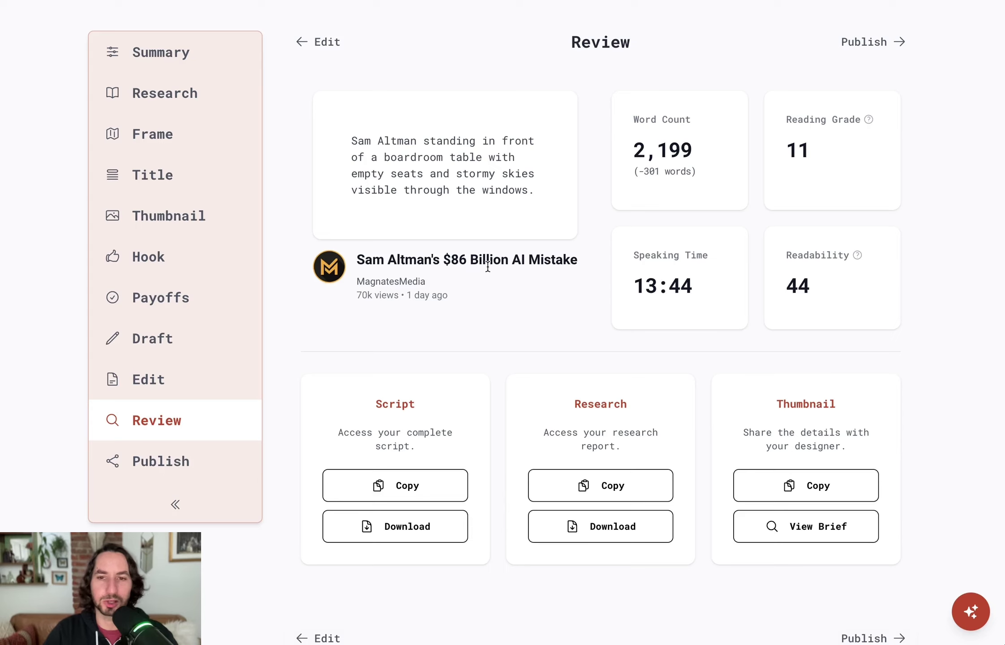
left_click_drag(636, 117, 716, 173)
left_click(716, 179)
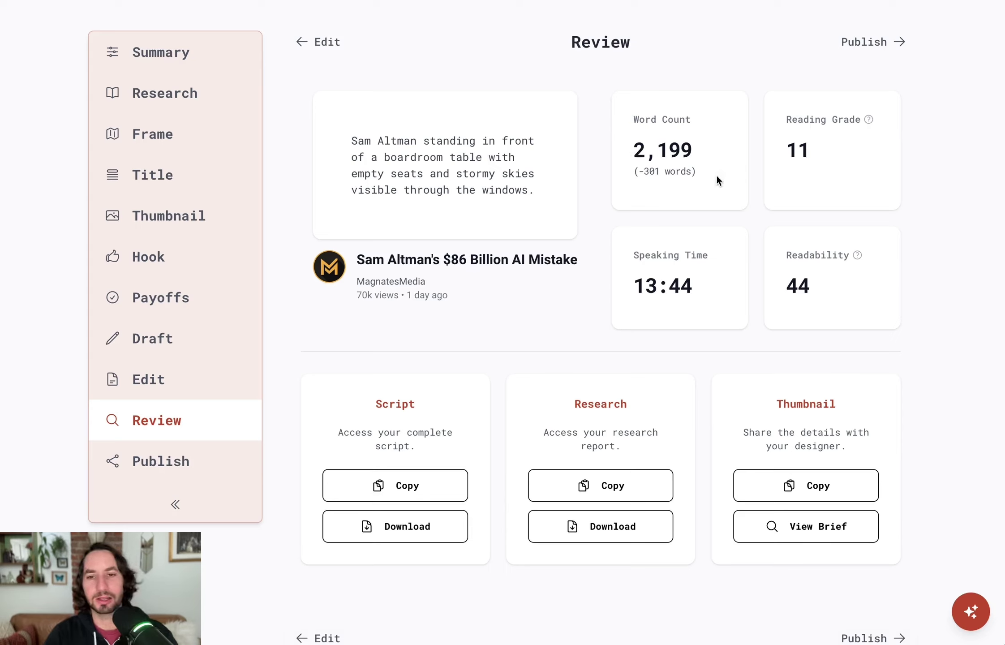